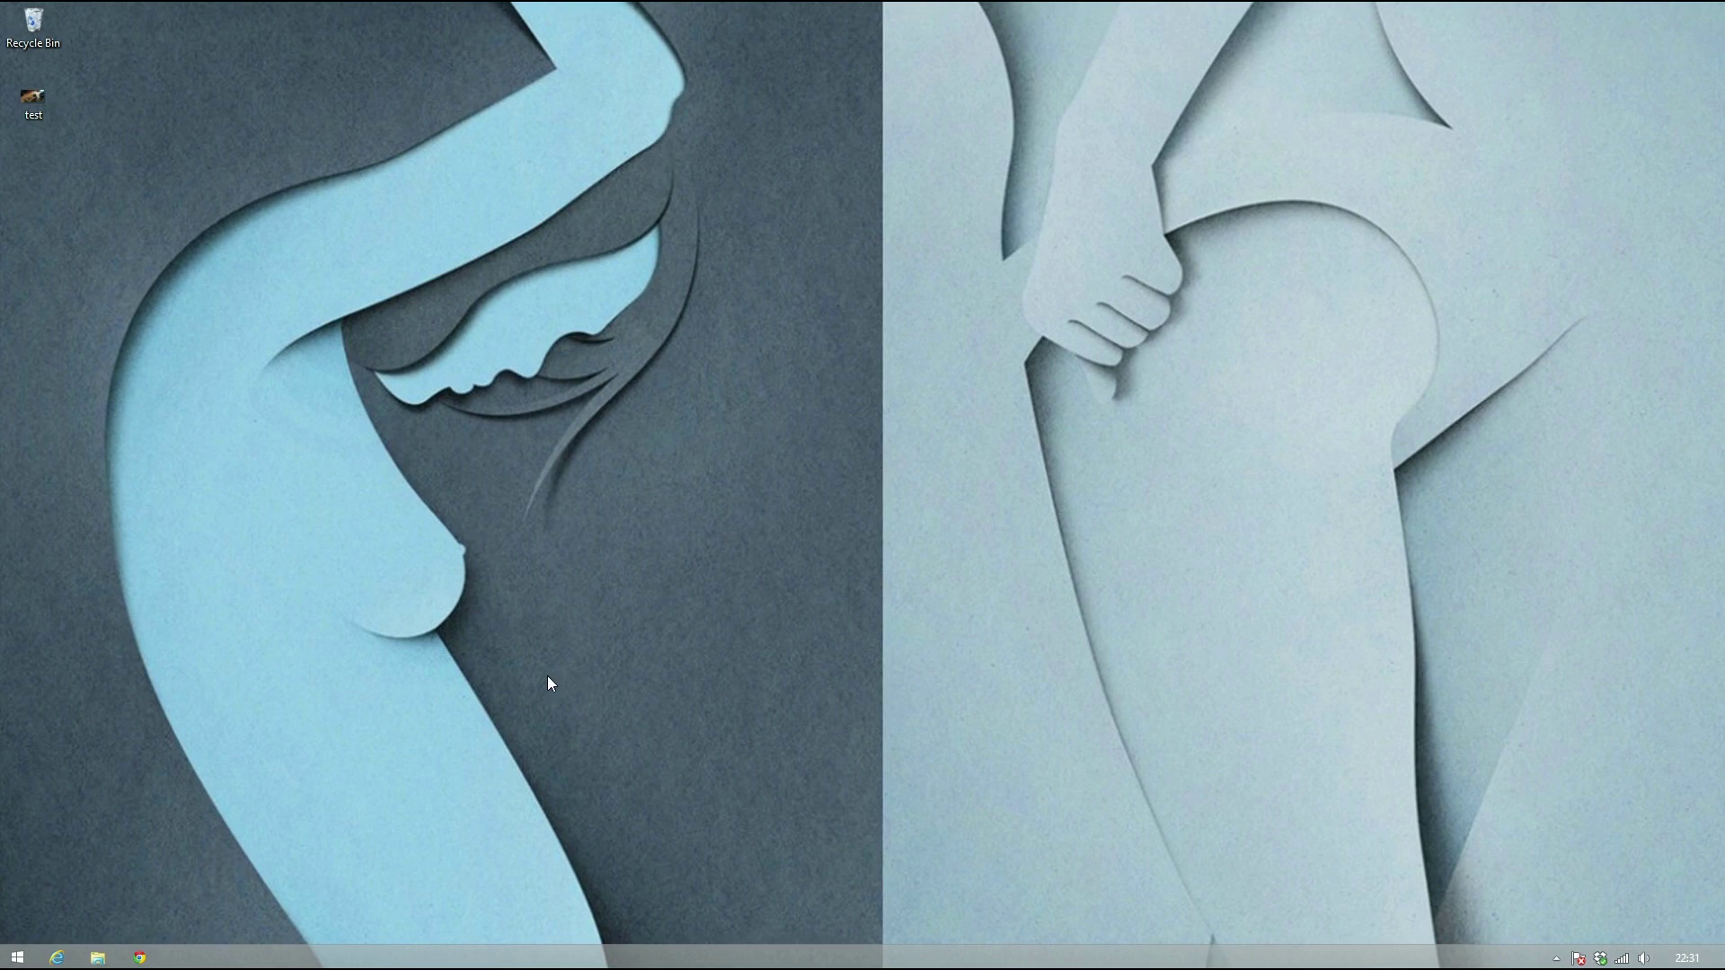
Open the D:\Projecten\_Tutorials\Motiontracking folder in File Explorer
left_click(98, 957)
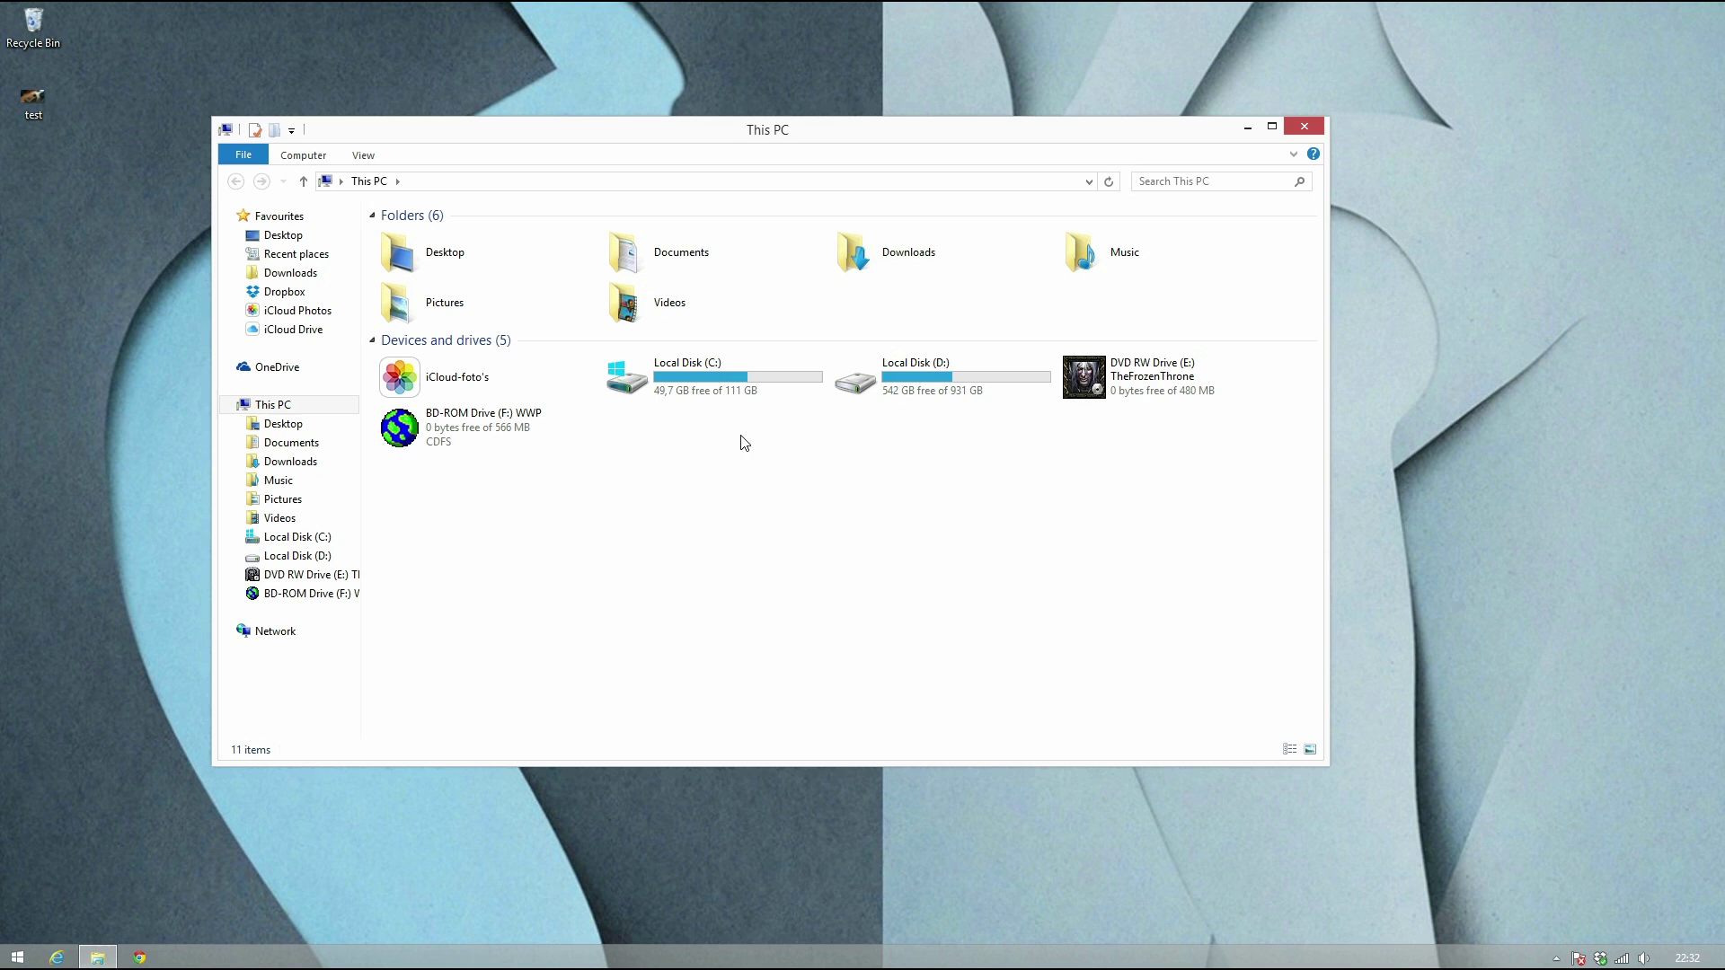
double_click(877, 395)
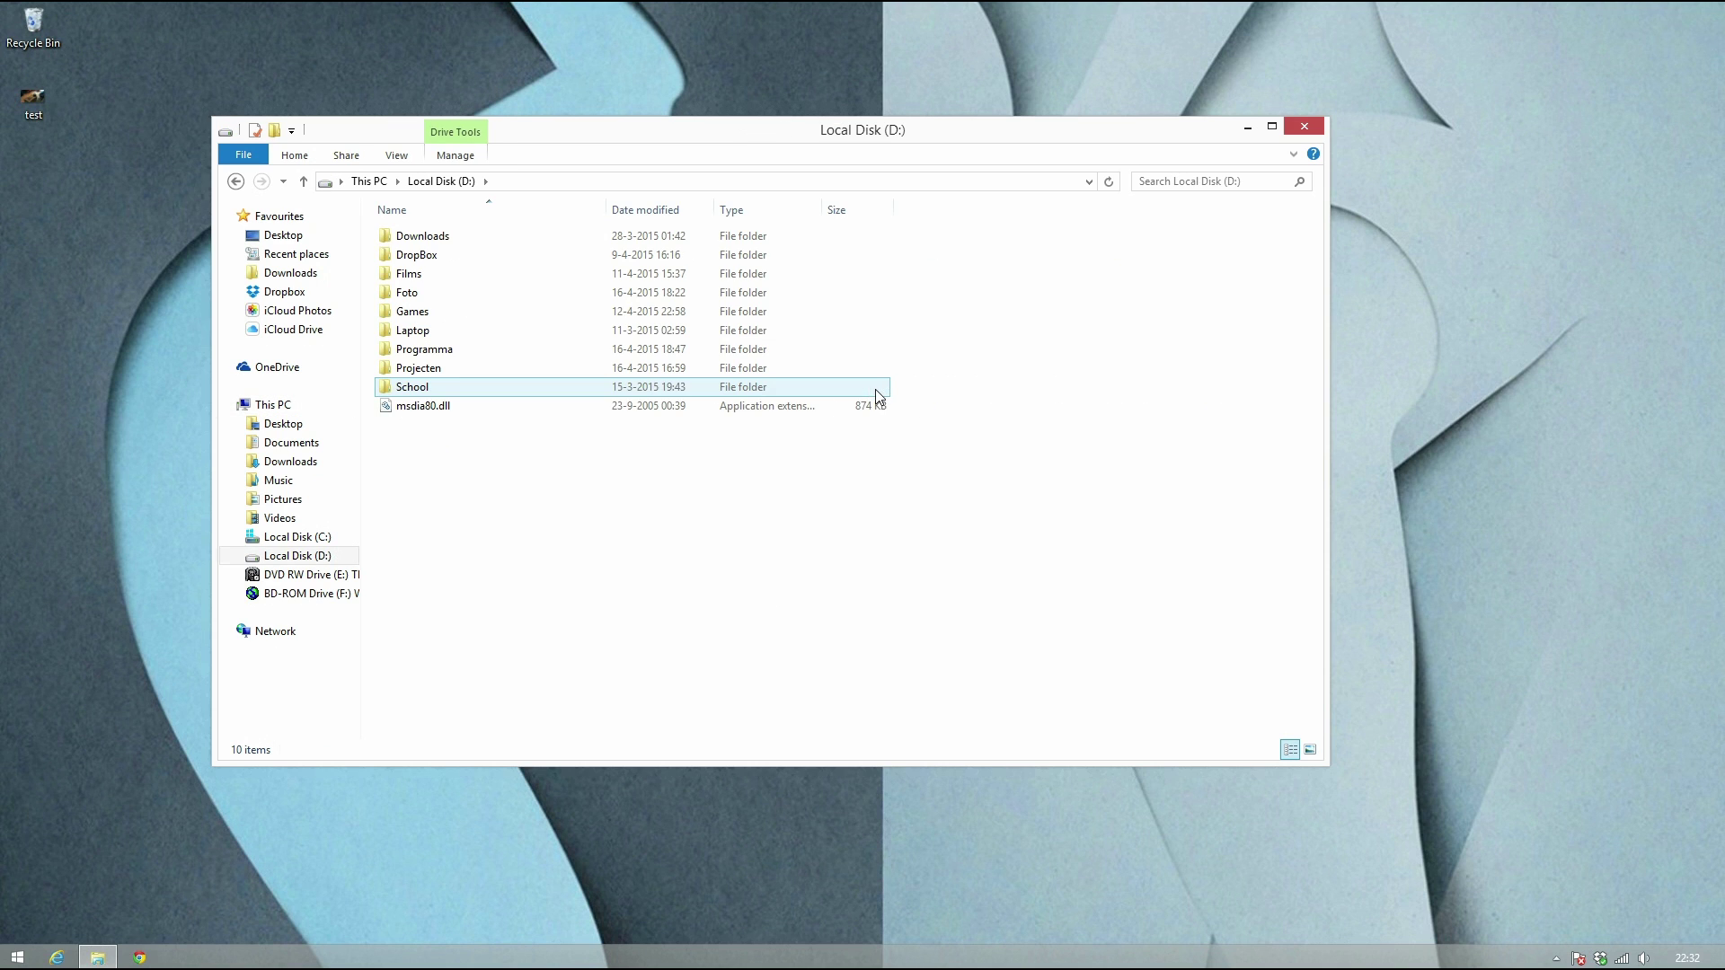
double_click(459, 372)
double_click(460, 332)
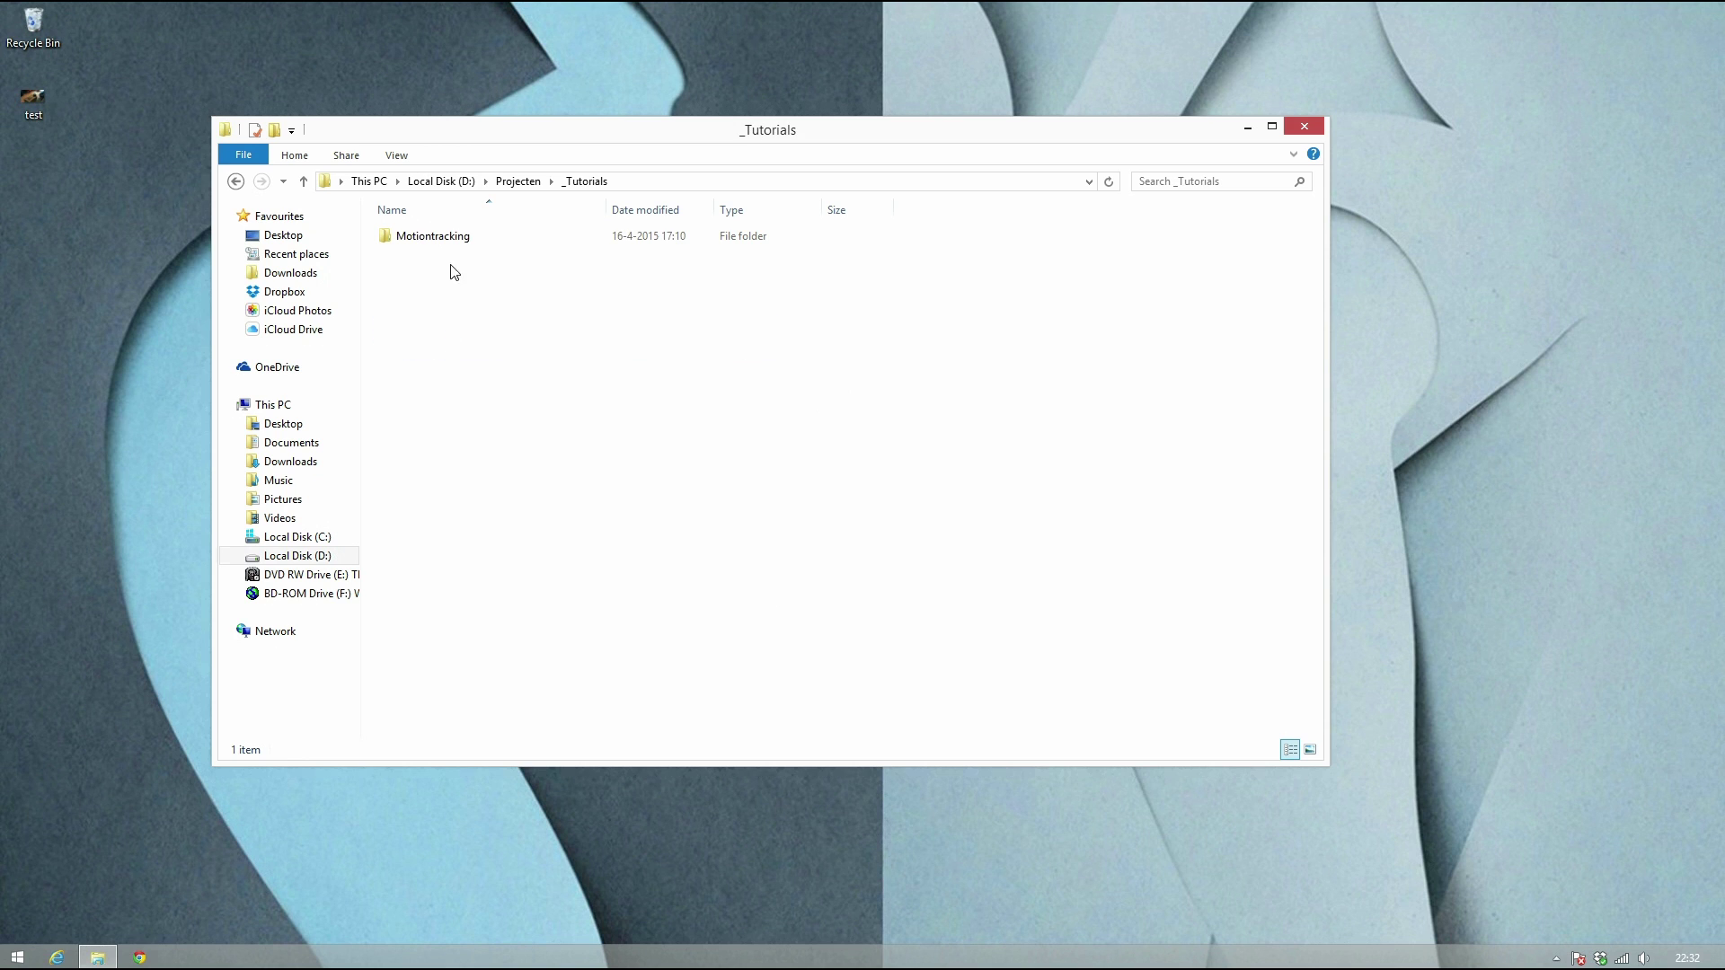
left_click(460, 238)
double_click(461, 239)
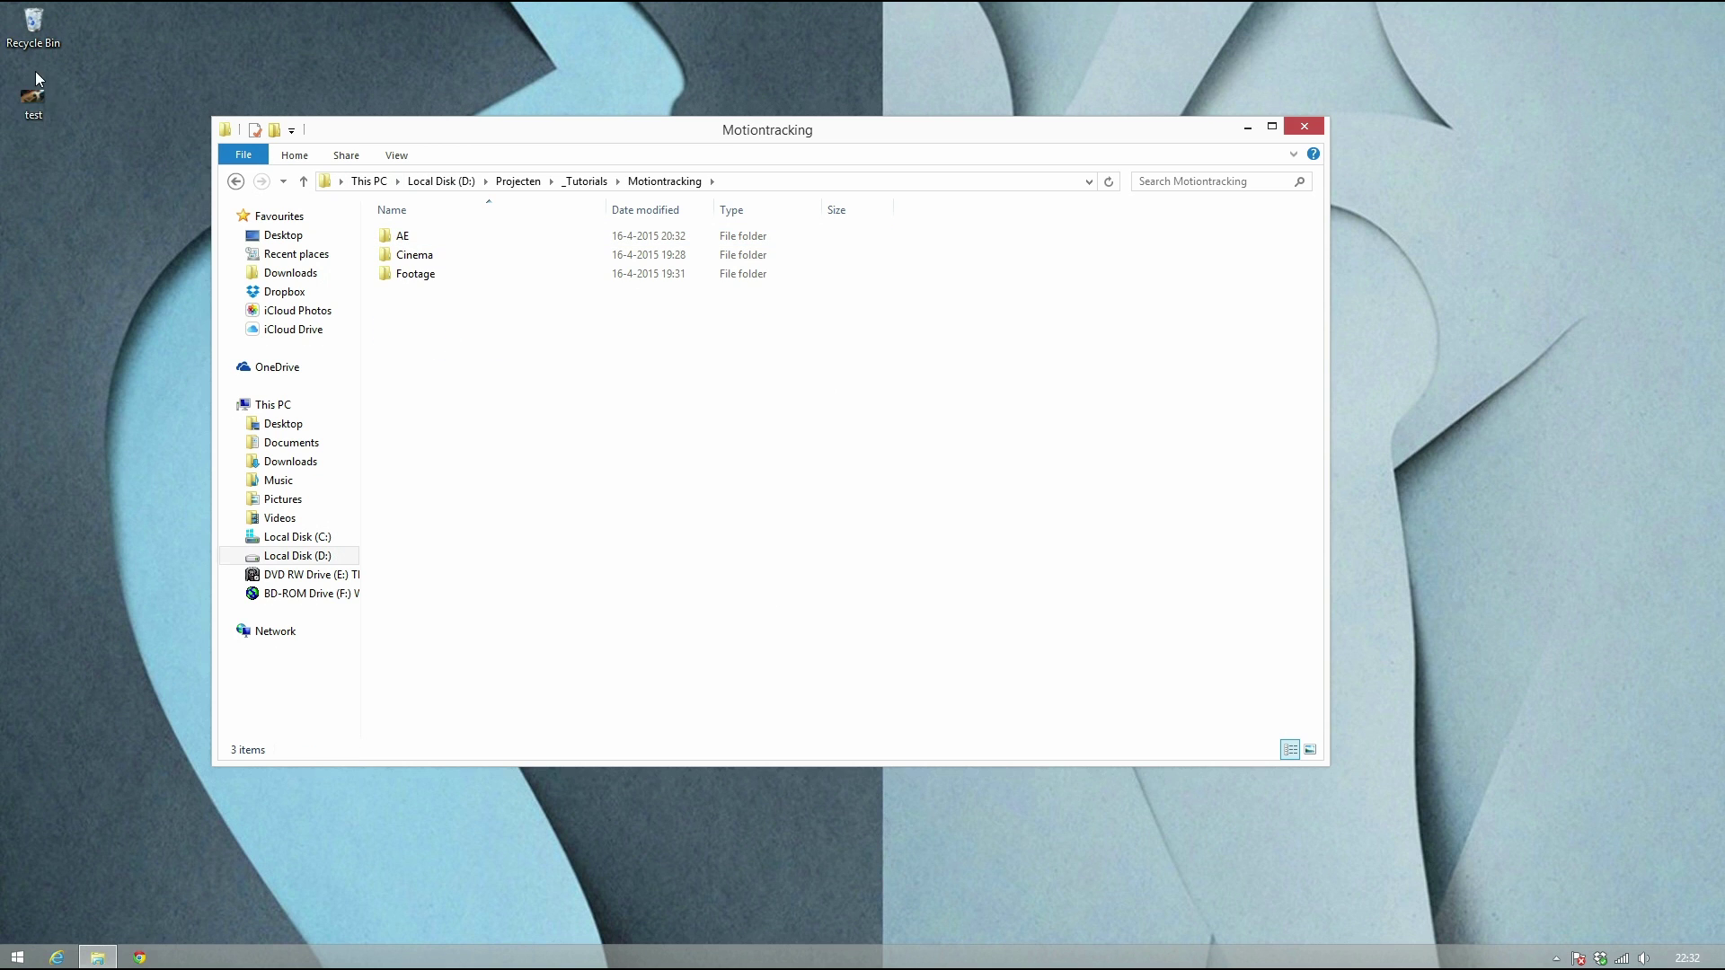
Preview the test clip in VLC media player
left_click(43, 98)
right_click(41, 104)
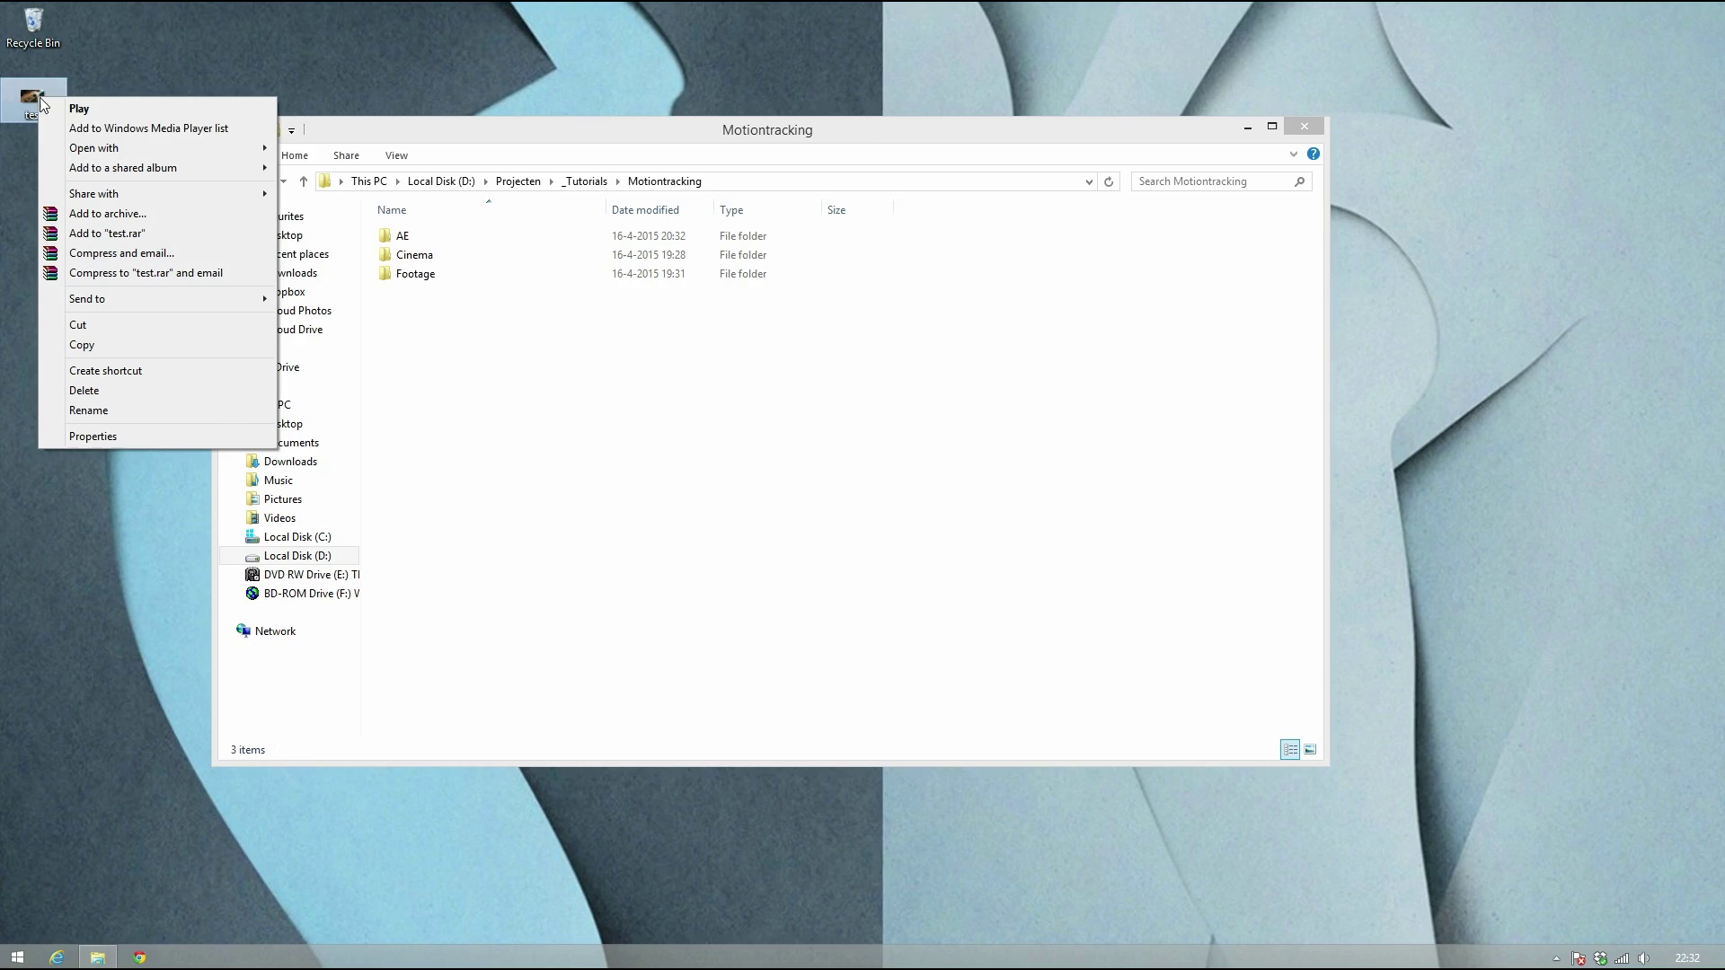
mouse_move(186, 147)
left_click(422, 221)
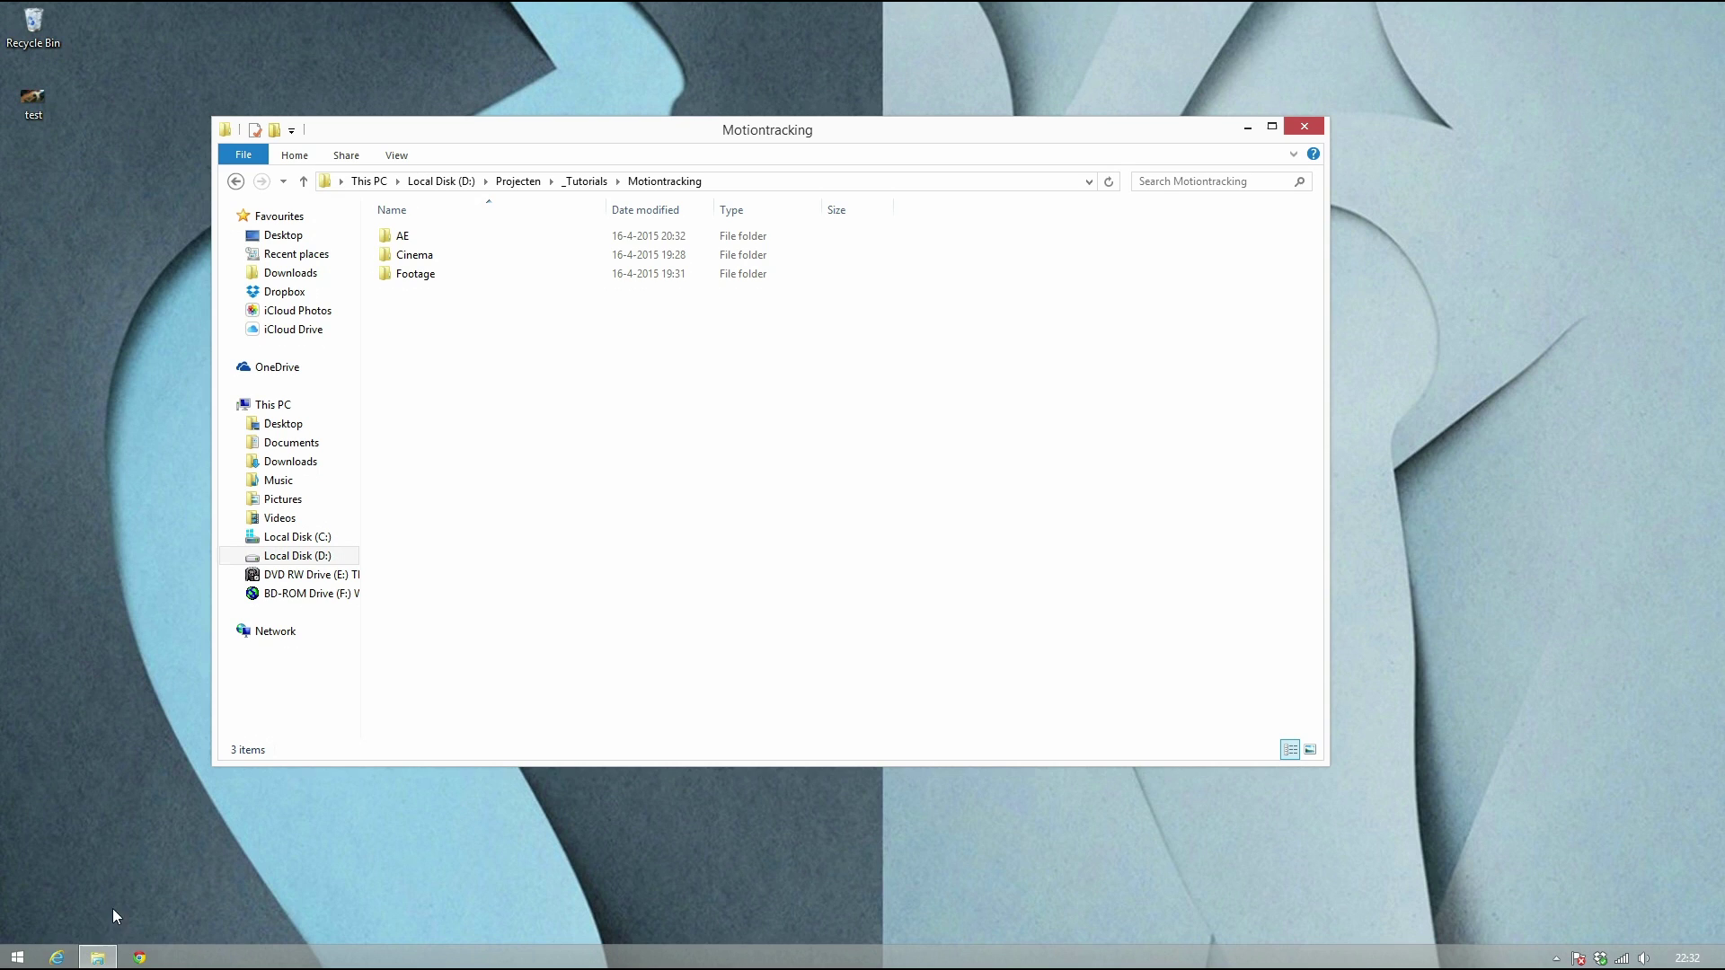
Launch After Effects CC 2014 and dismiss the ray-tracing warning and Welcome screen
key("super")
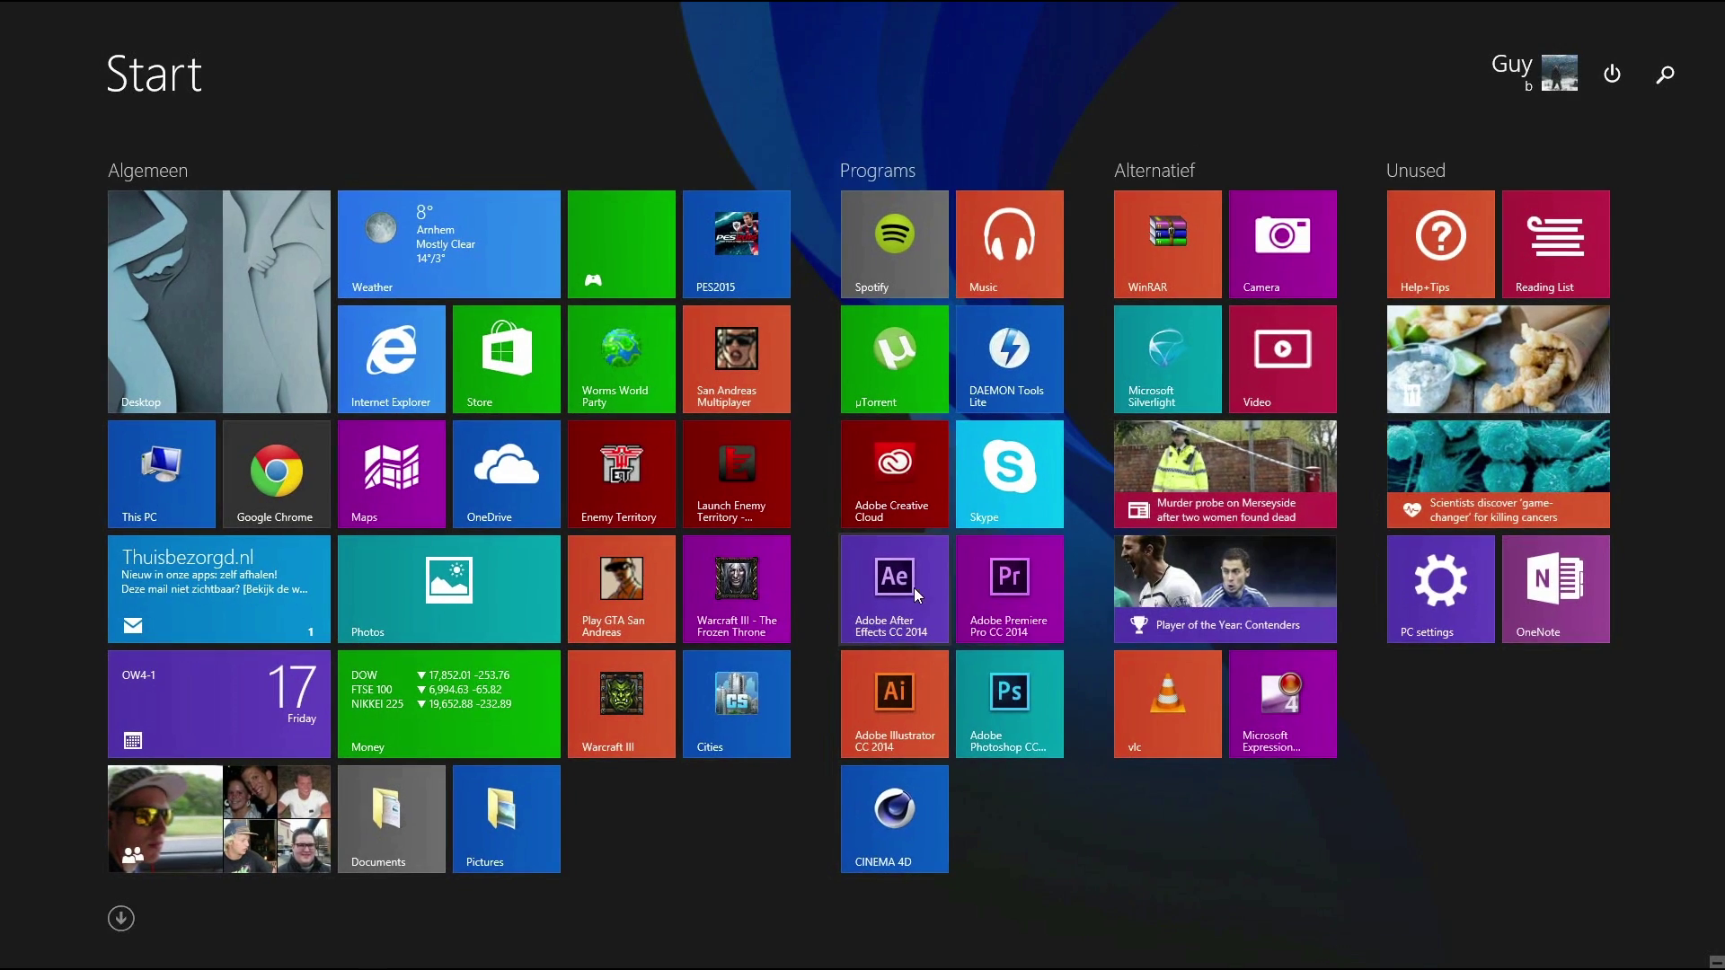
left_click(903, 582)
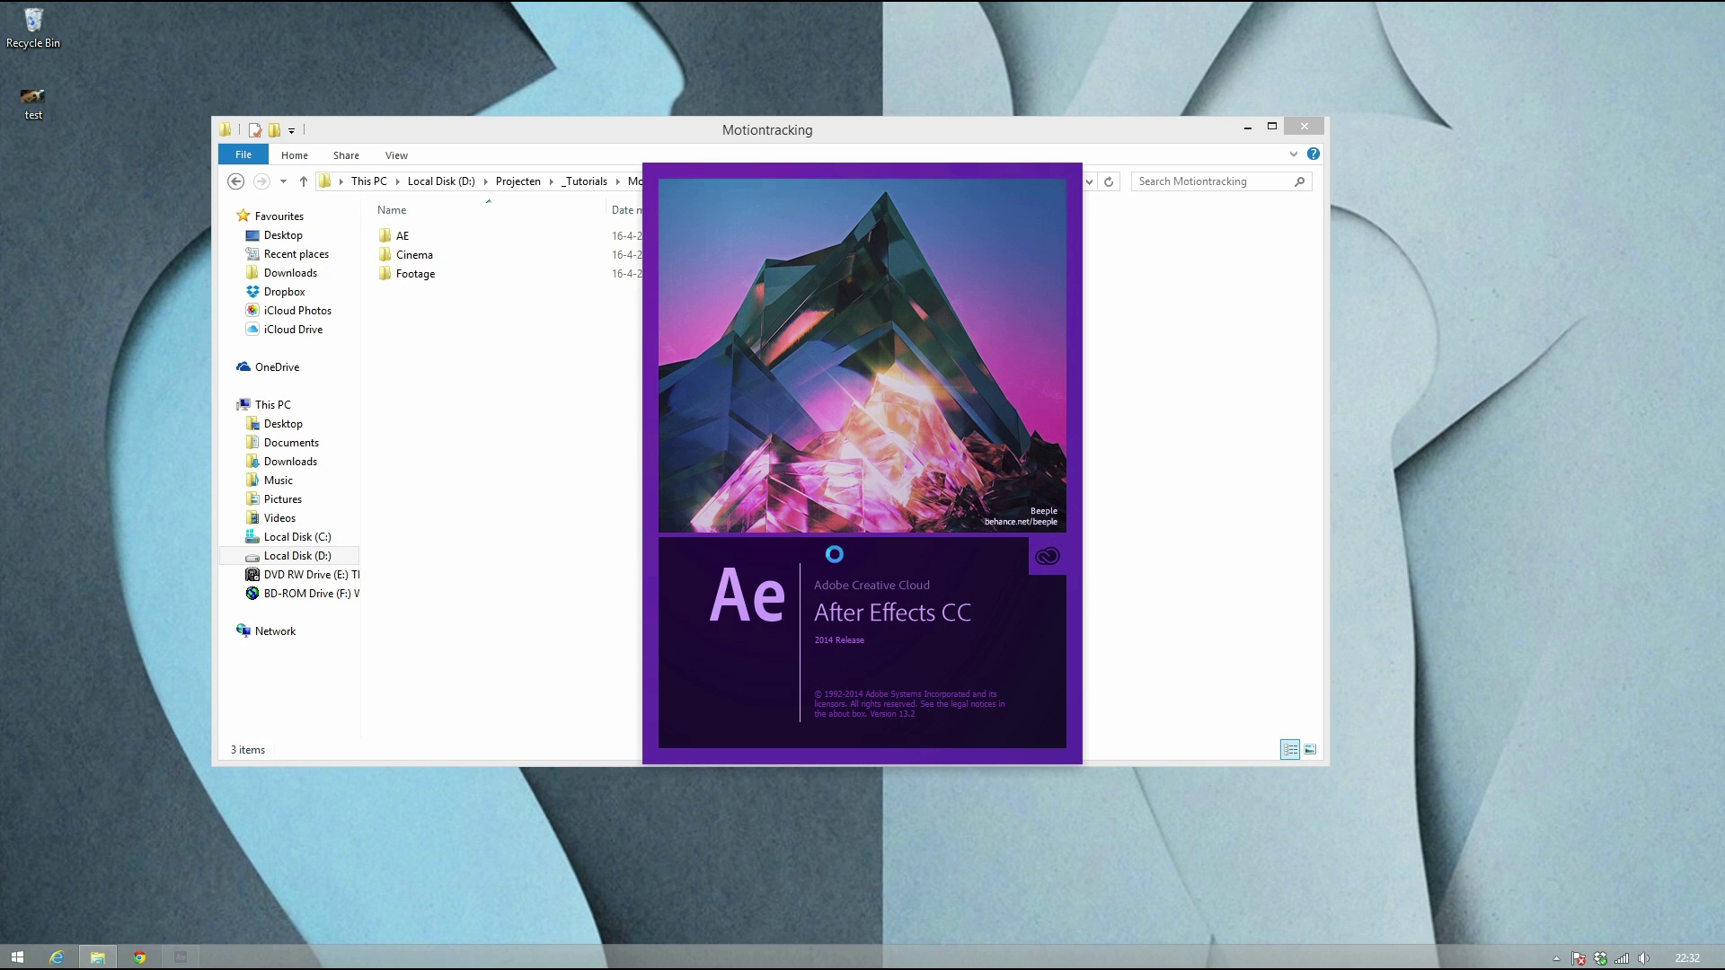
key("Return")
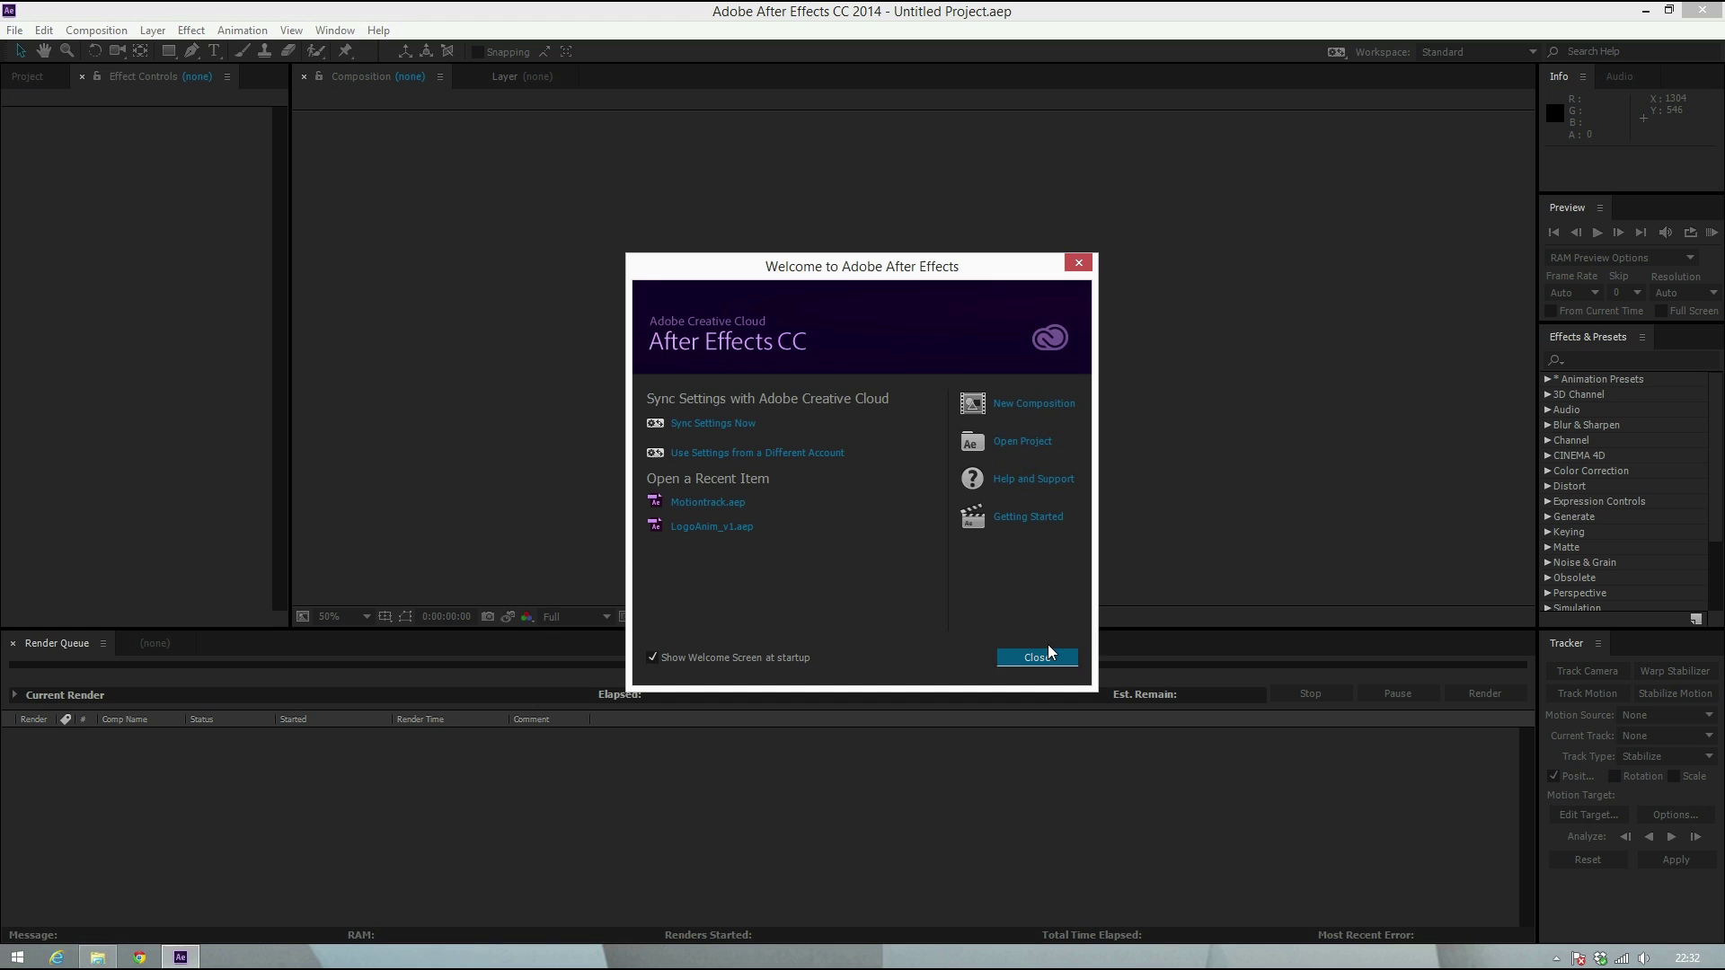
left_click(1048, 652)
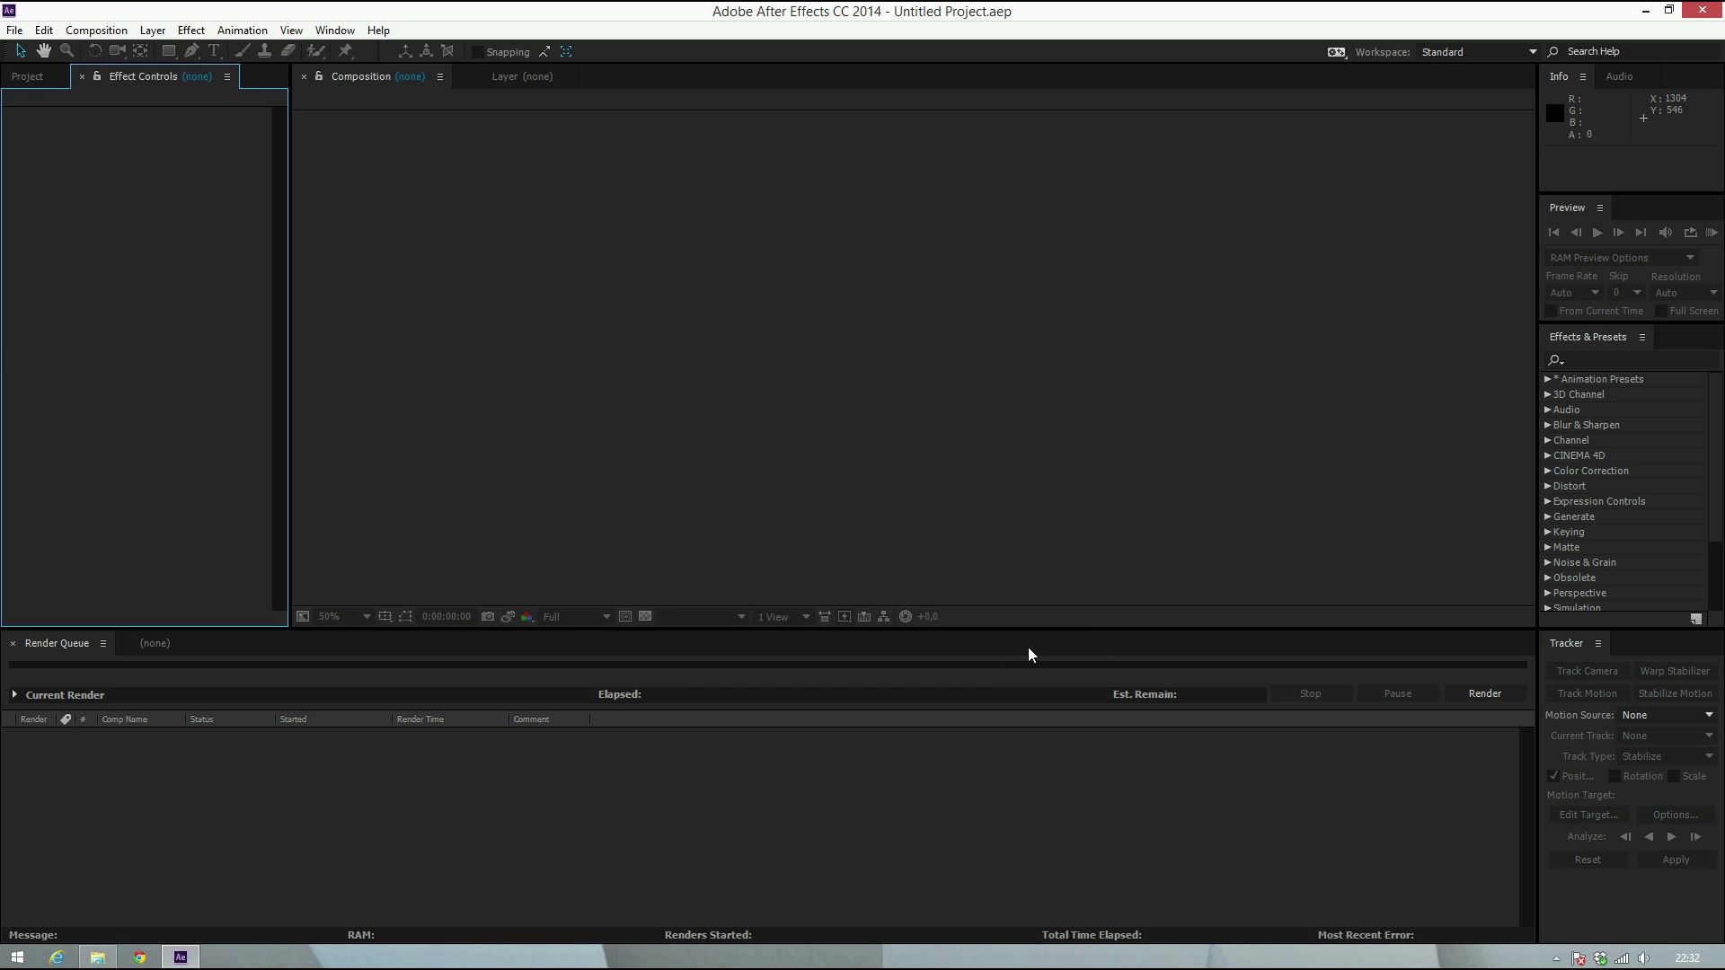
Create a 1920×1080 composition at 25 fps with Lock Aspect Ratio turned off
key("ctrl+n")
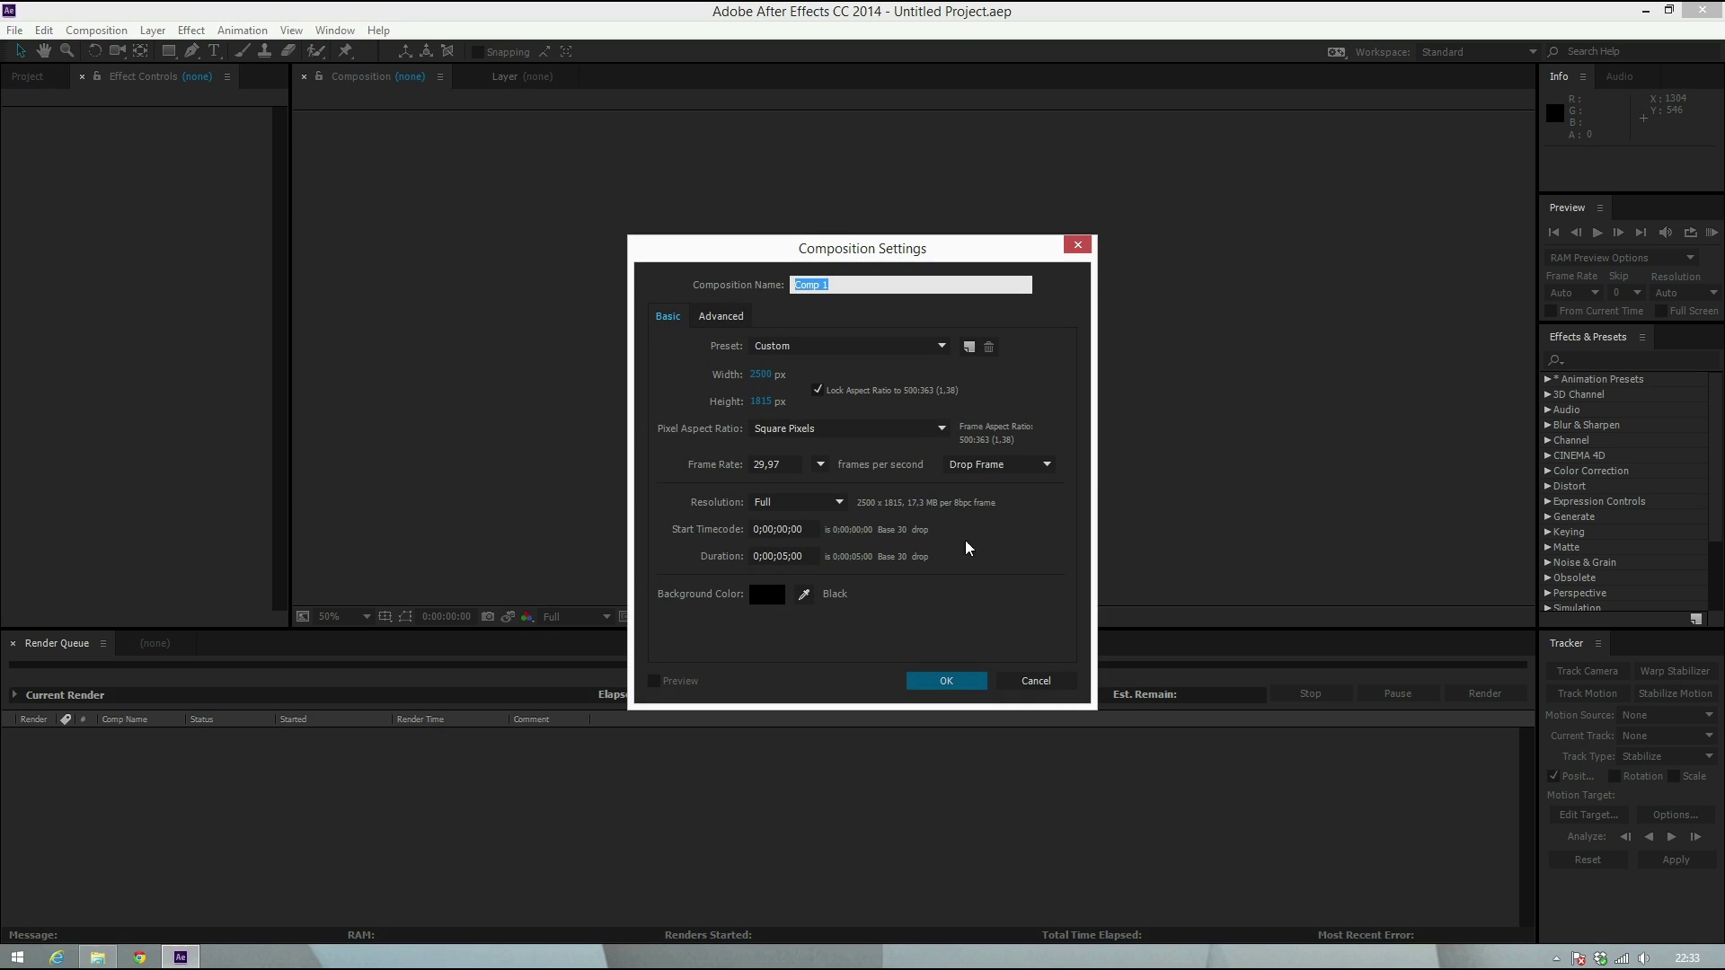
left_click(759, 374)
type("1920")
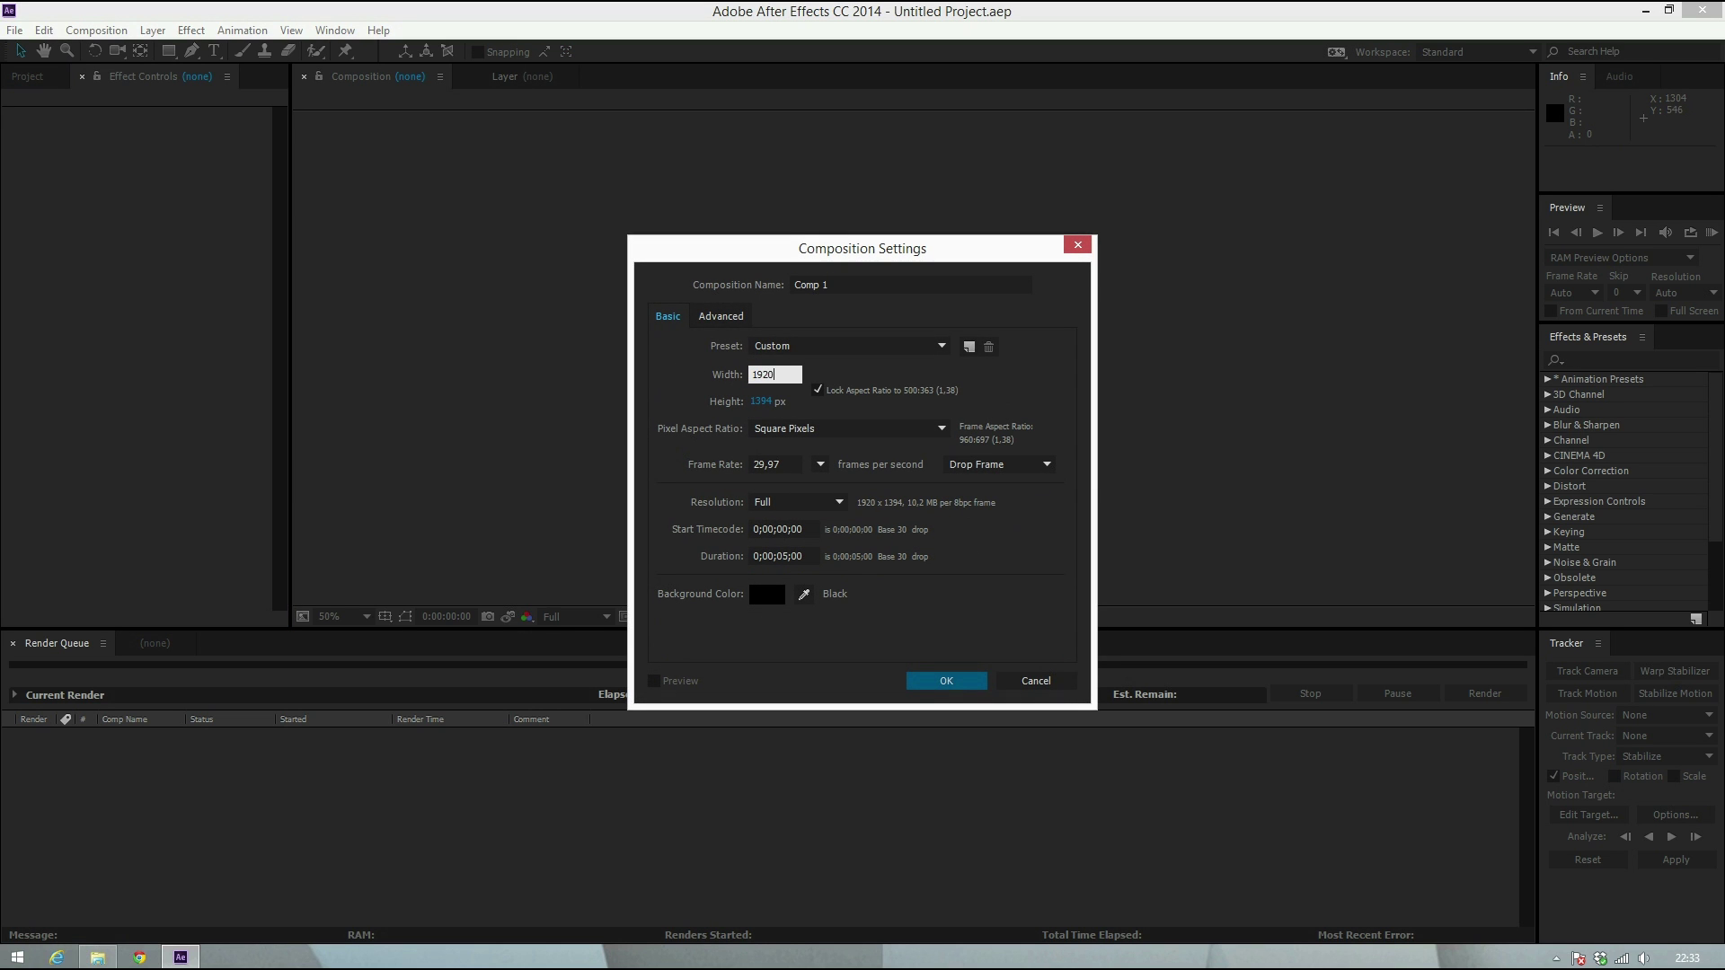
left_click(816, 390)
left_click(760, 401)
type("1080")
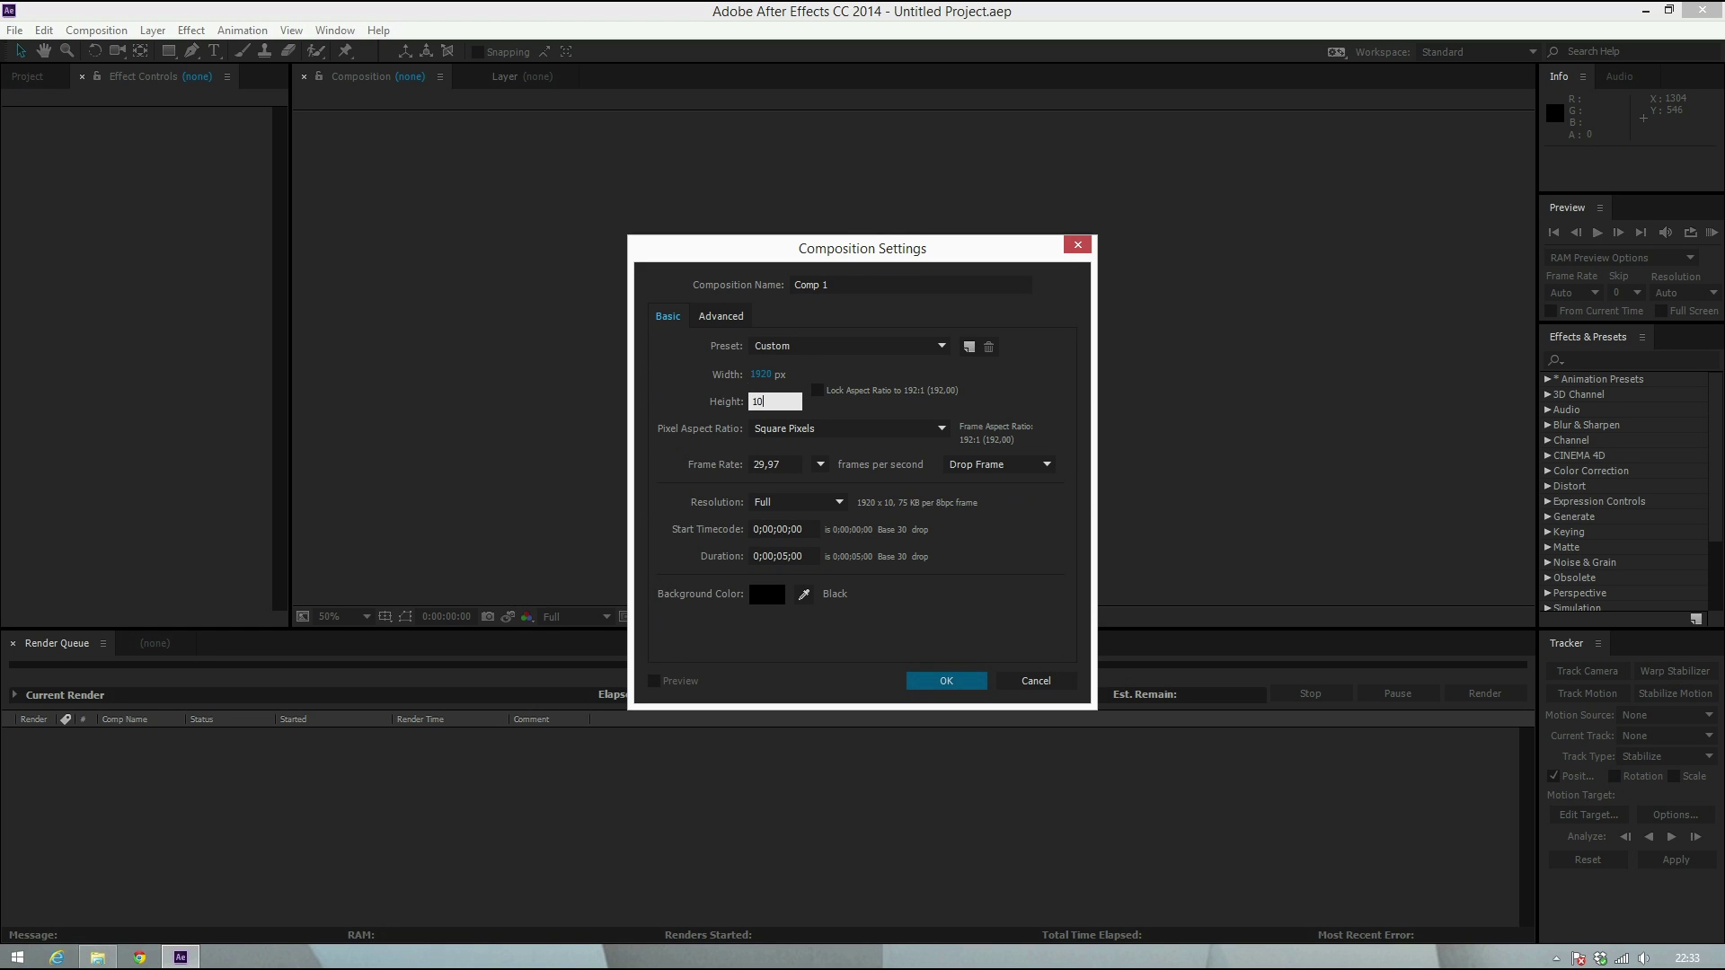
left_click(783, 458)
type("25")
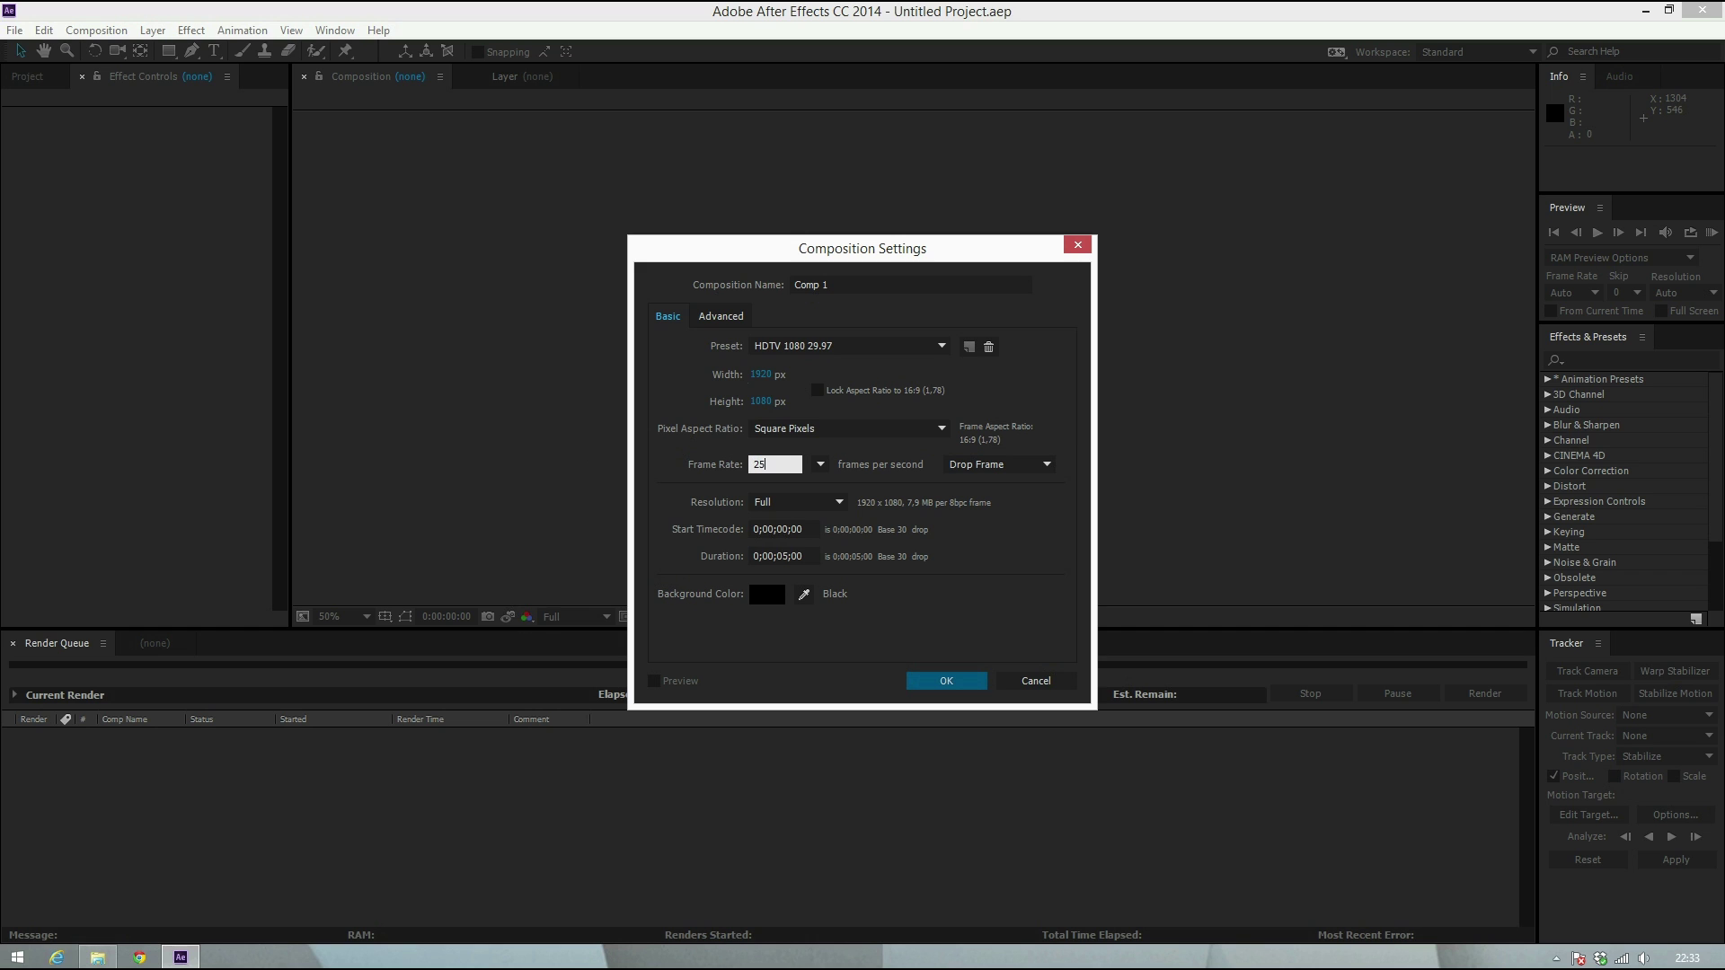
key("Return")
Look through the Window menu's panel list and close it without changes
scroll(683, 377, "down", 4)
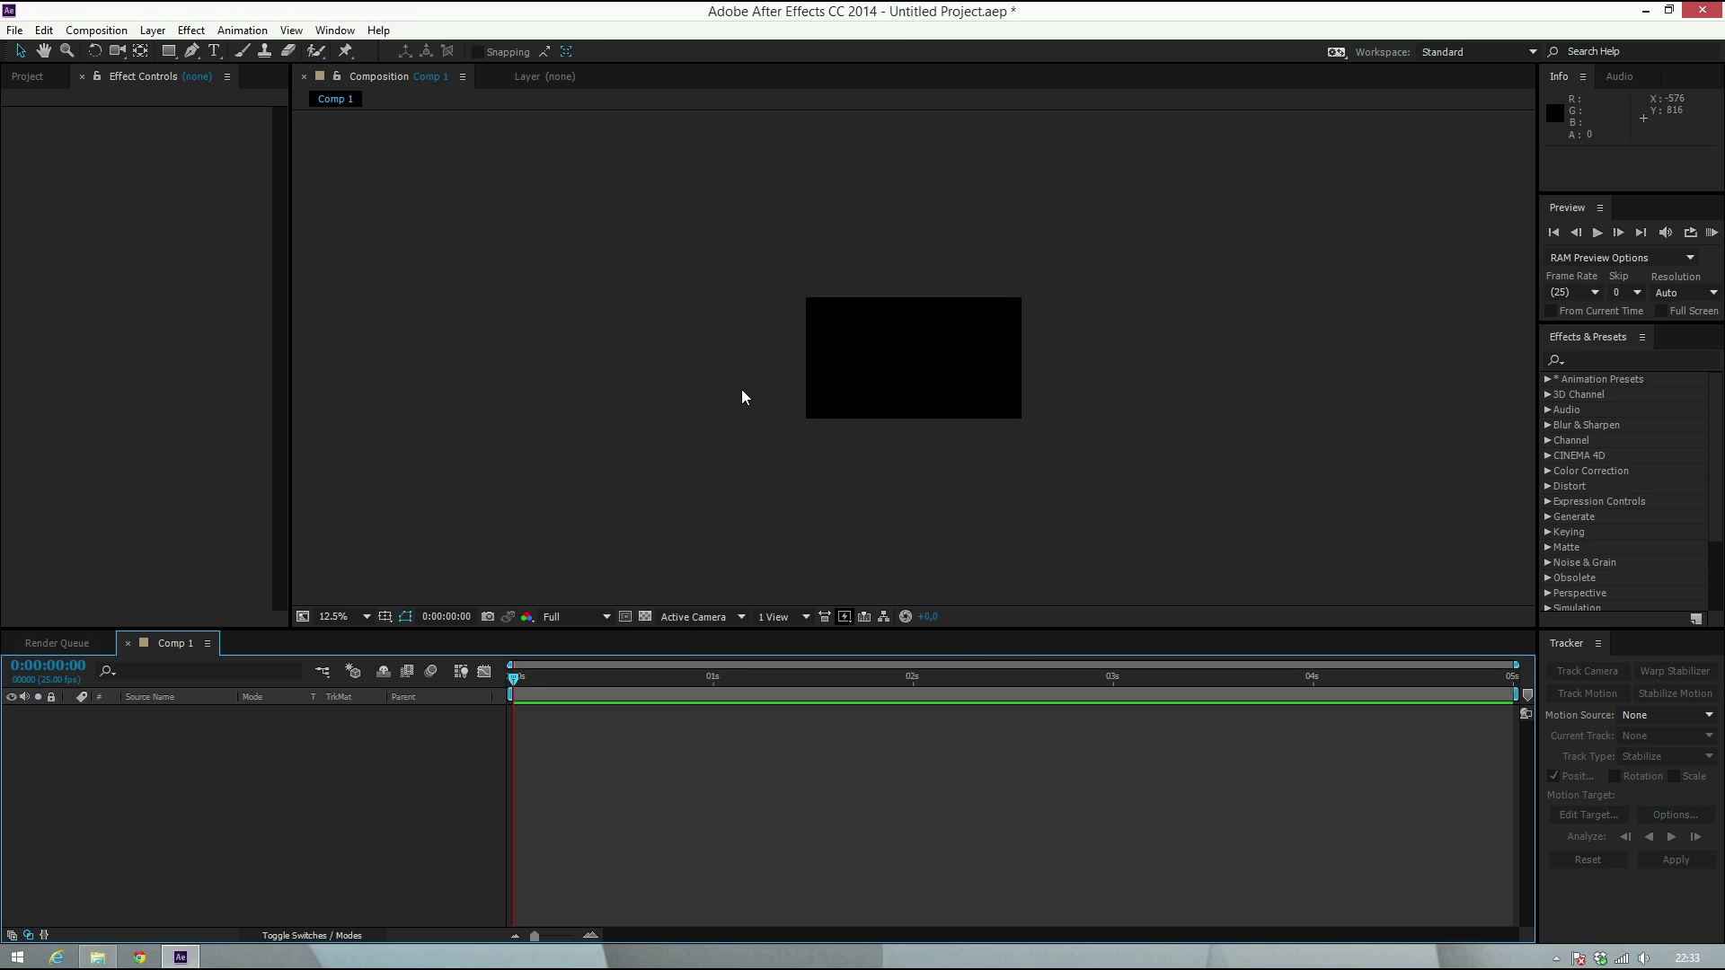
scroll(742, 395, "up", 2)
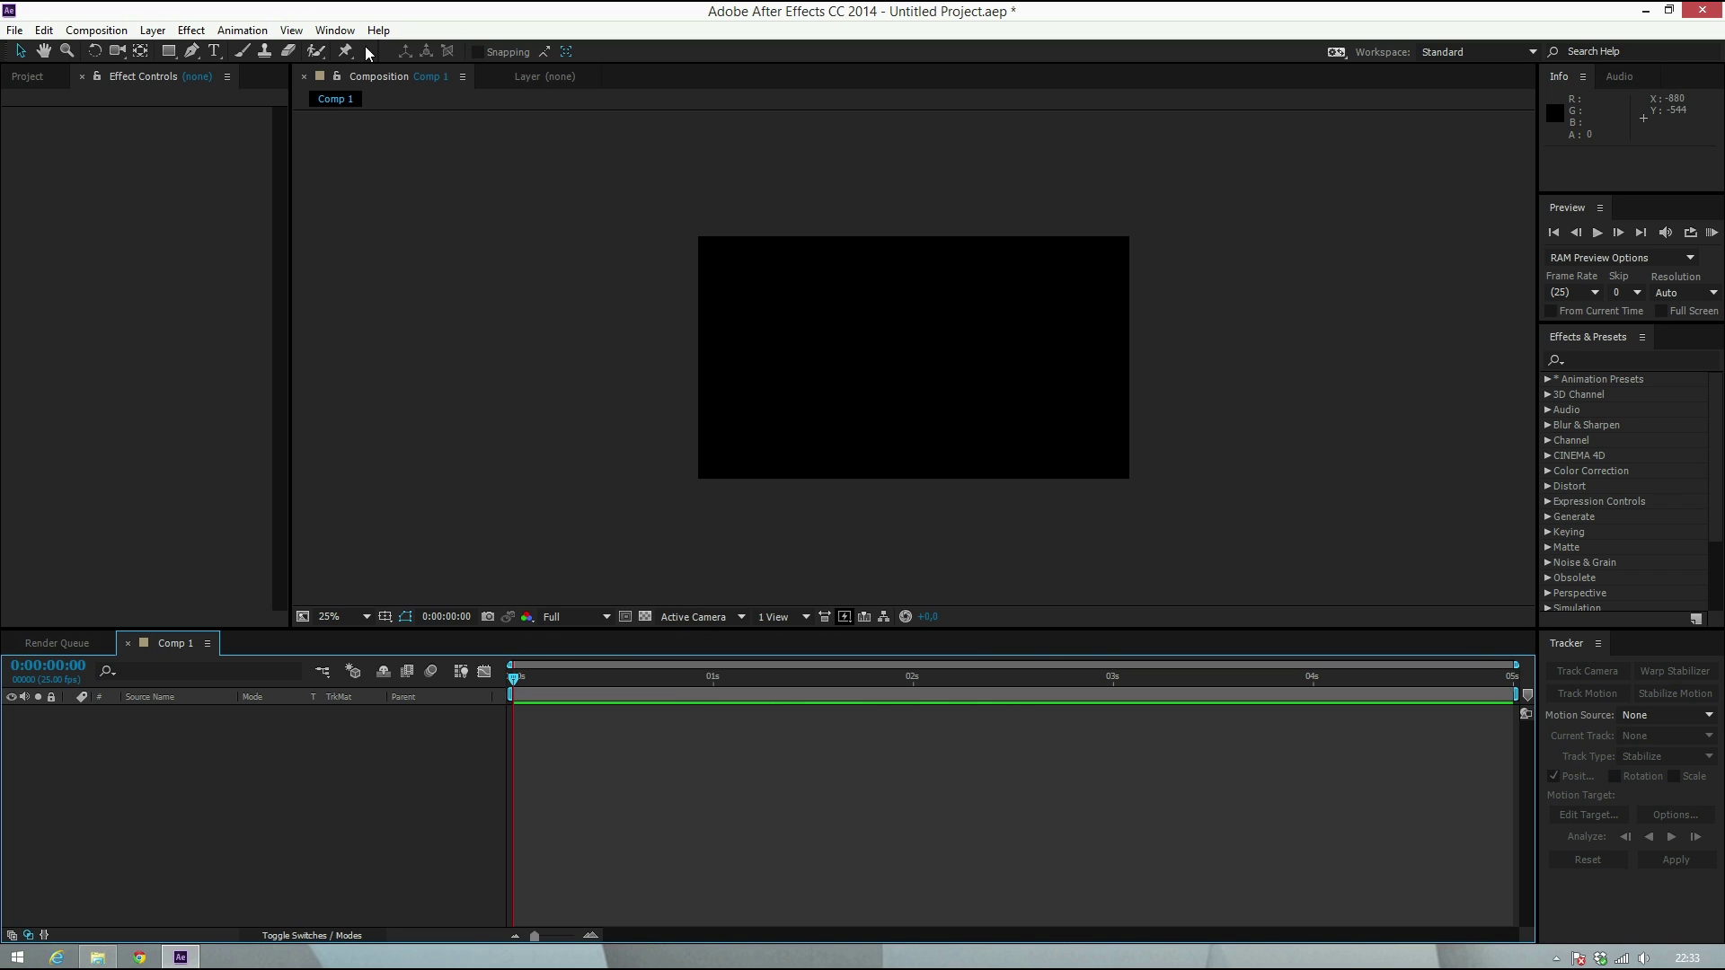
left_click(341, 32)
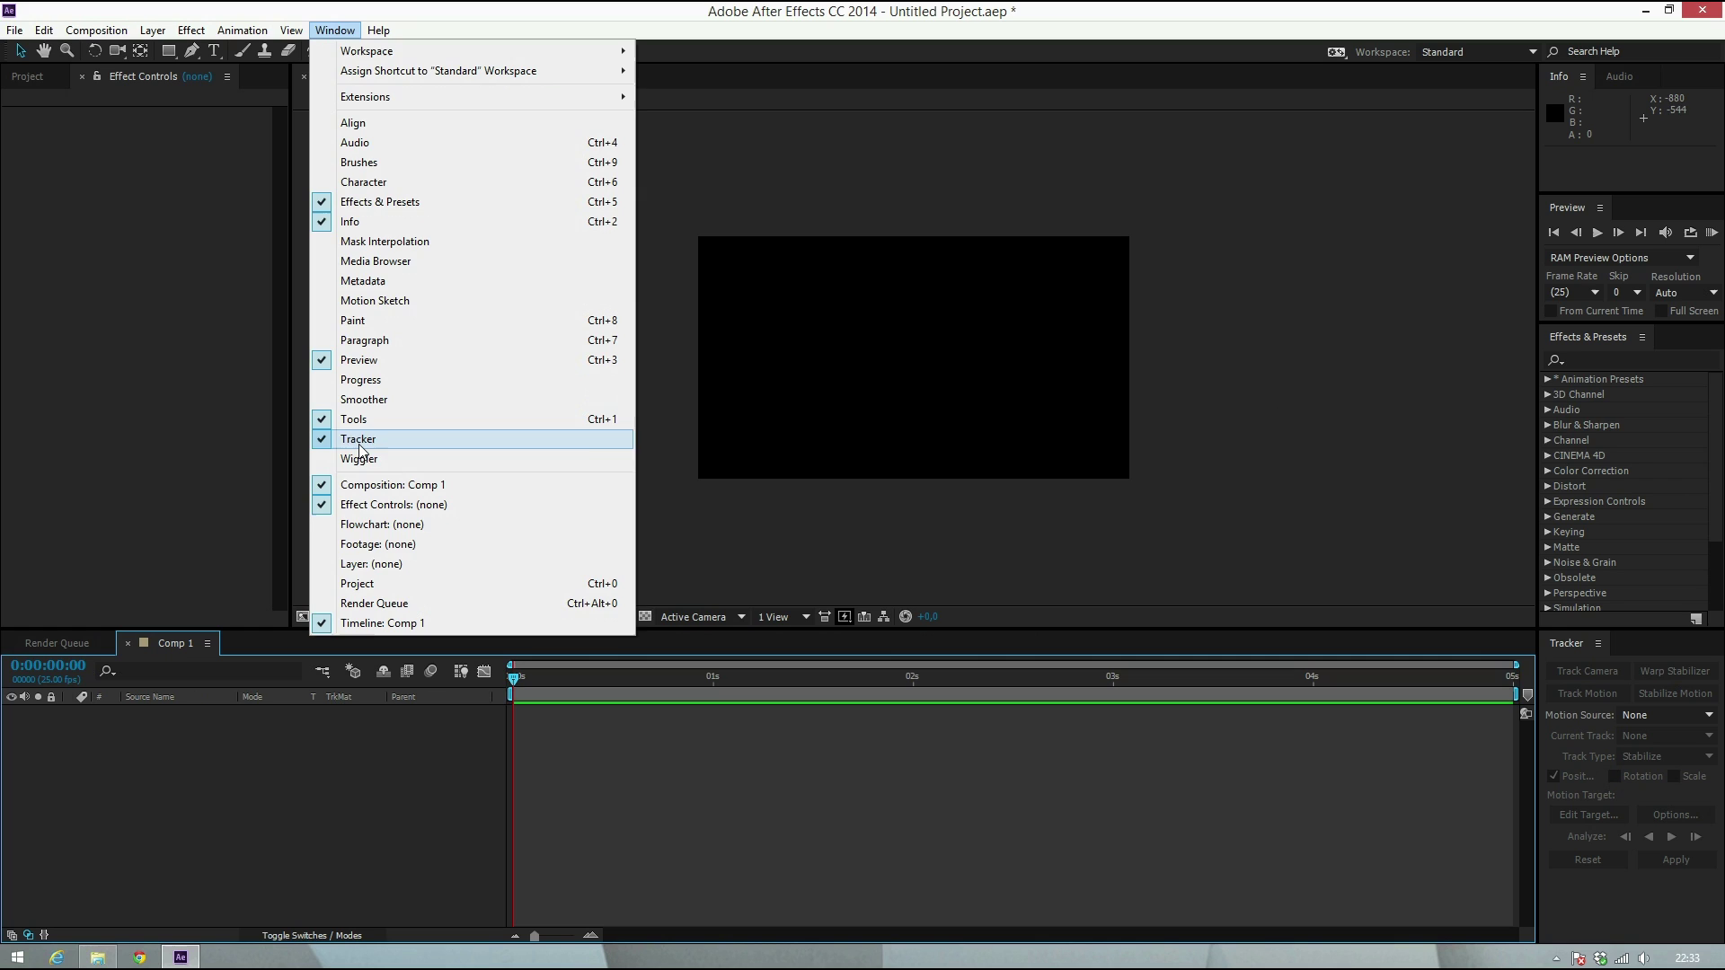
left_click(301, 845)
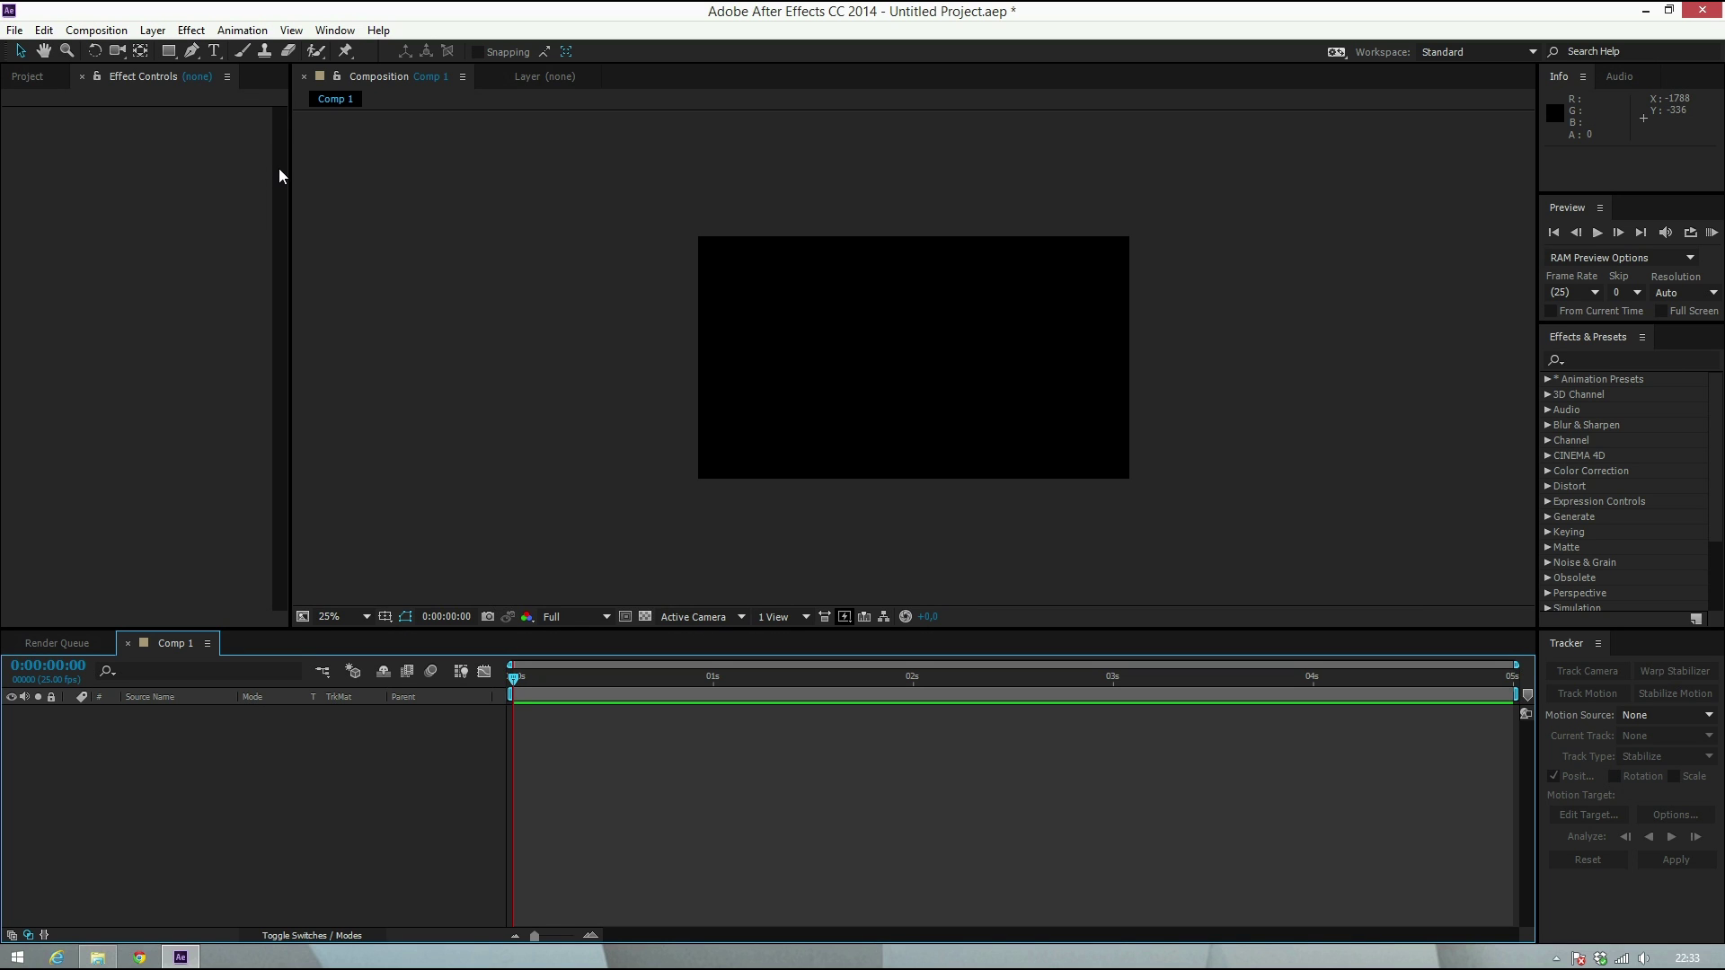
Import the IMG_0140 clip from the Motiontracking\Footage folder
left_click(41, 80)
double_click(117, 320)
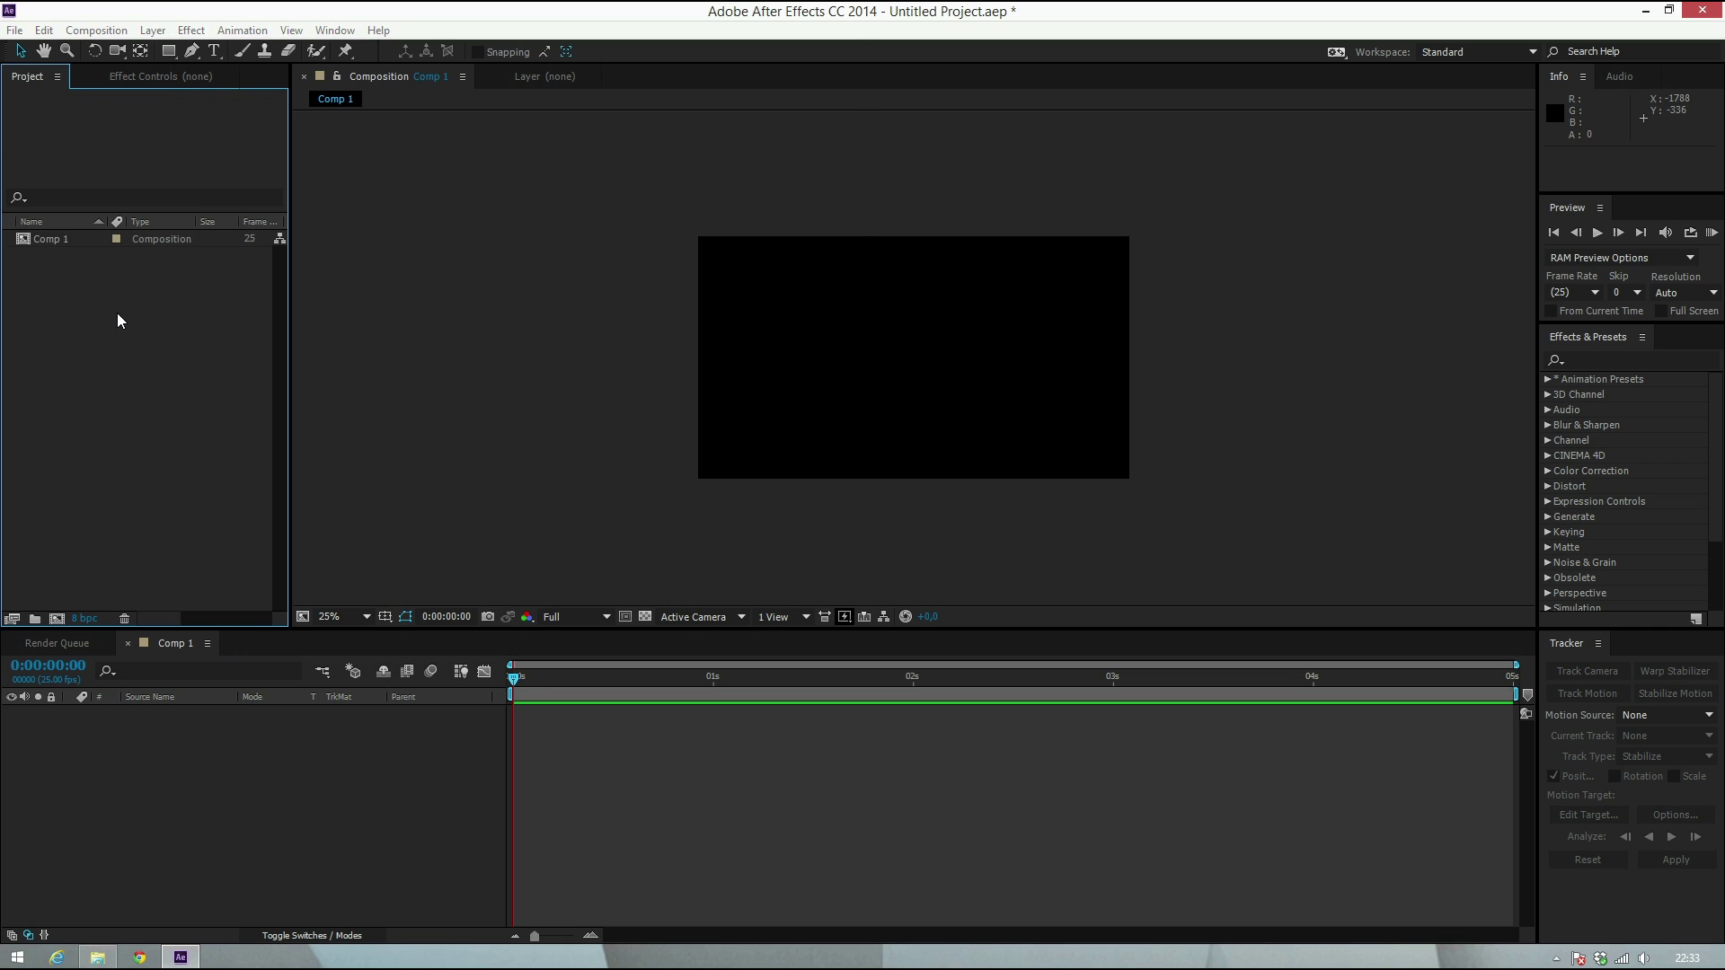
left_click(463, 89)
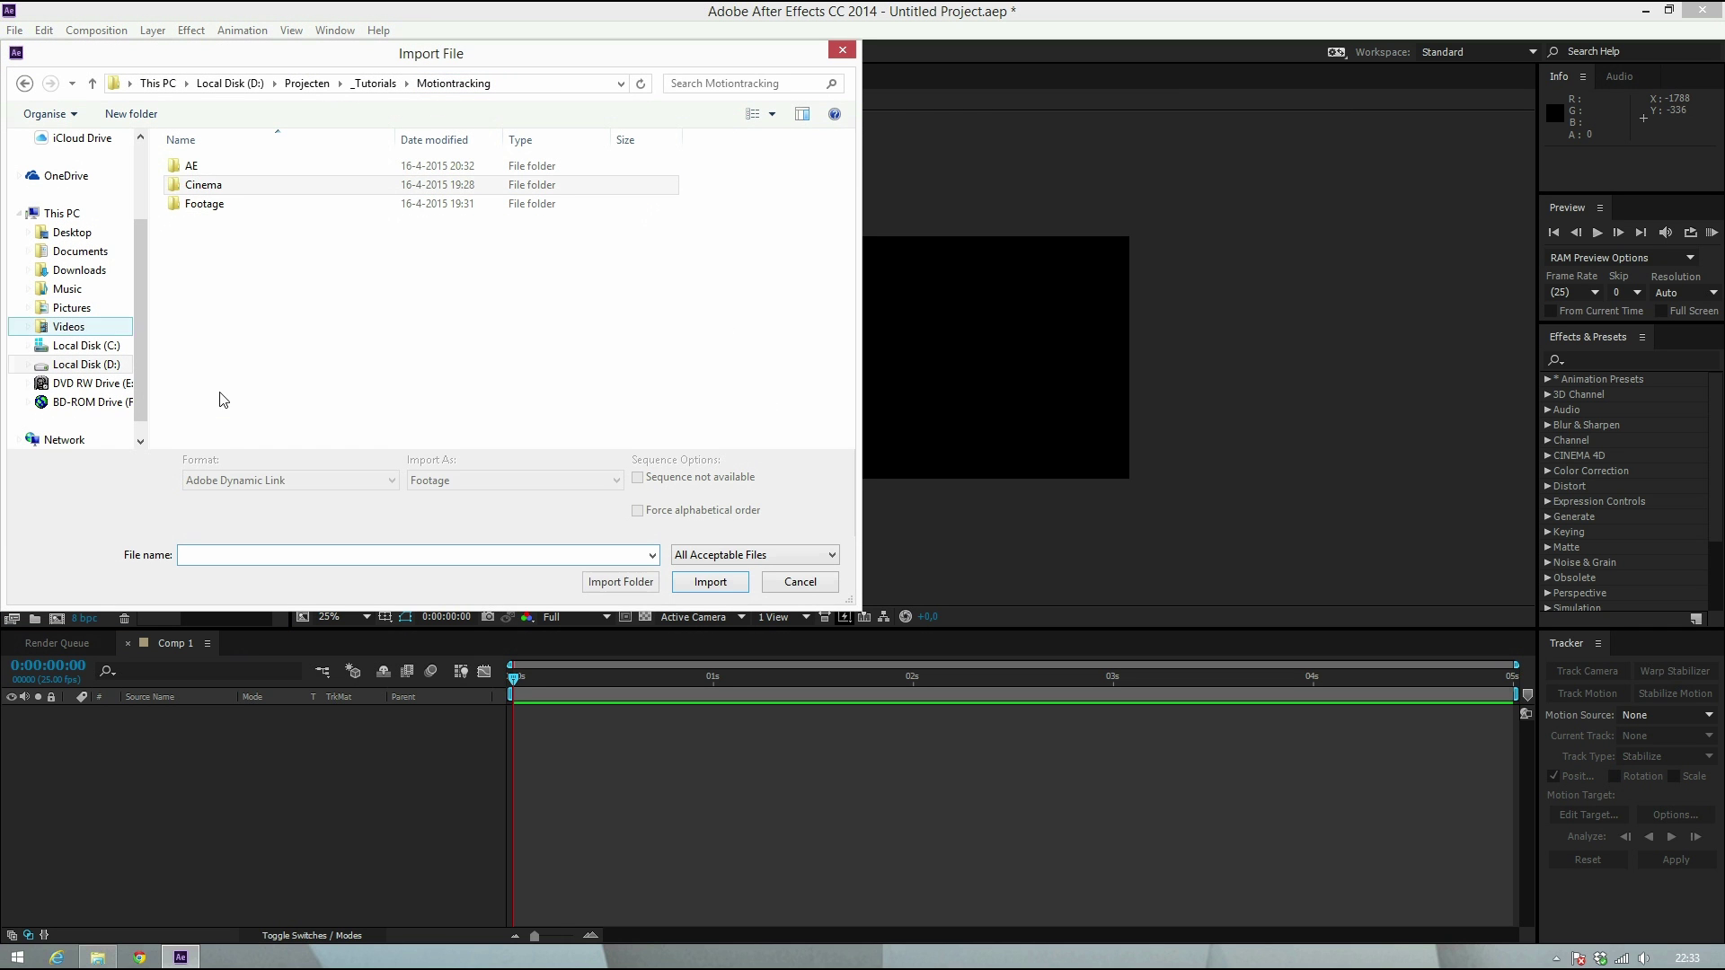
double_click(232, 206)
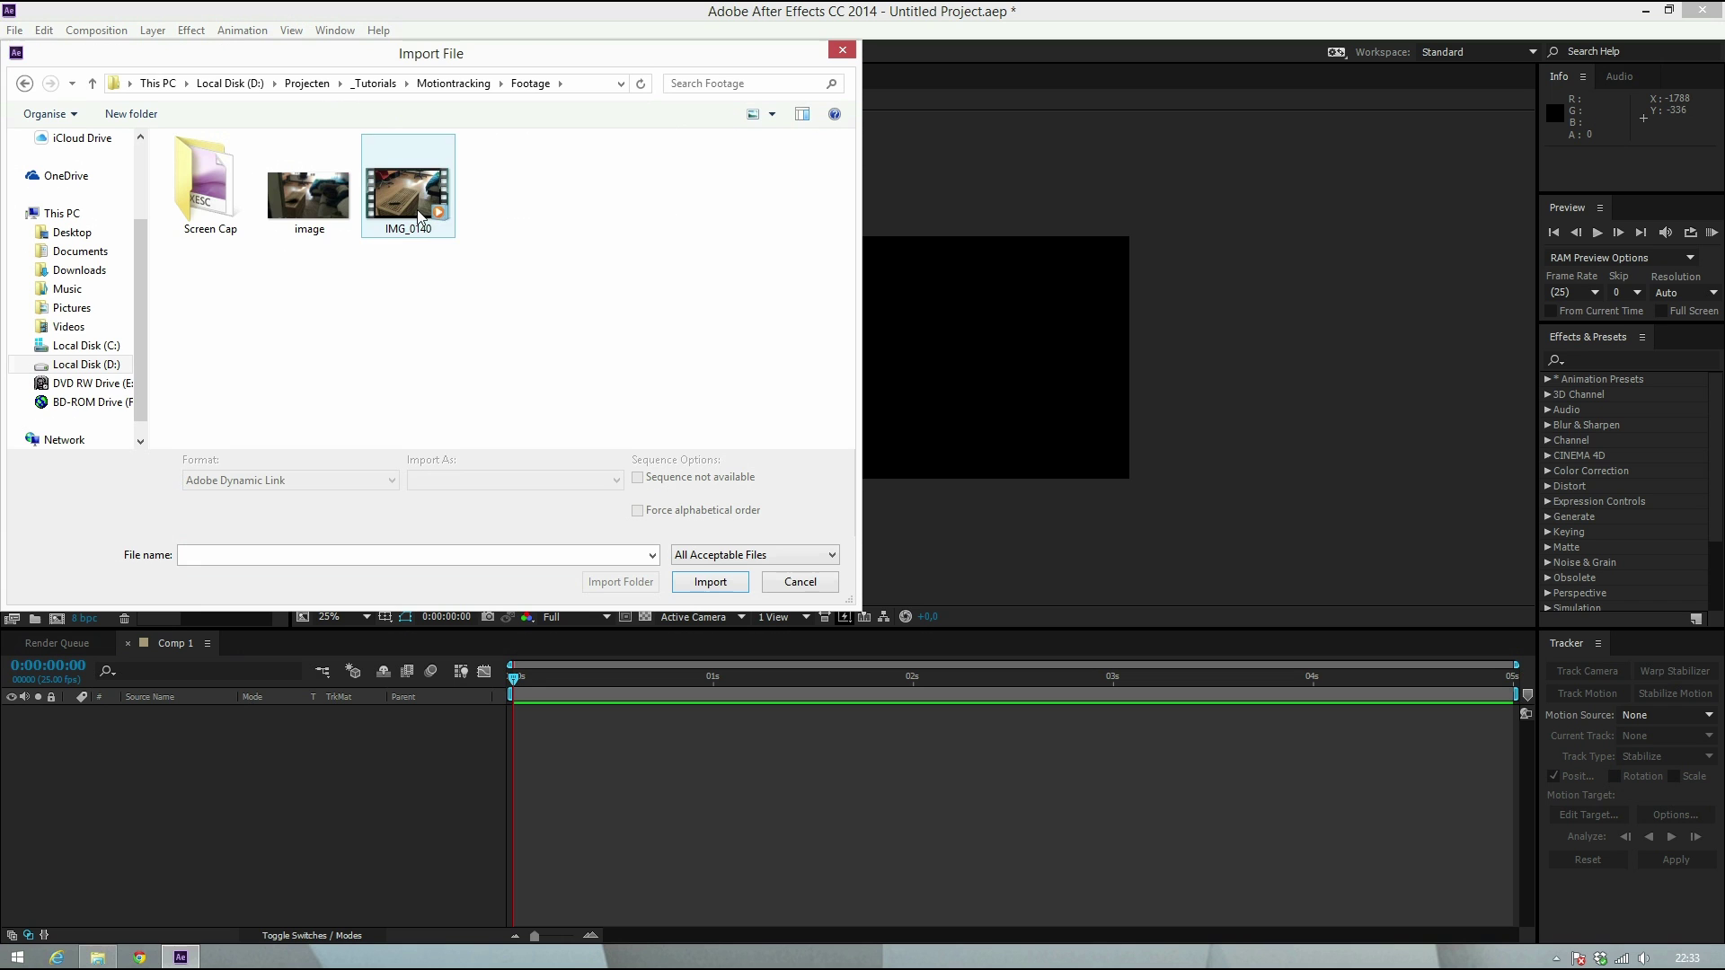
double_click(408, 193)
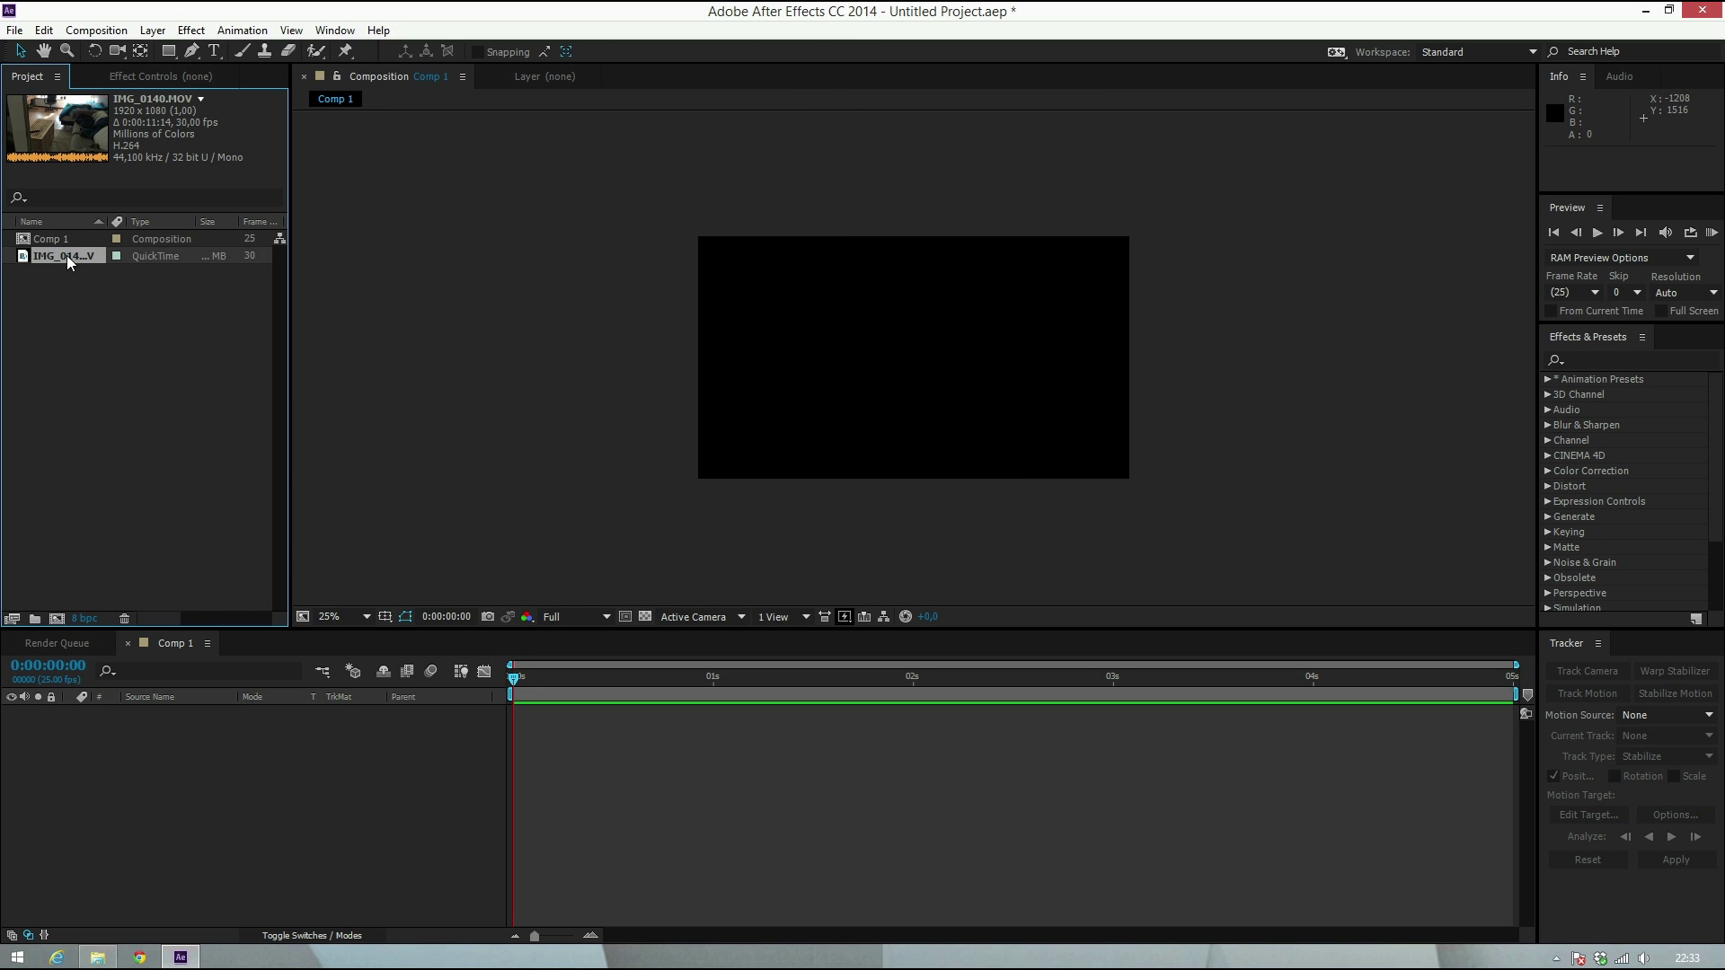
Make an IMG_0140 composition from the clip, view it at 50% and preview it
left_click_drag(67, 260, 57, 618)
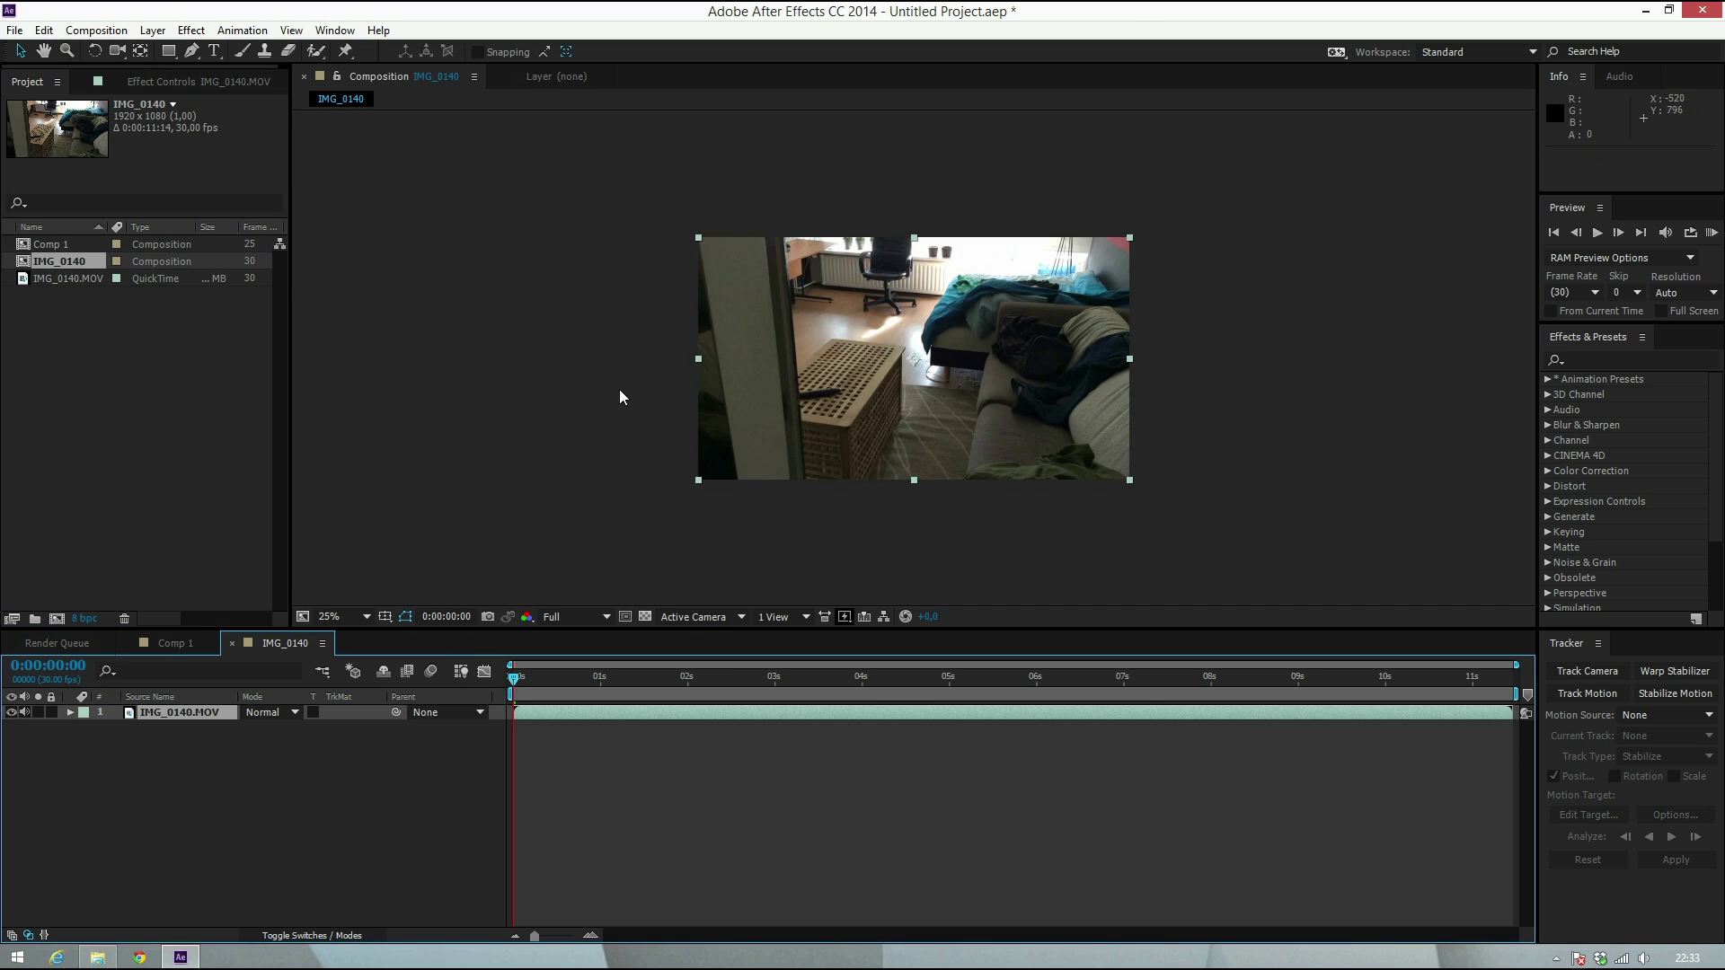
key("period")
key("comma")
key("period")
left_click_drag(537, 690, 652, 686)
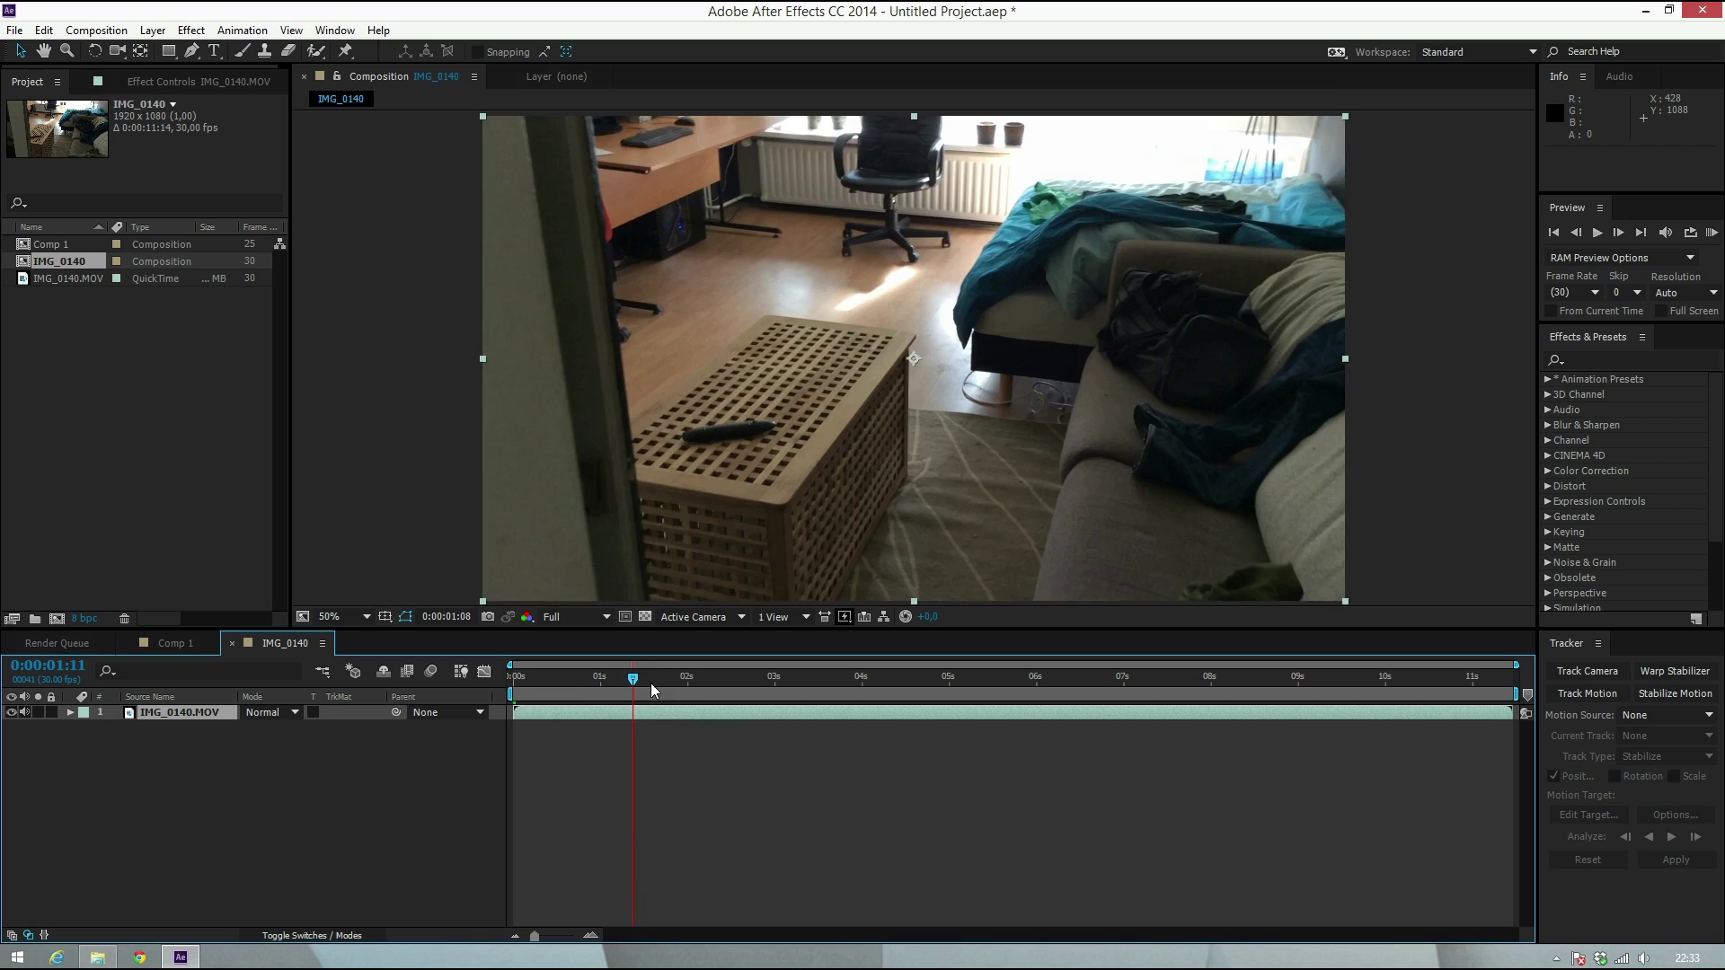
key("KP_0")
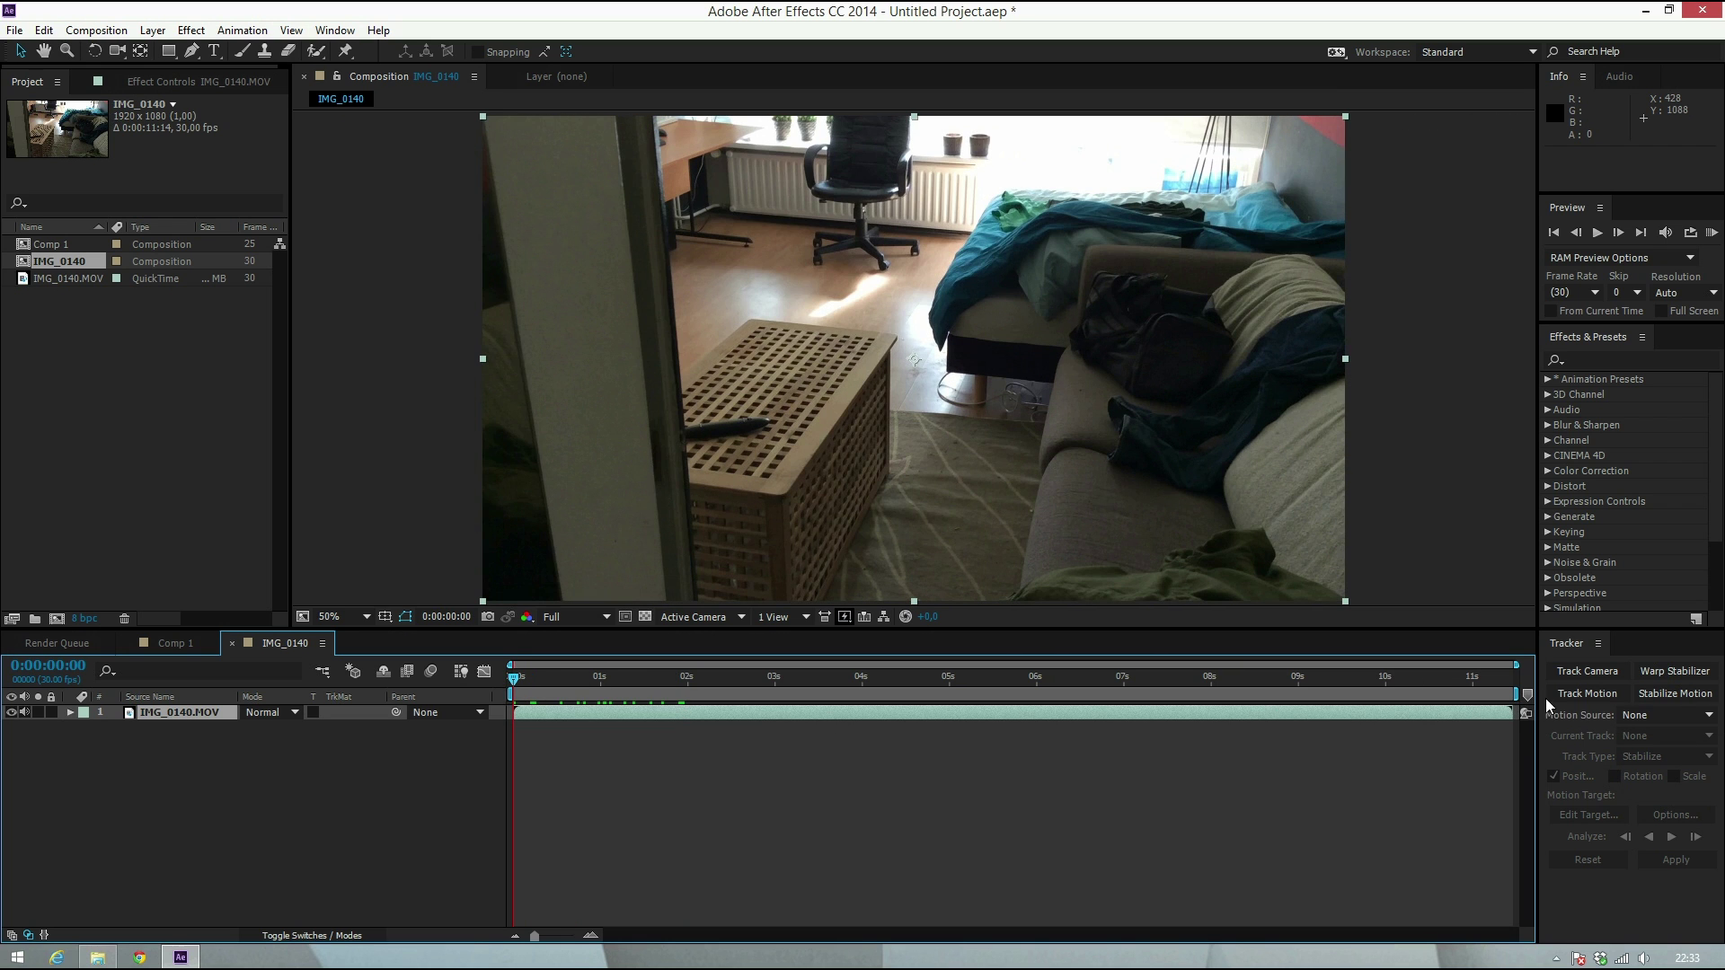
Apply Track Camera, cancel its analysis, and keep Show Track Points at 3D Solved under Advanced
left_click(1591, 676)
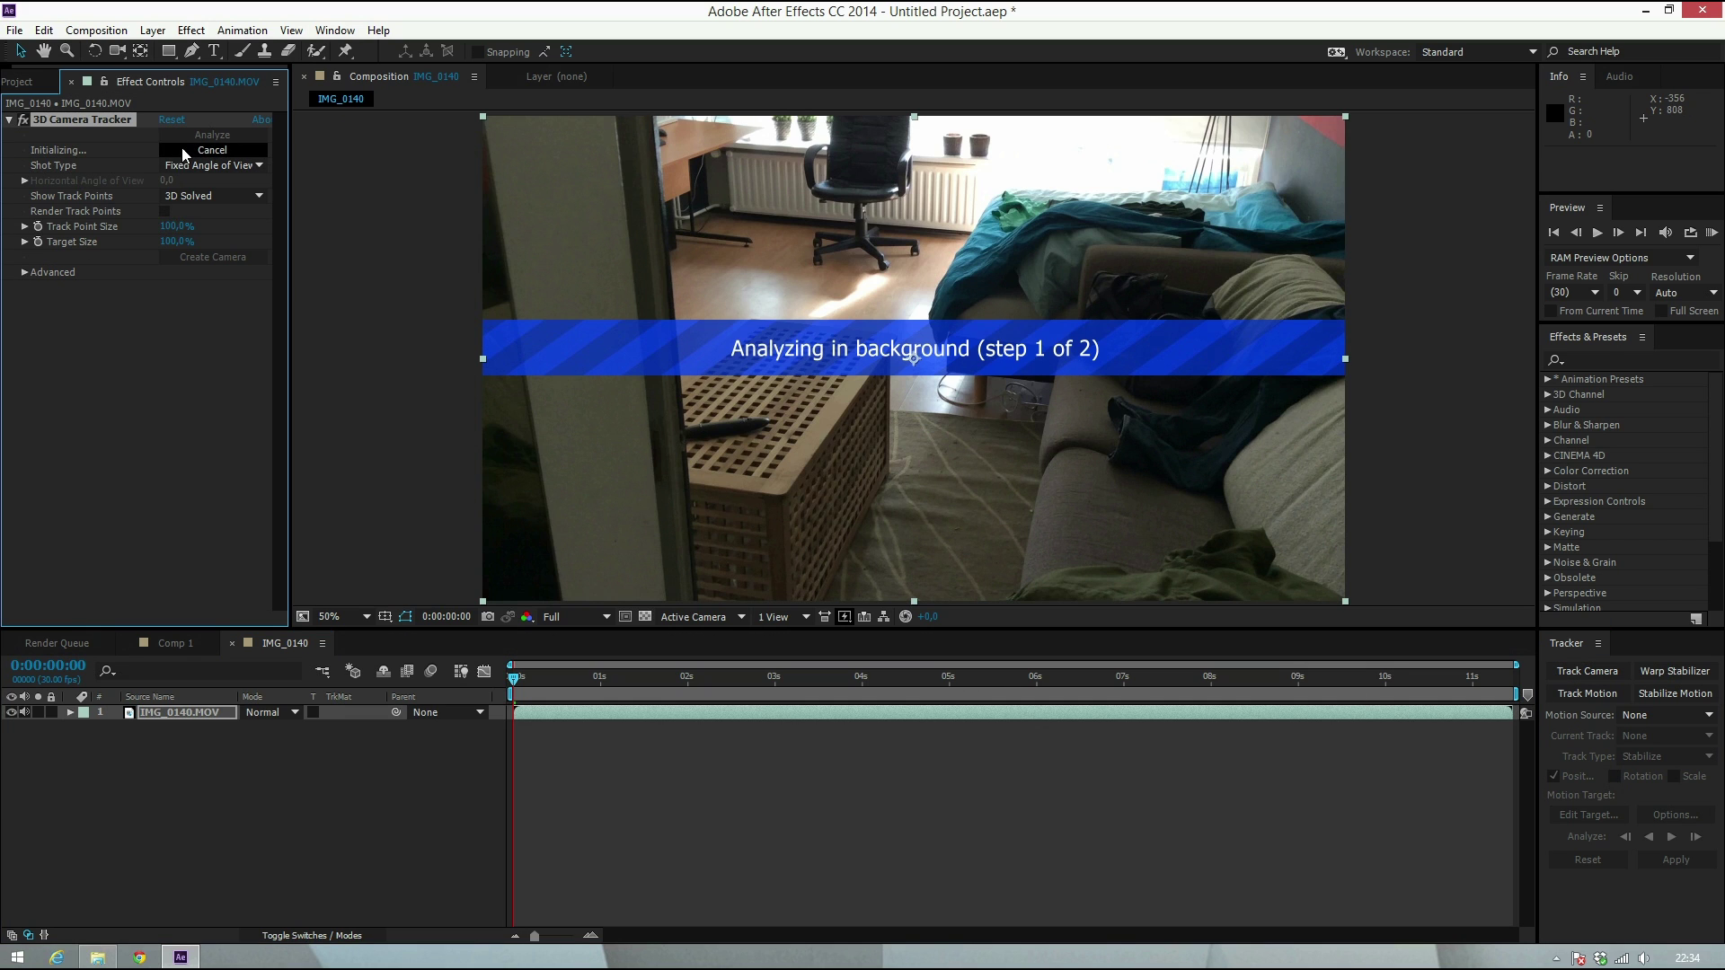
left_click(186, 151)
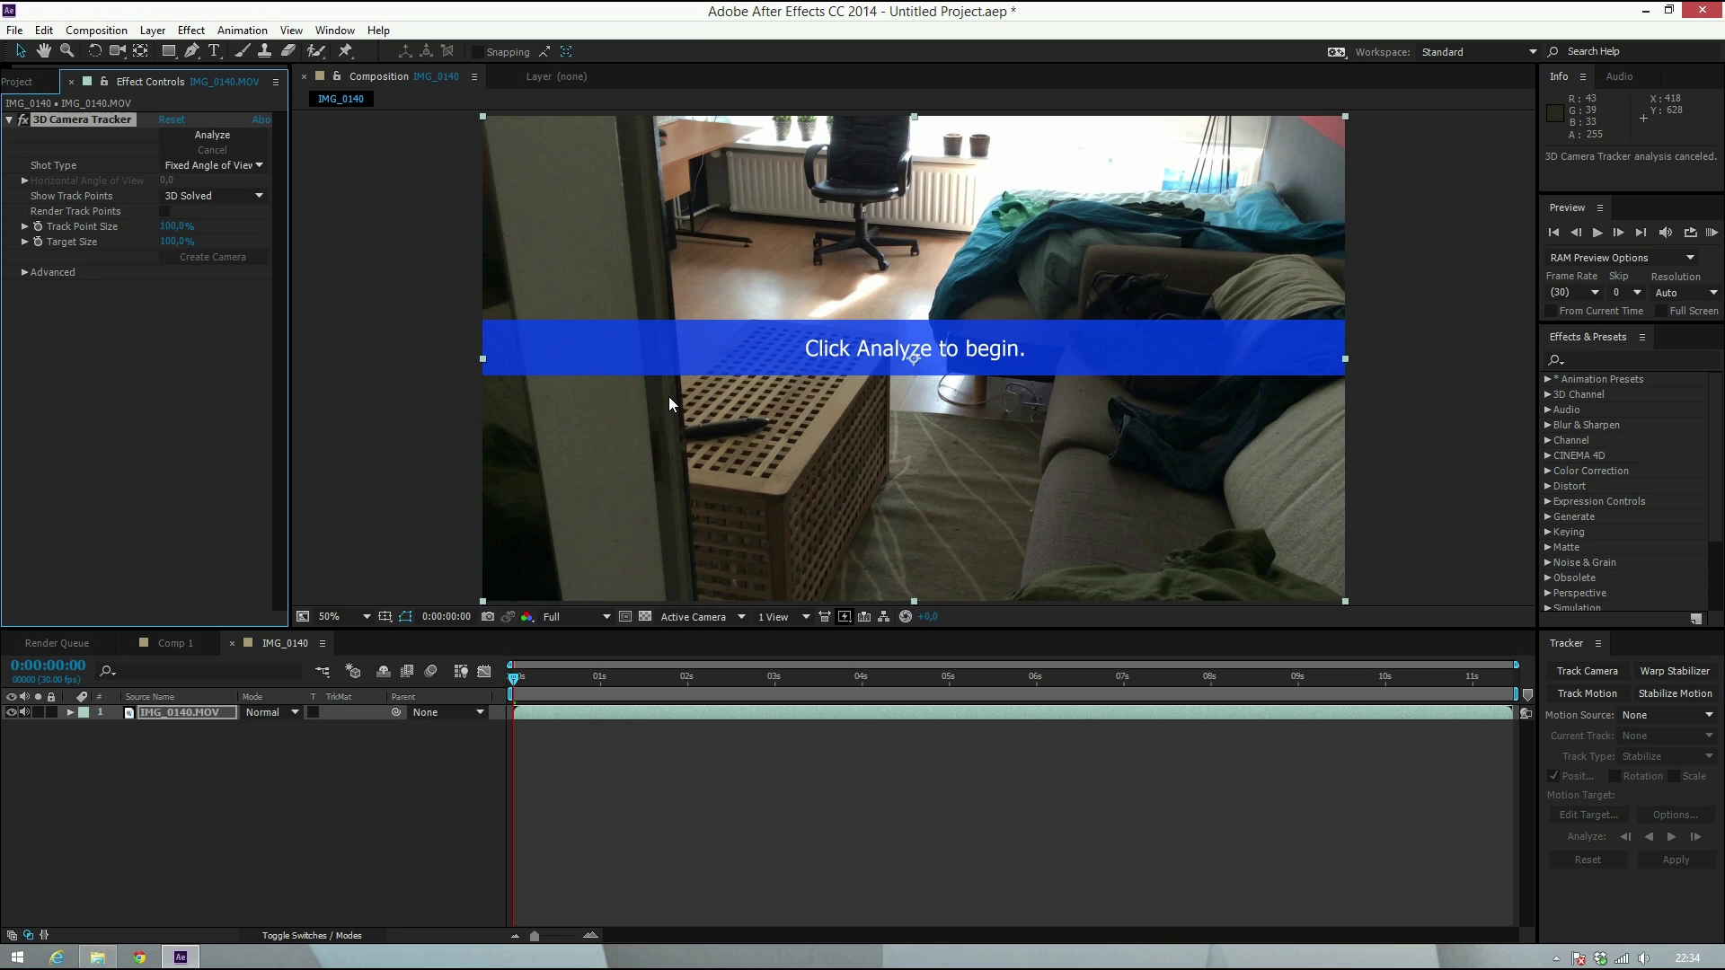
left_click(25, 273)
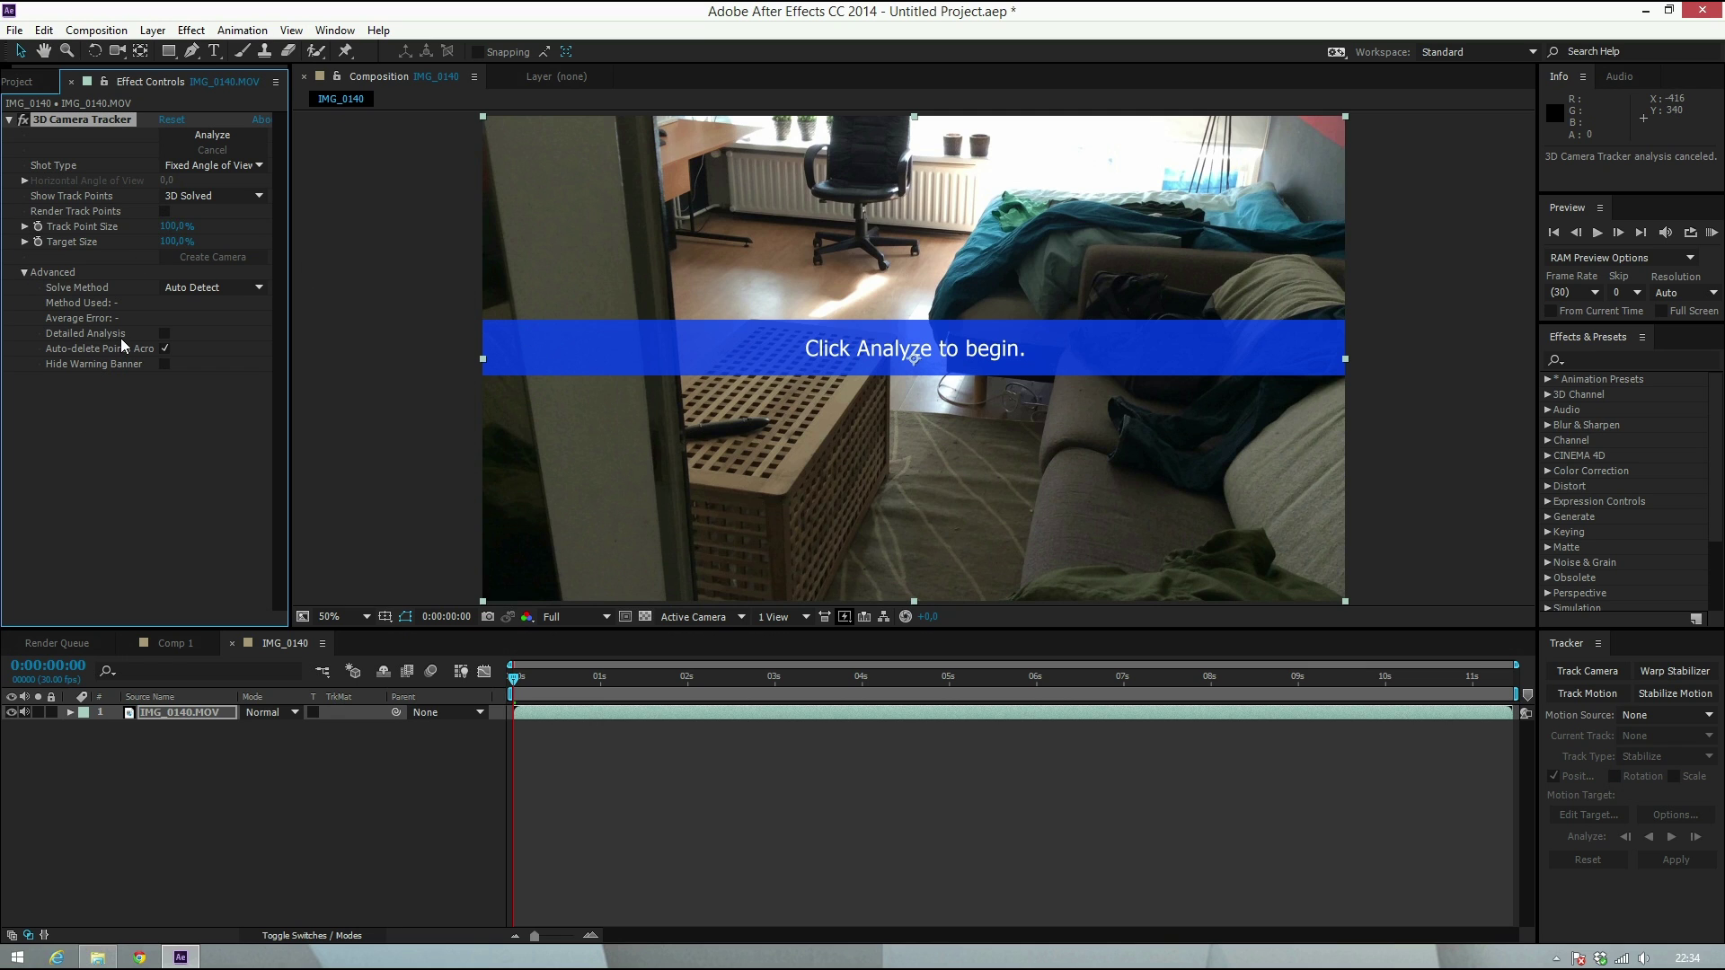
left_click(207, 196)
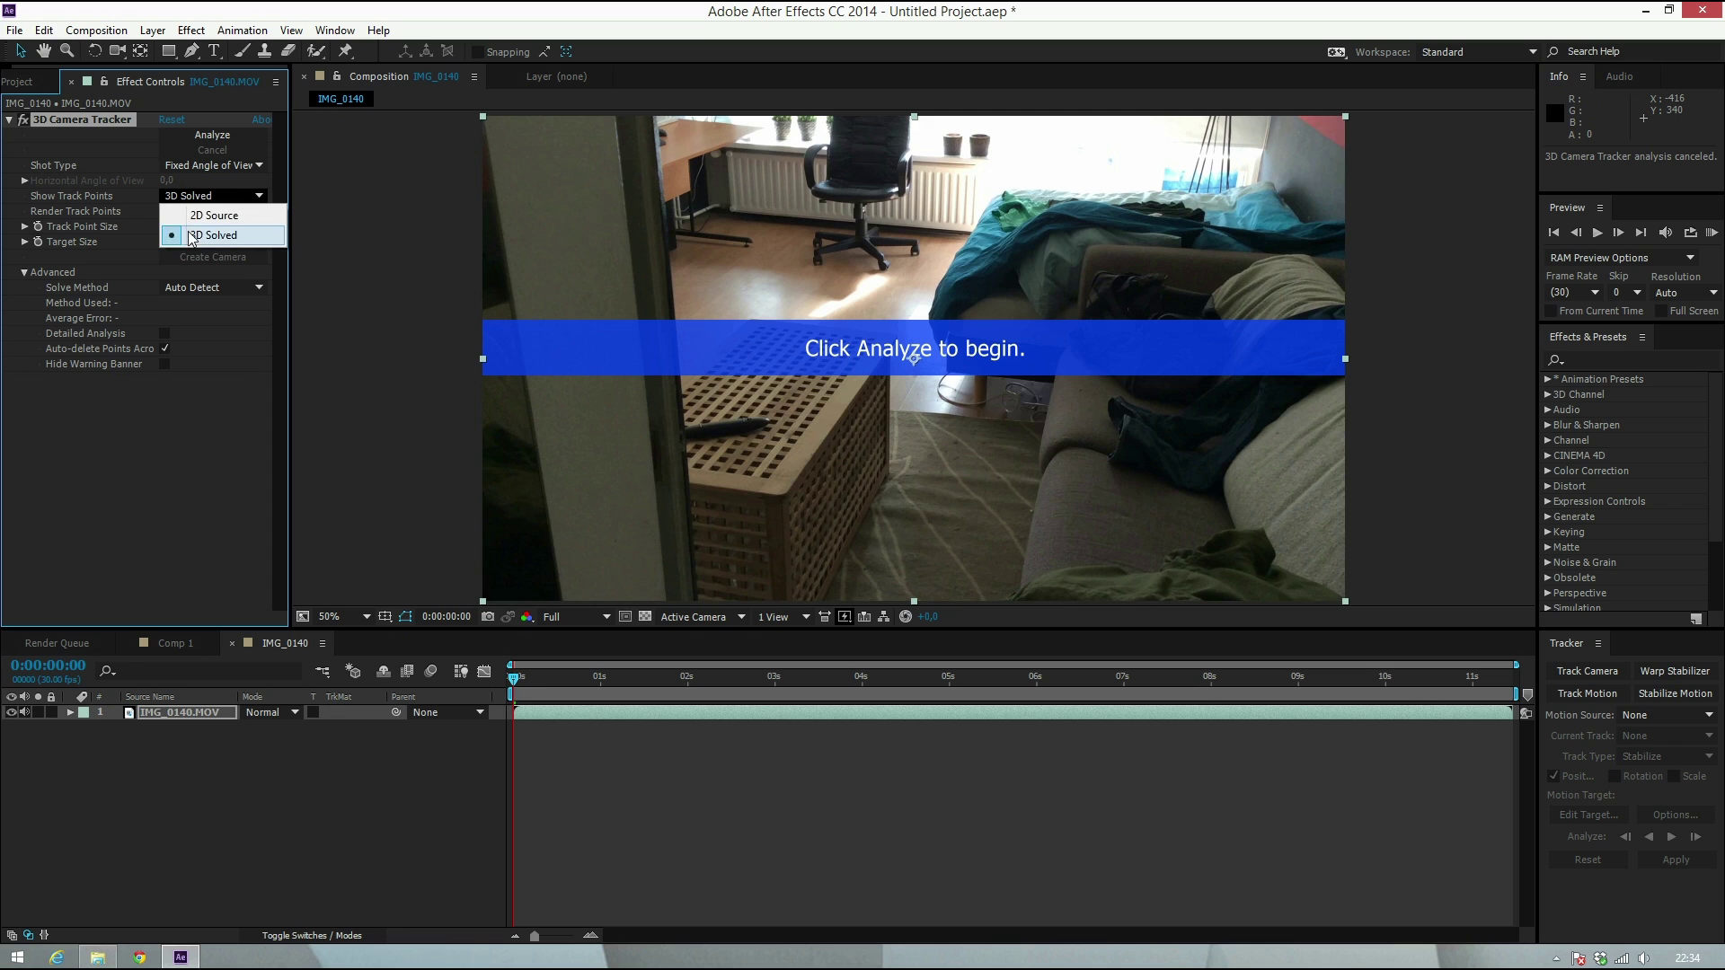
left_click(164, 519)
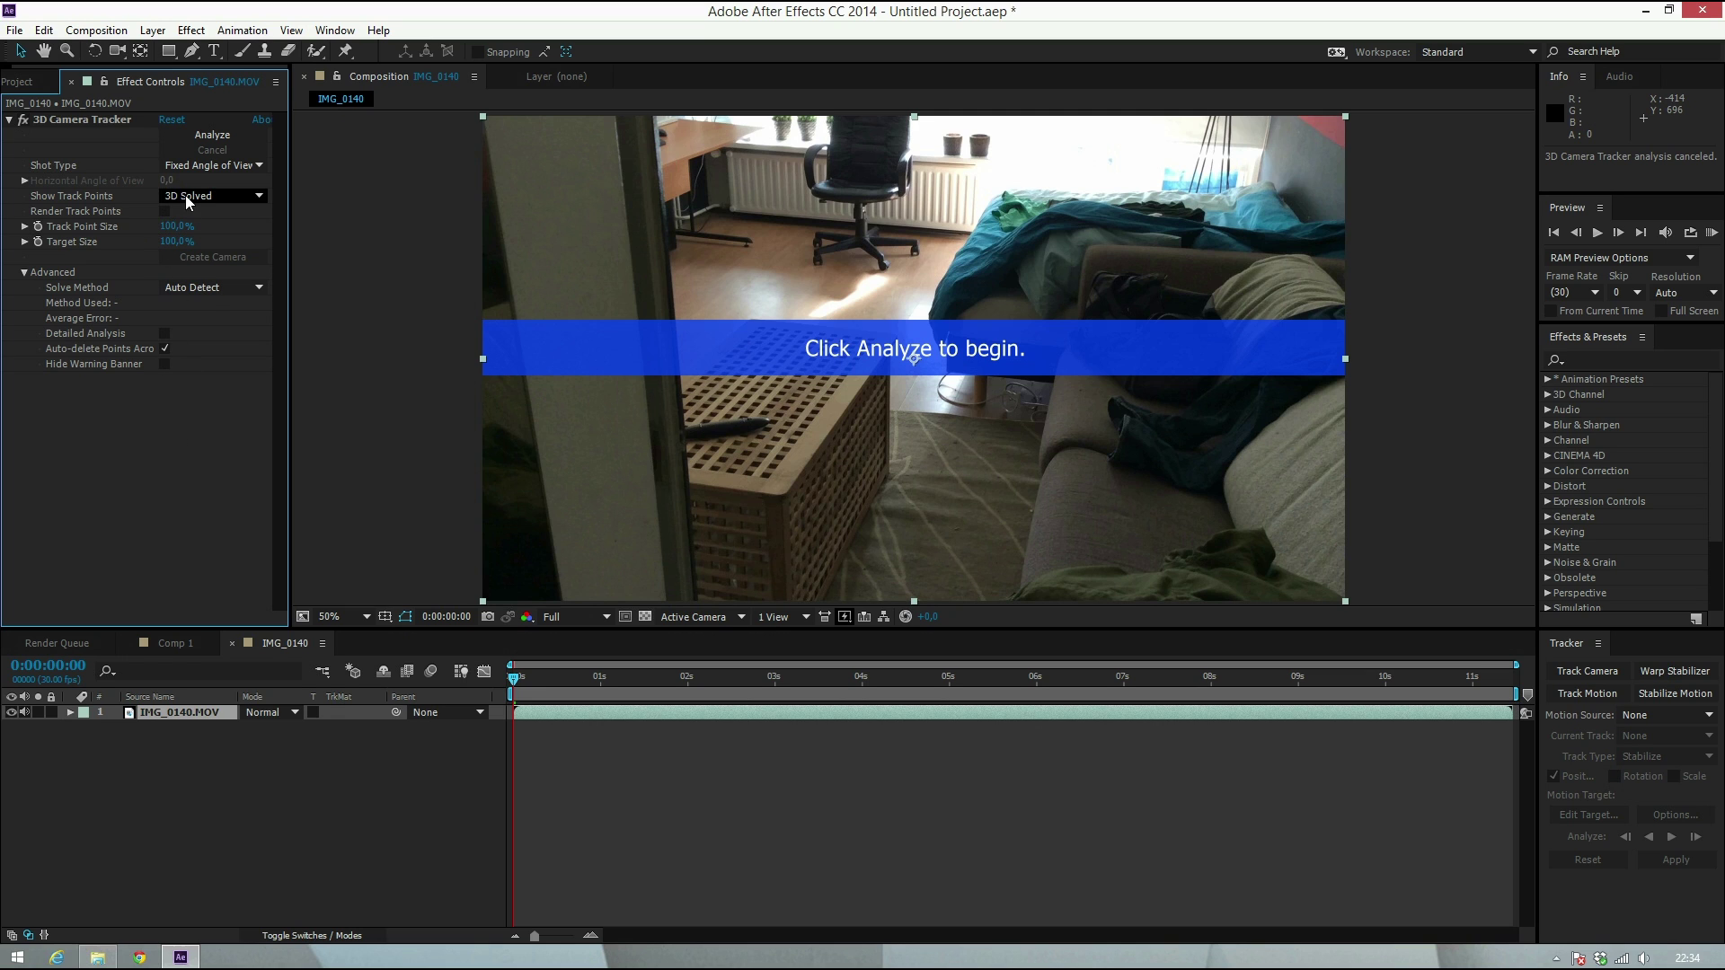
Run the 3D Camera Tracker analysis until it solves with 0.92-pixel average error
left_click(199, 137)
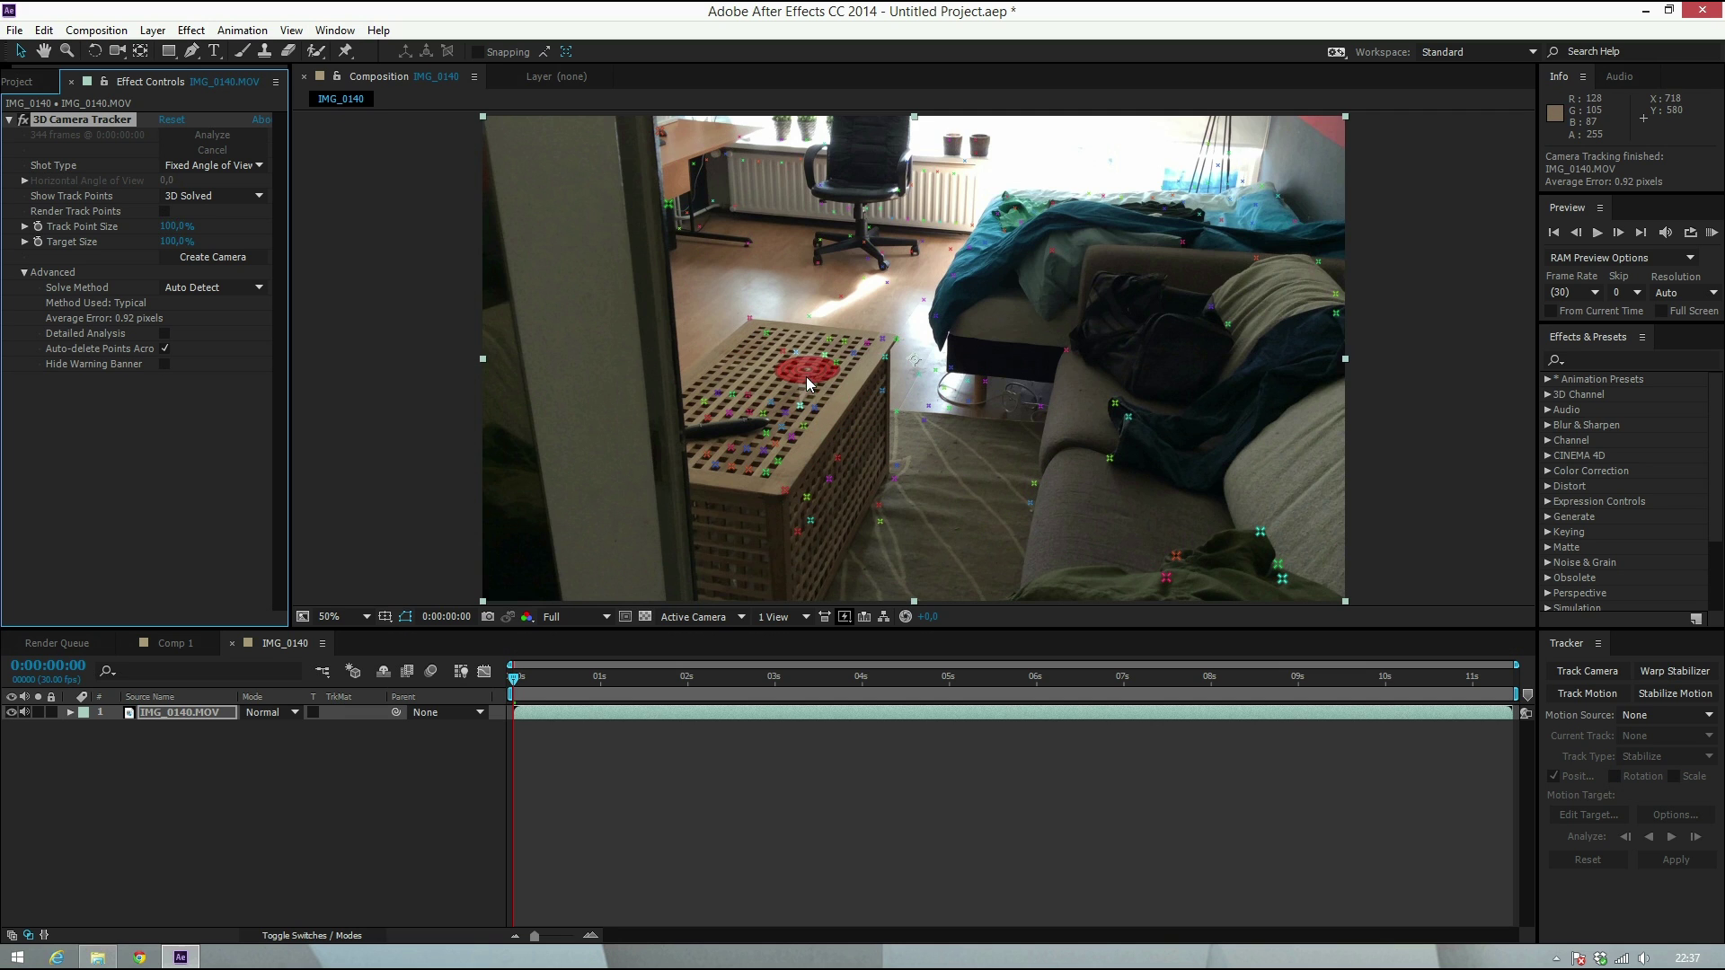
Select track points on the wicker chest lid and create Track Solid 1 plus a 3D Tracker Camera
left_click_drag(869, 363, 818, 329)
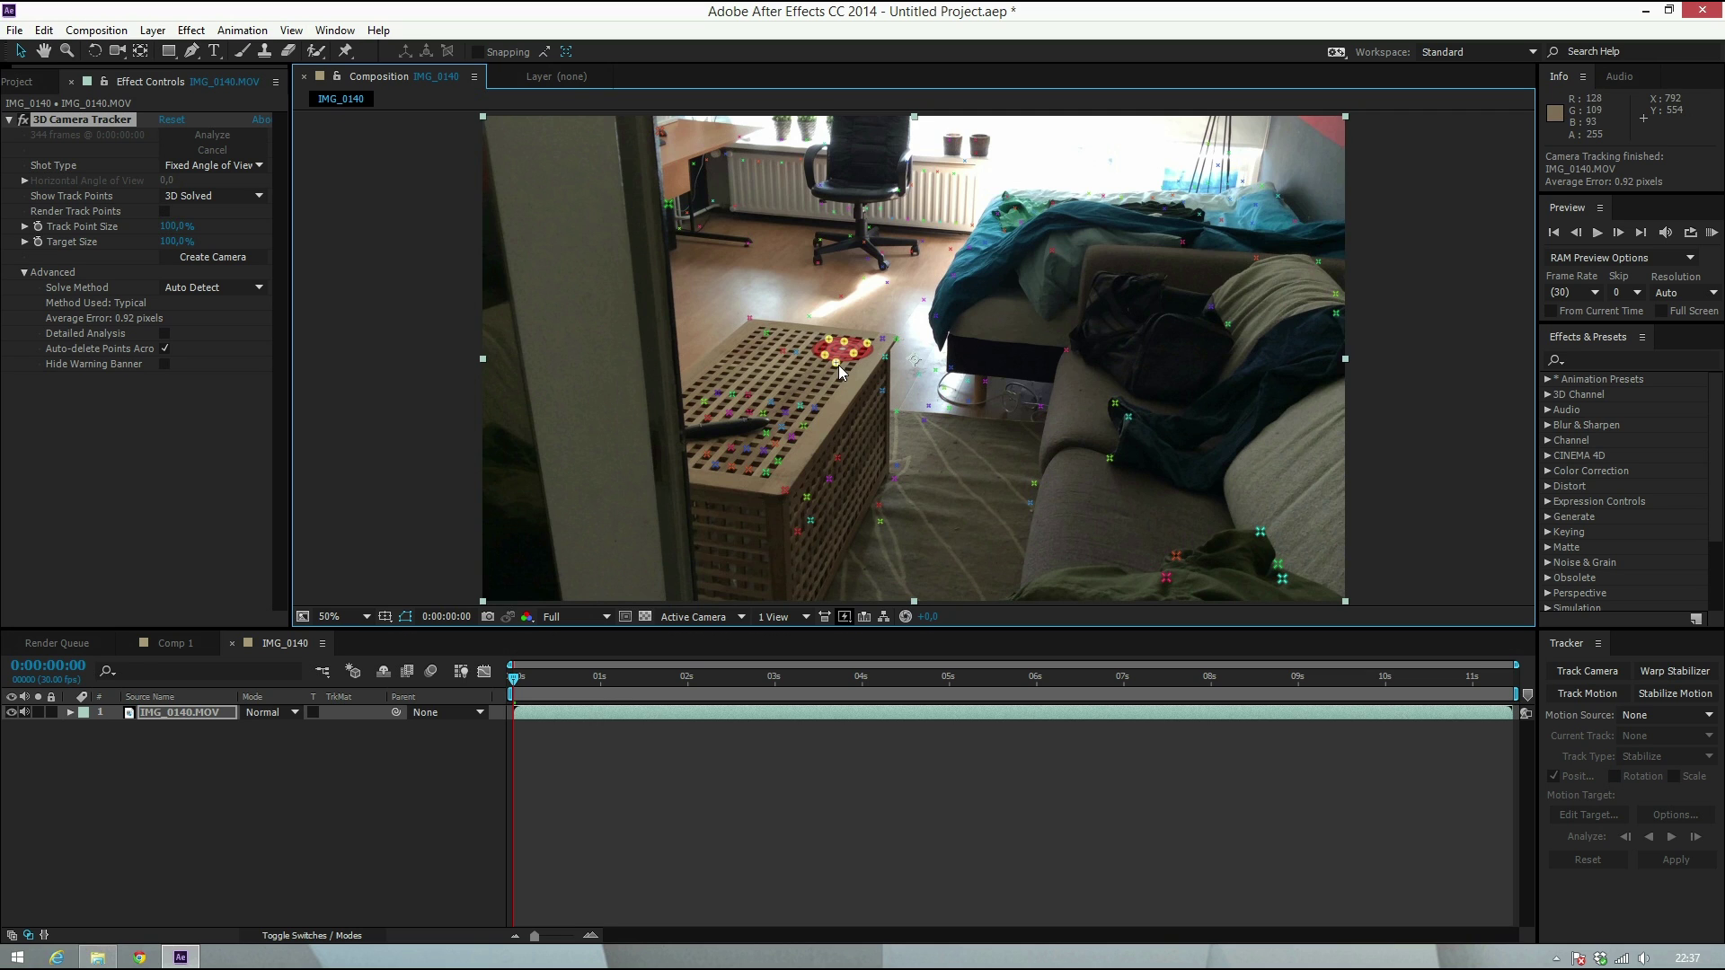
right_click(839, 363)
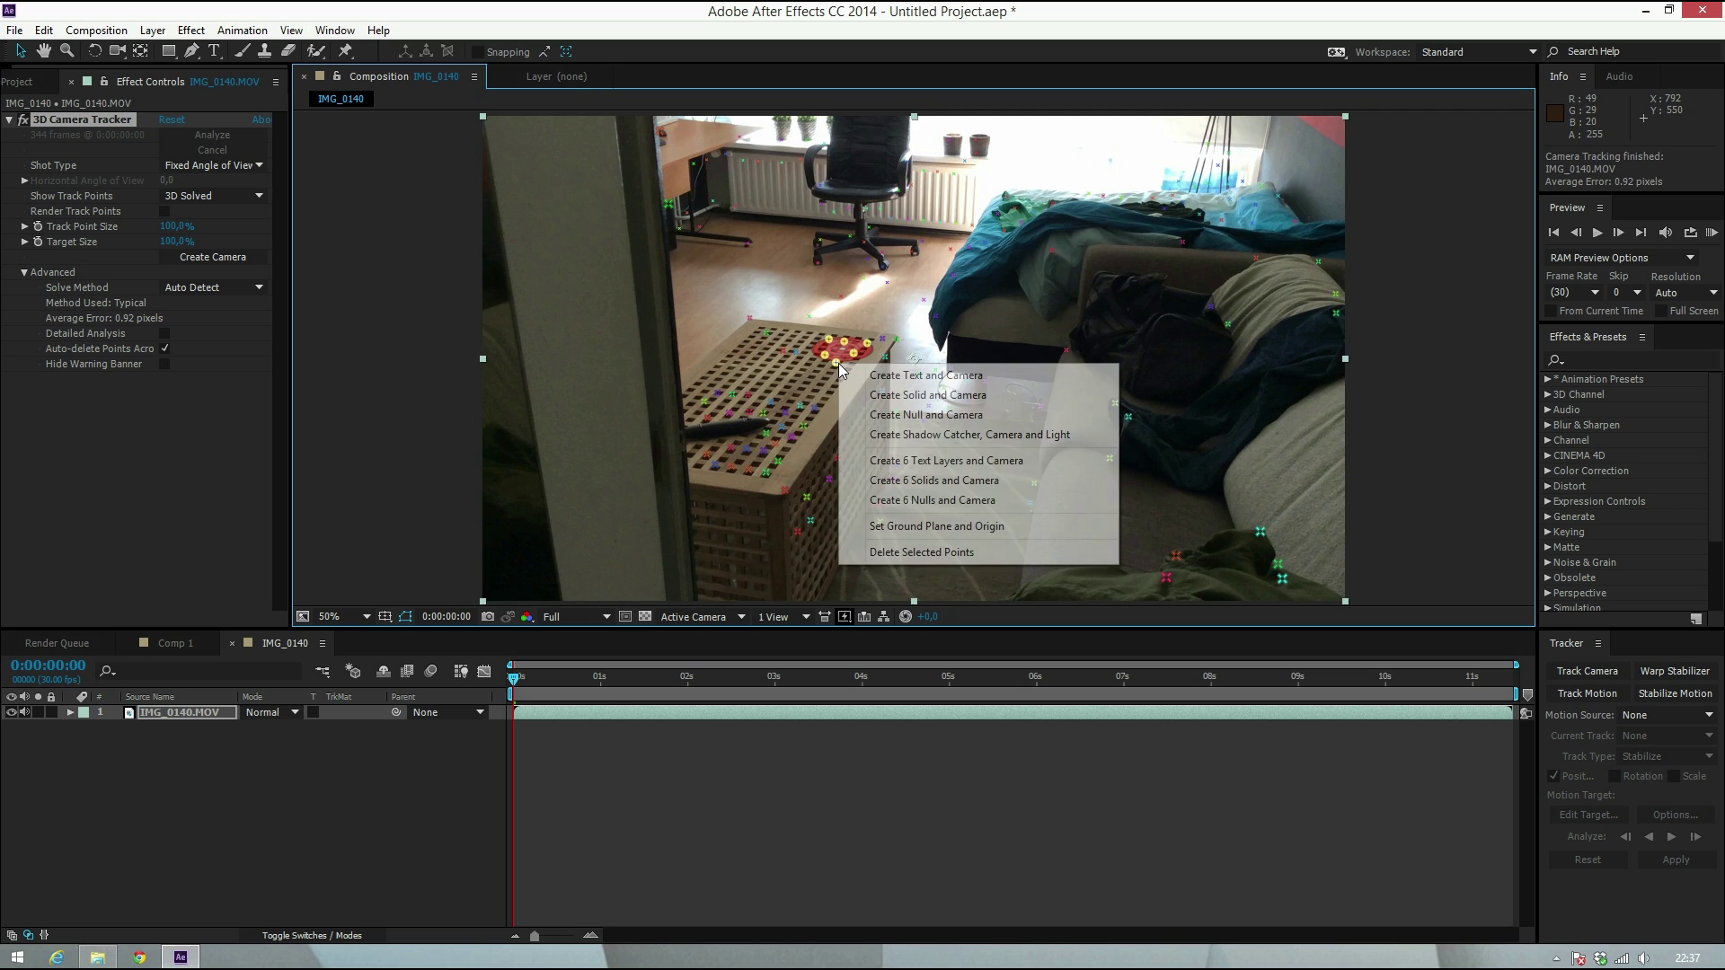
left_click(894, 404)
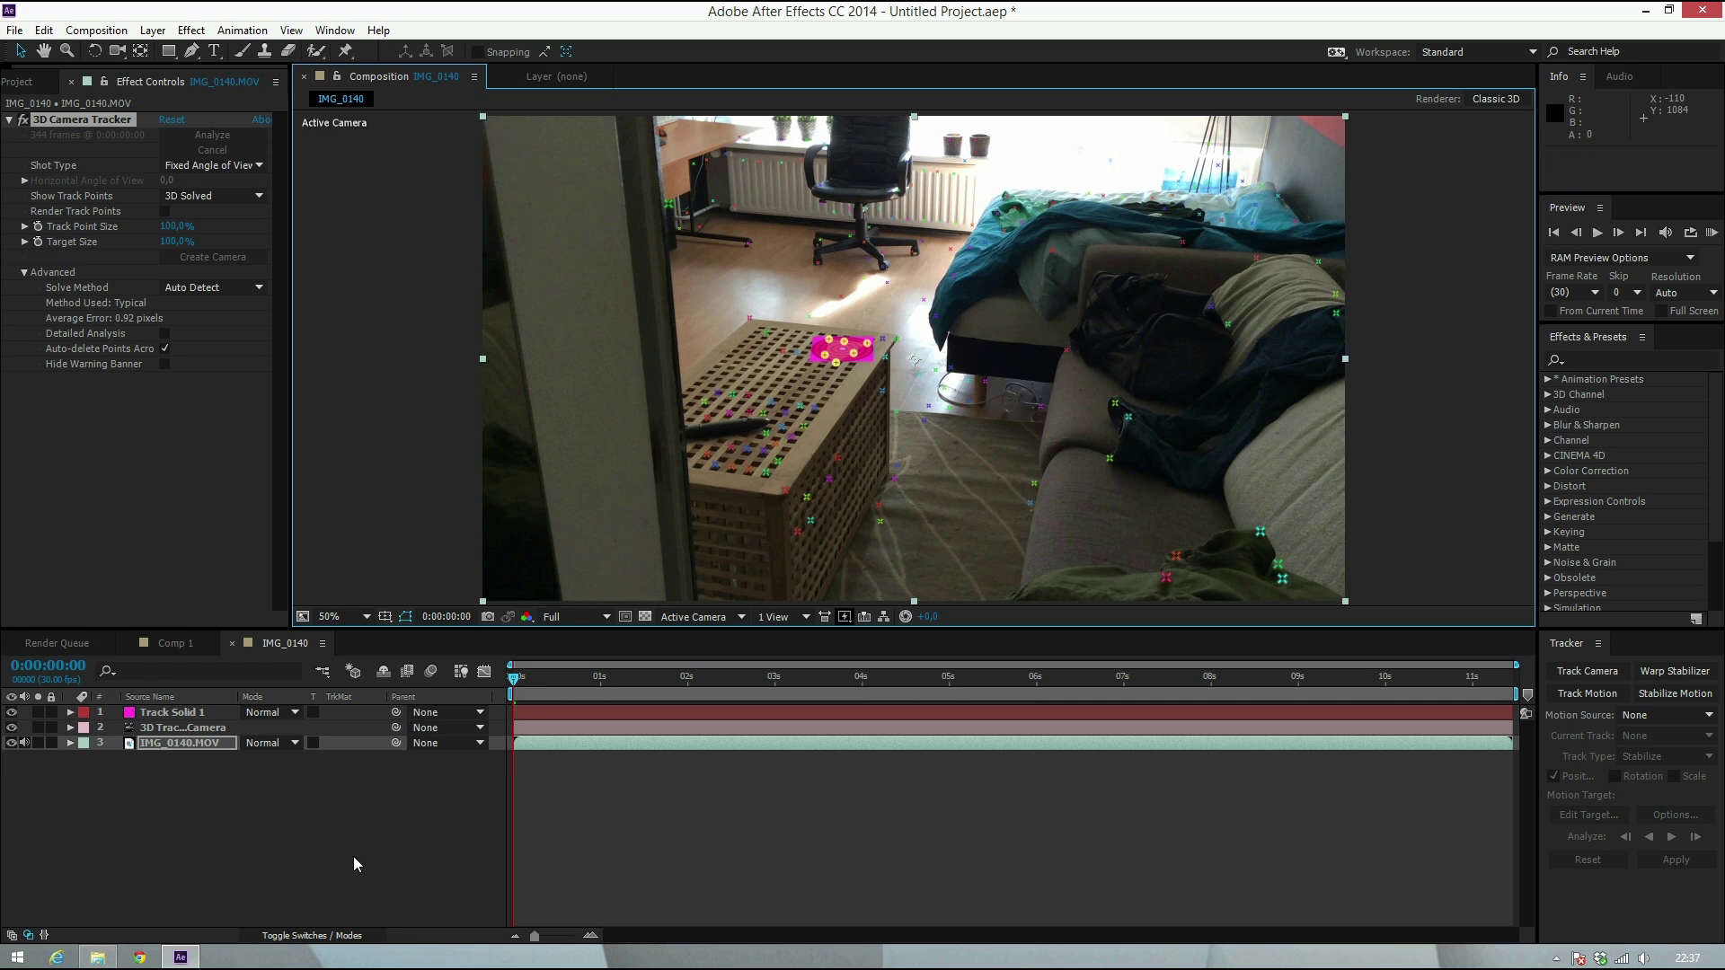
Scrub the timeline to confirm the magenta Track Solid 1 stays on the chest lid
mouse_move(519, 683)
left_mouse_down()
mouse_move(974, 693)
mouse_move(518, 702)
left_mouse_up()
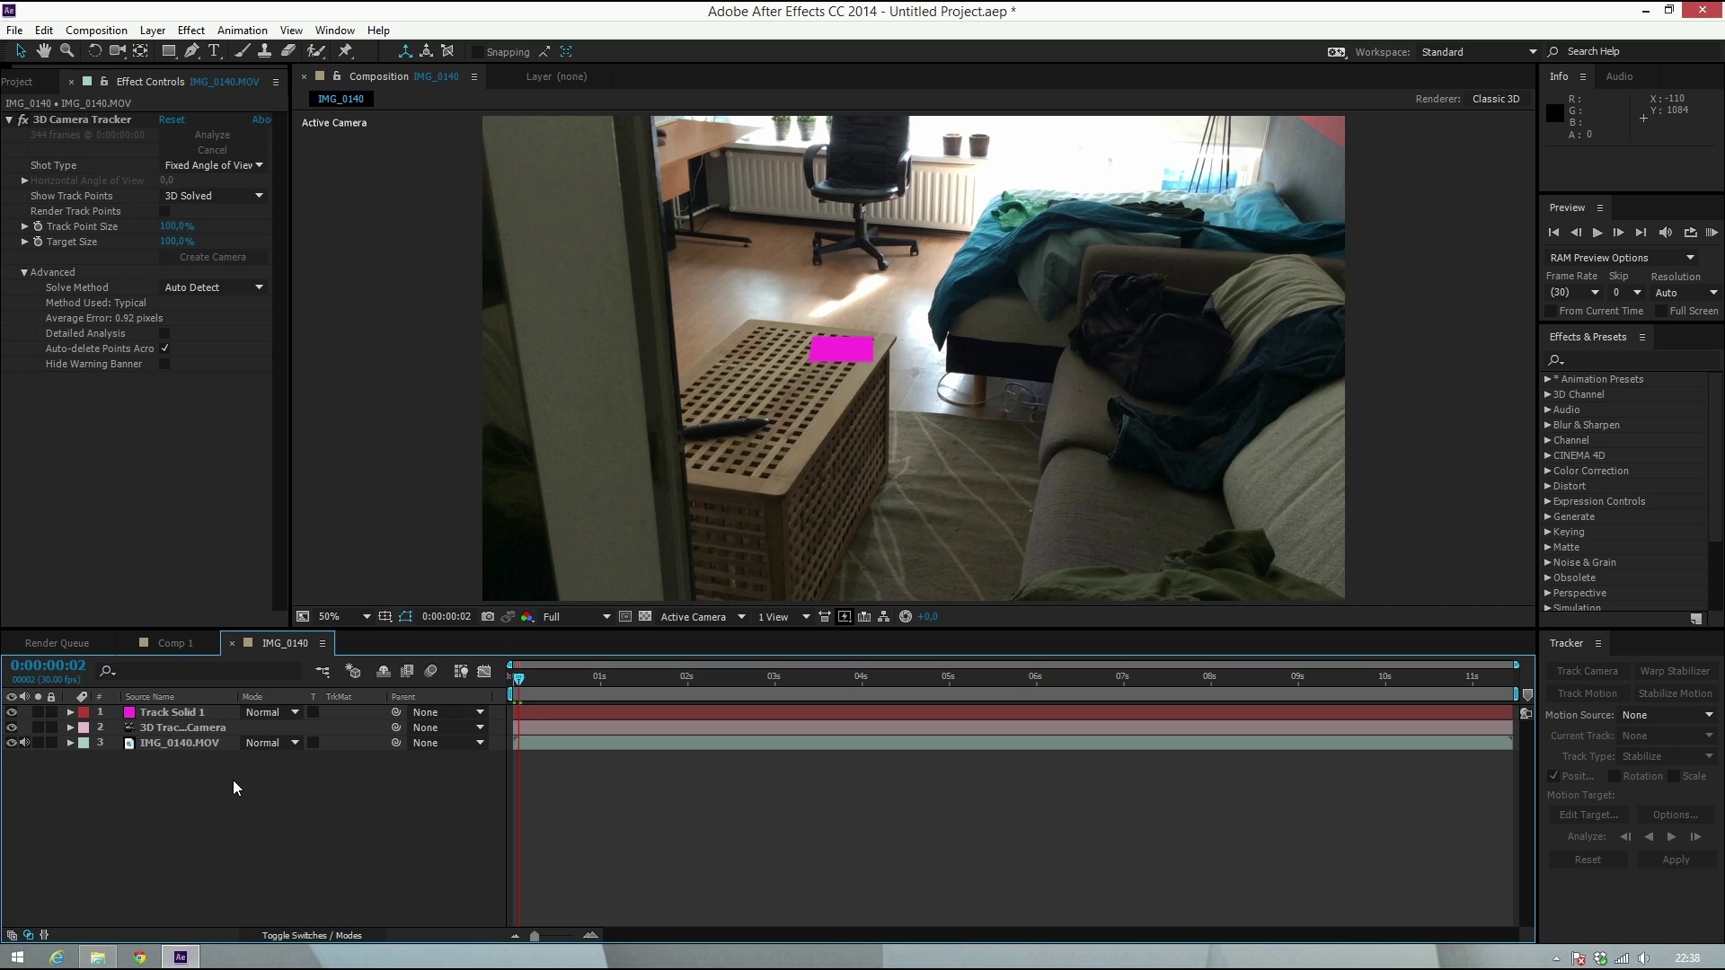
Export the scene as Cinema 4D file 'motiontracking tutorial' in the AE folder and launch Cinema 4D
left_click(199, 749)
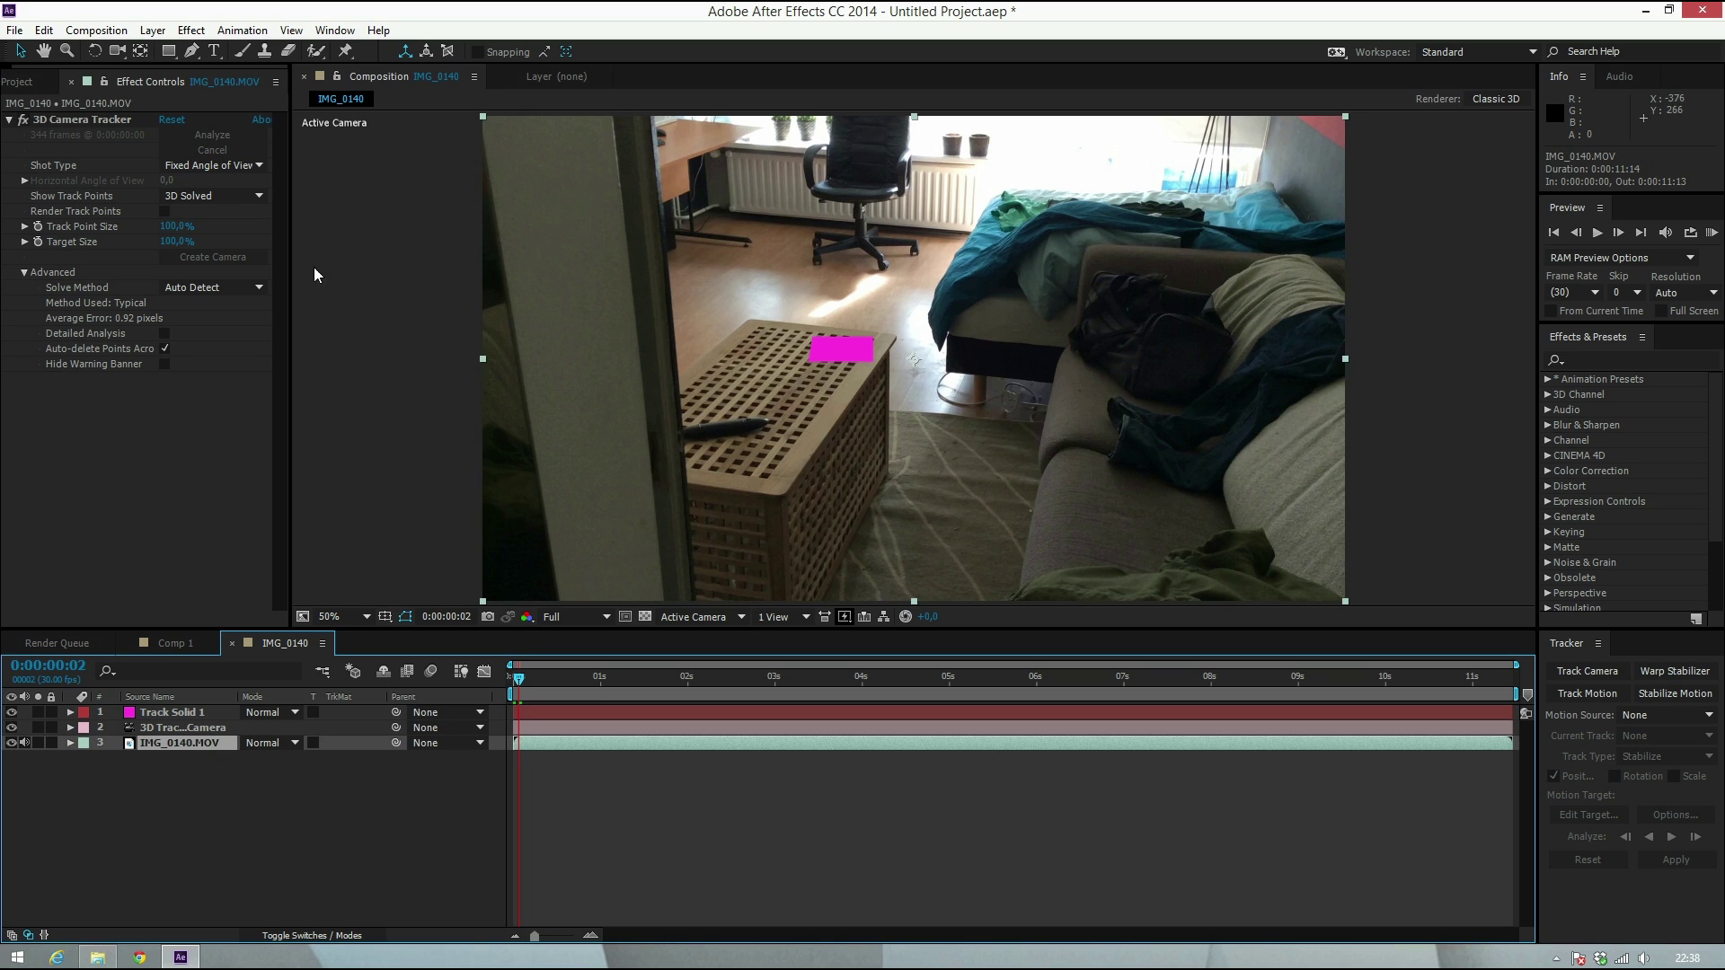
left_click(302, 847)
left_click(96, 31)
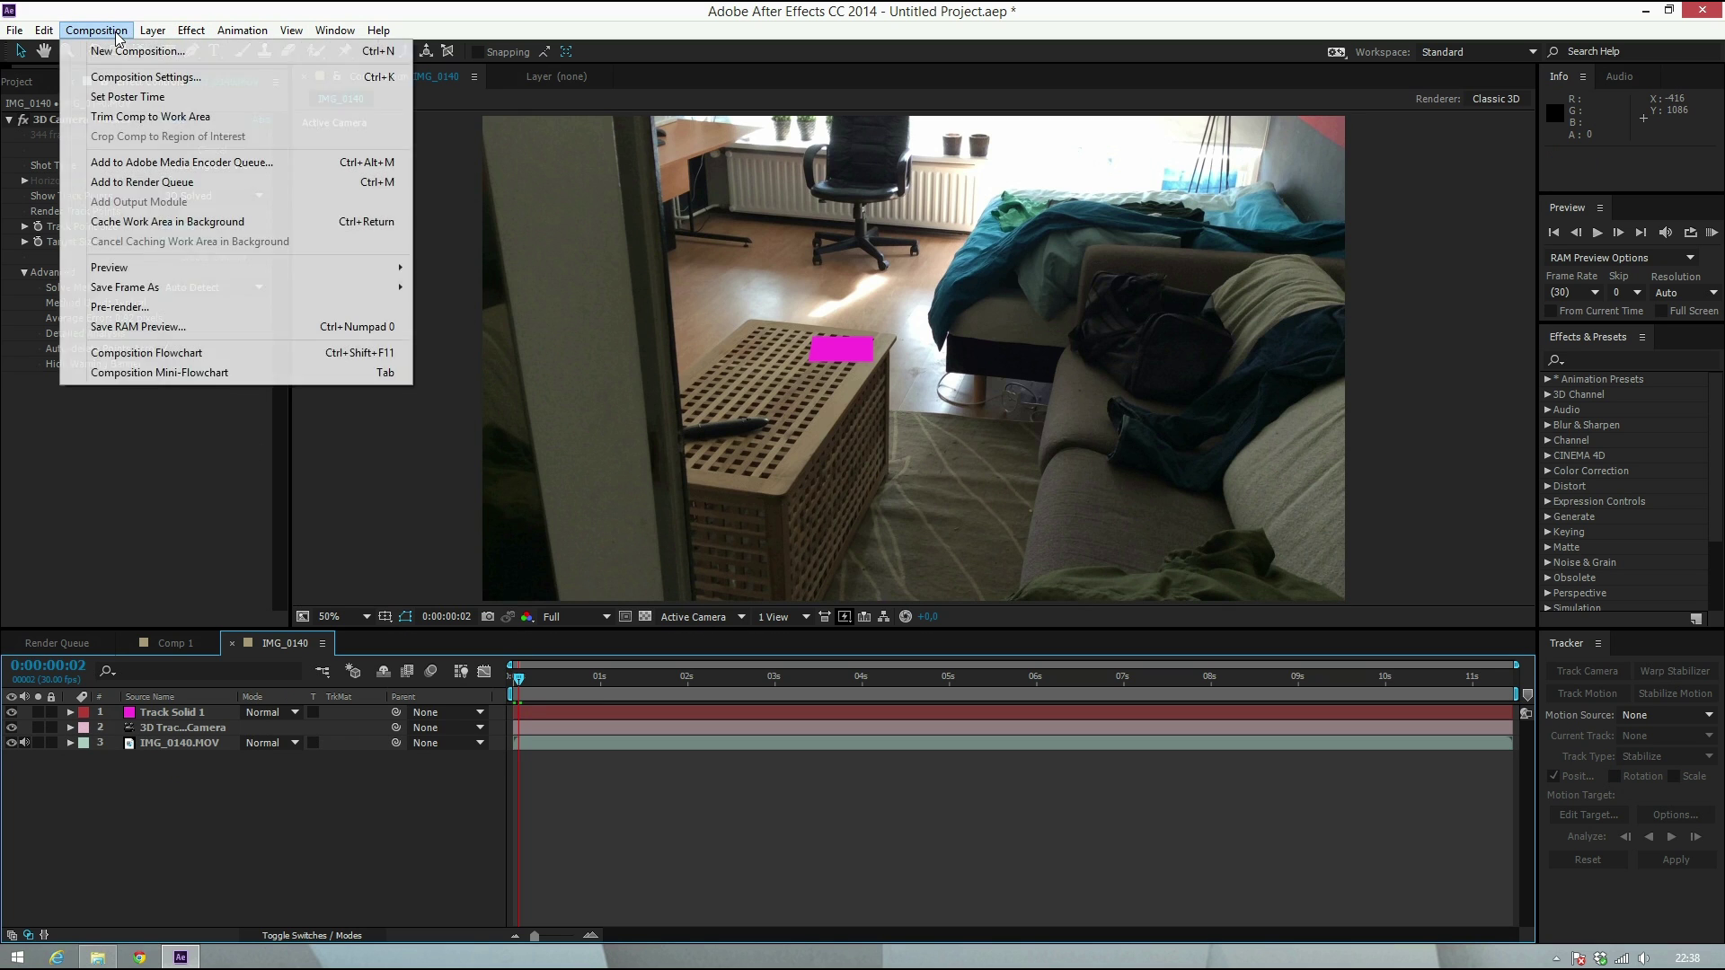
mouse_move(13, 35)
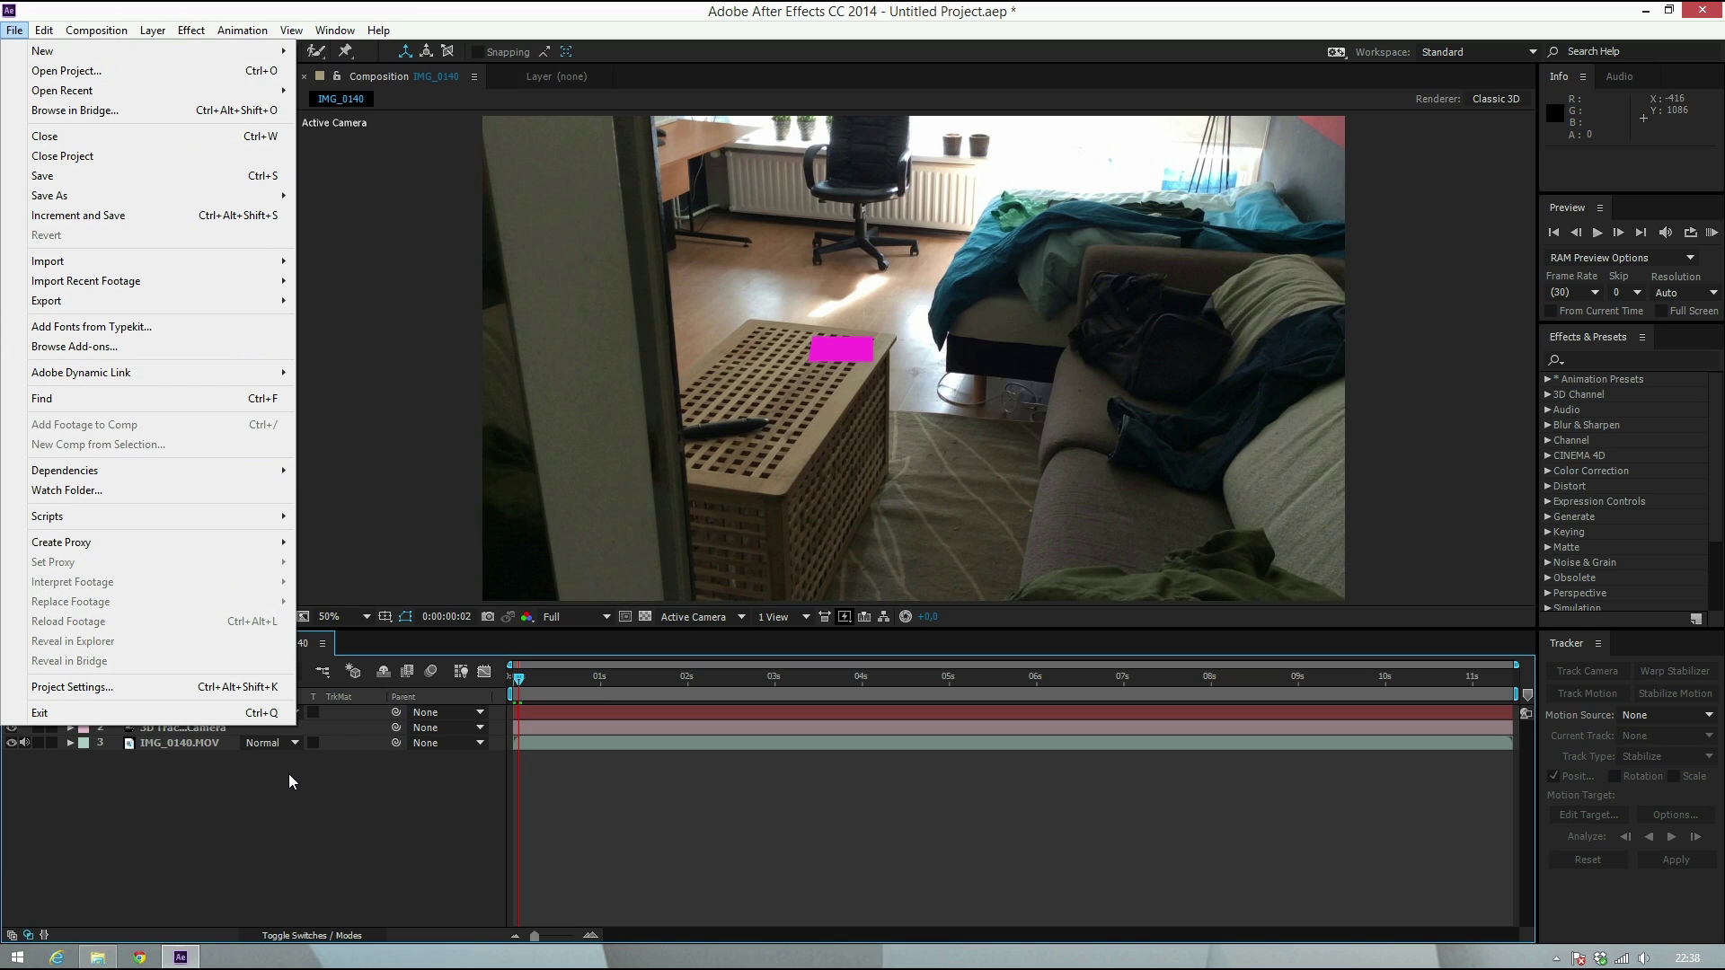
mouse_move(265, 302)
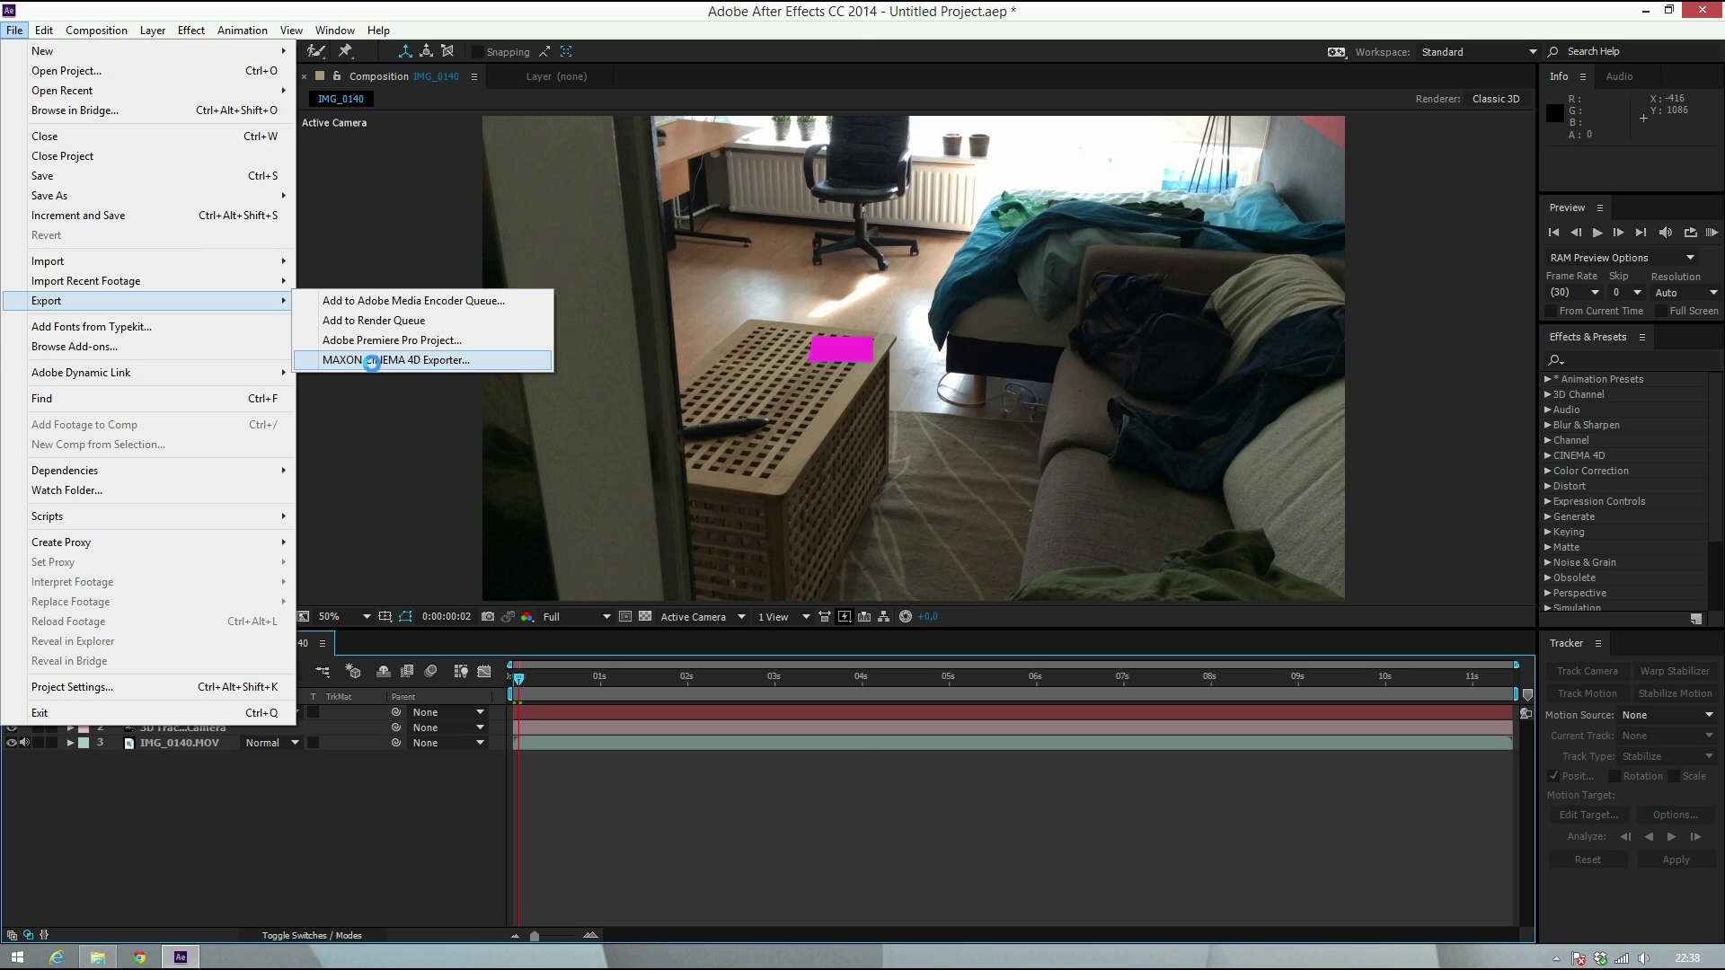
left_click(373, 361)
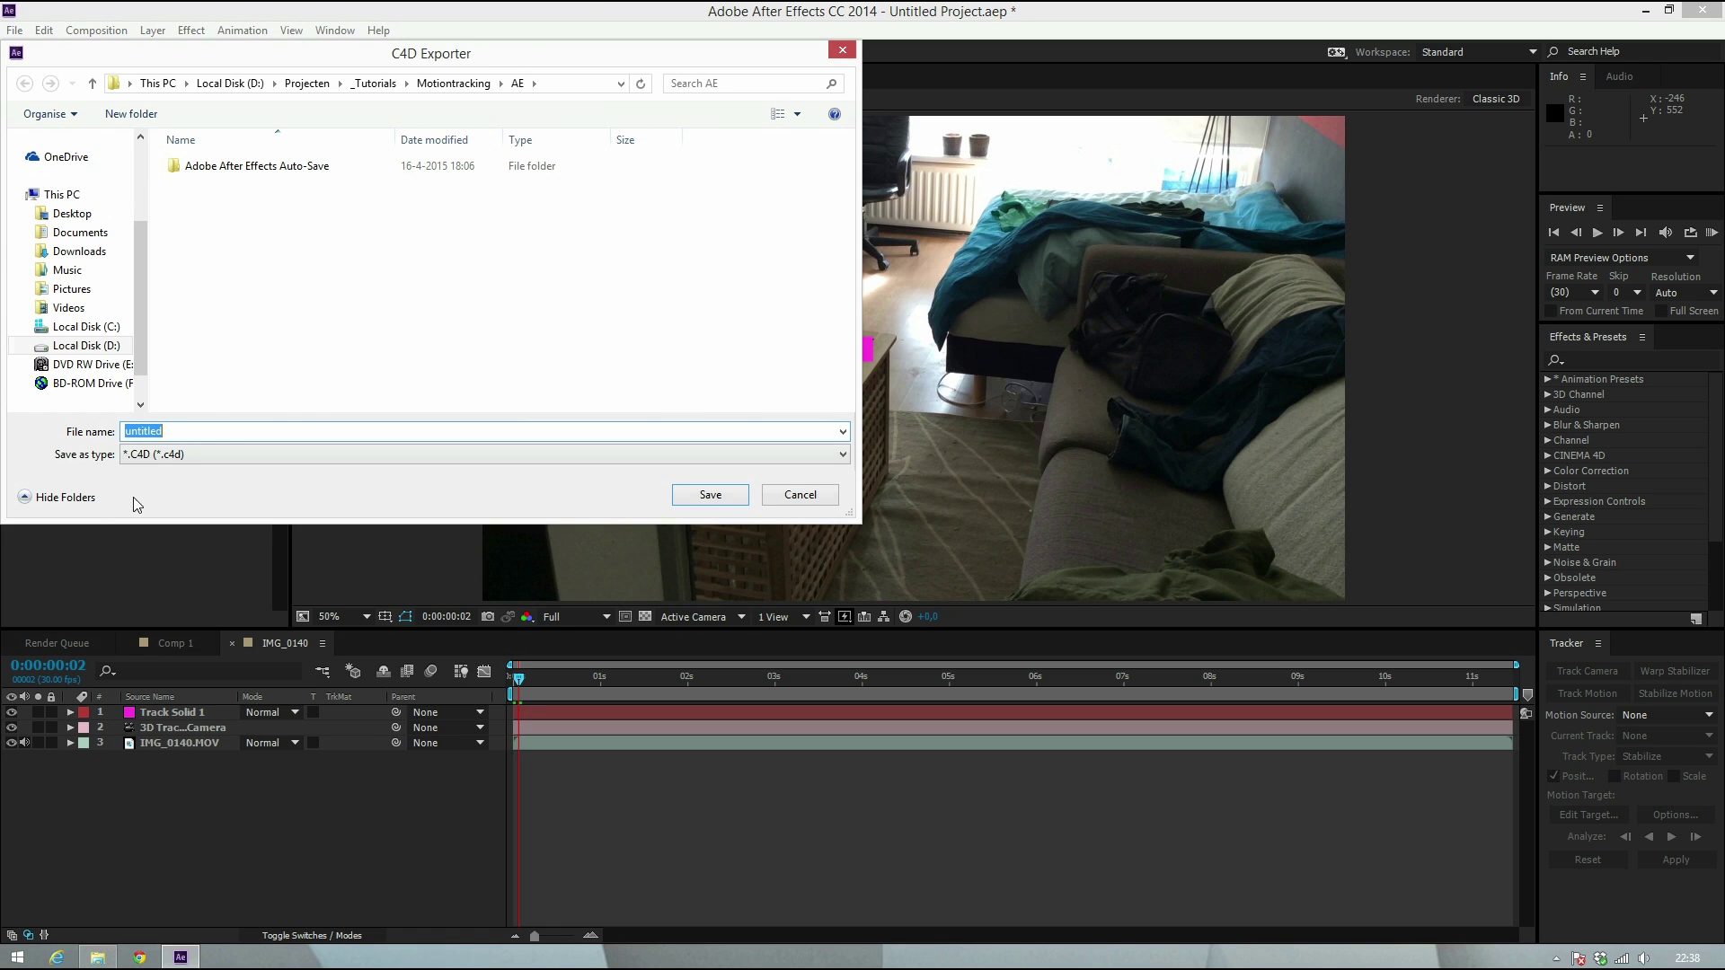
left_click_drag(382, 69, 721, 232)
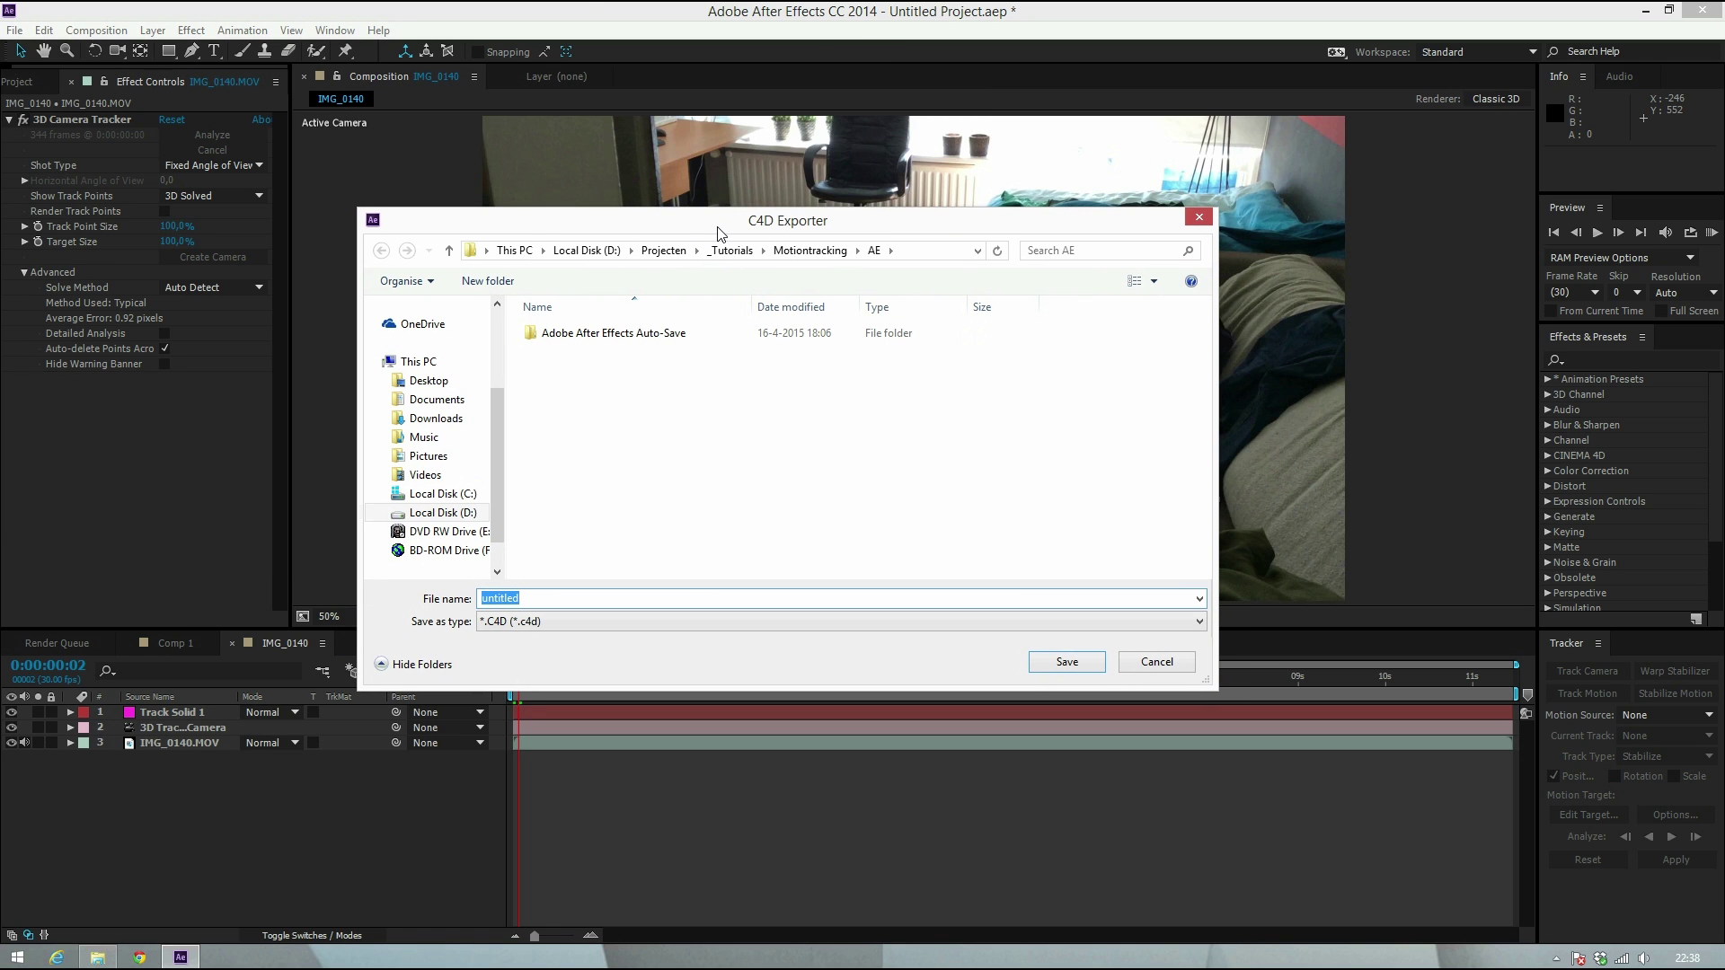
type("motion")
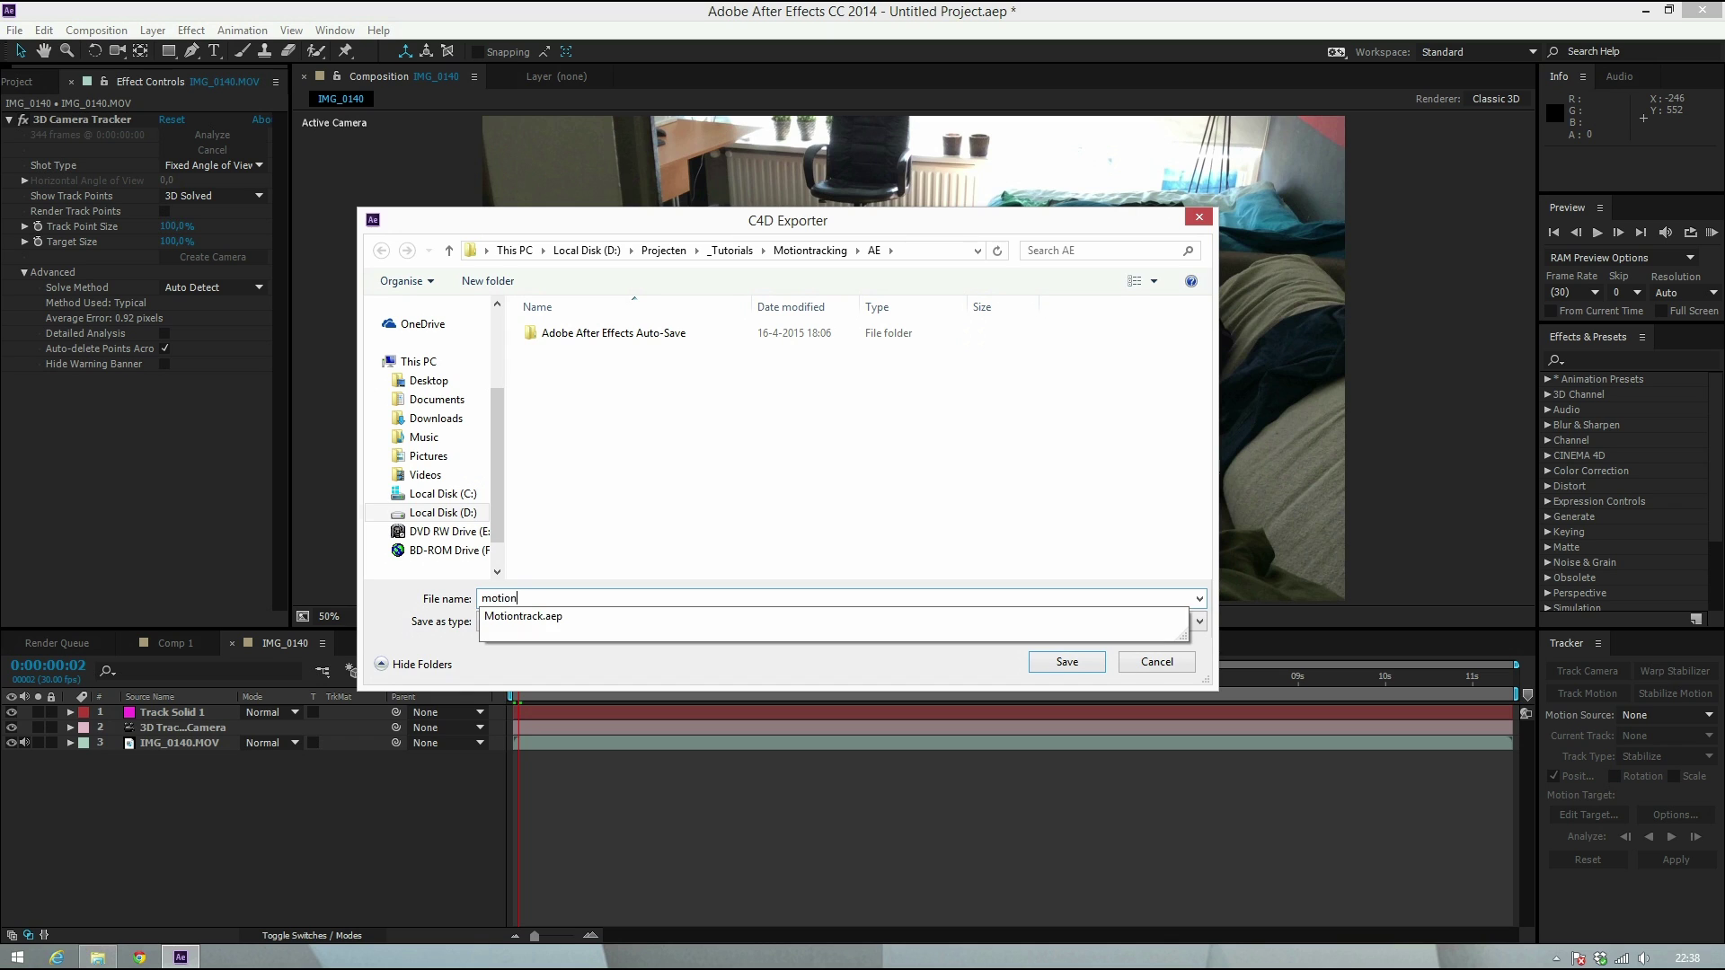
type("tracking ")
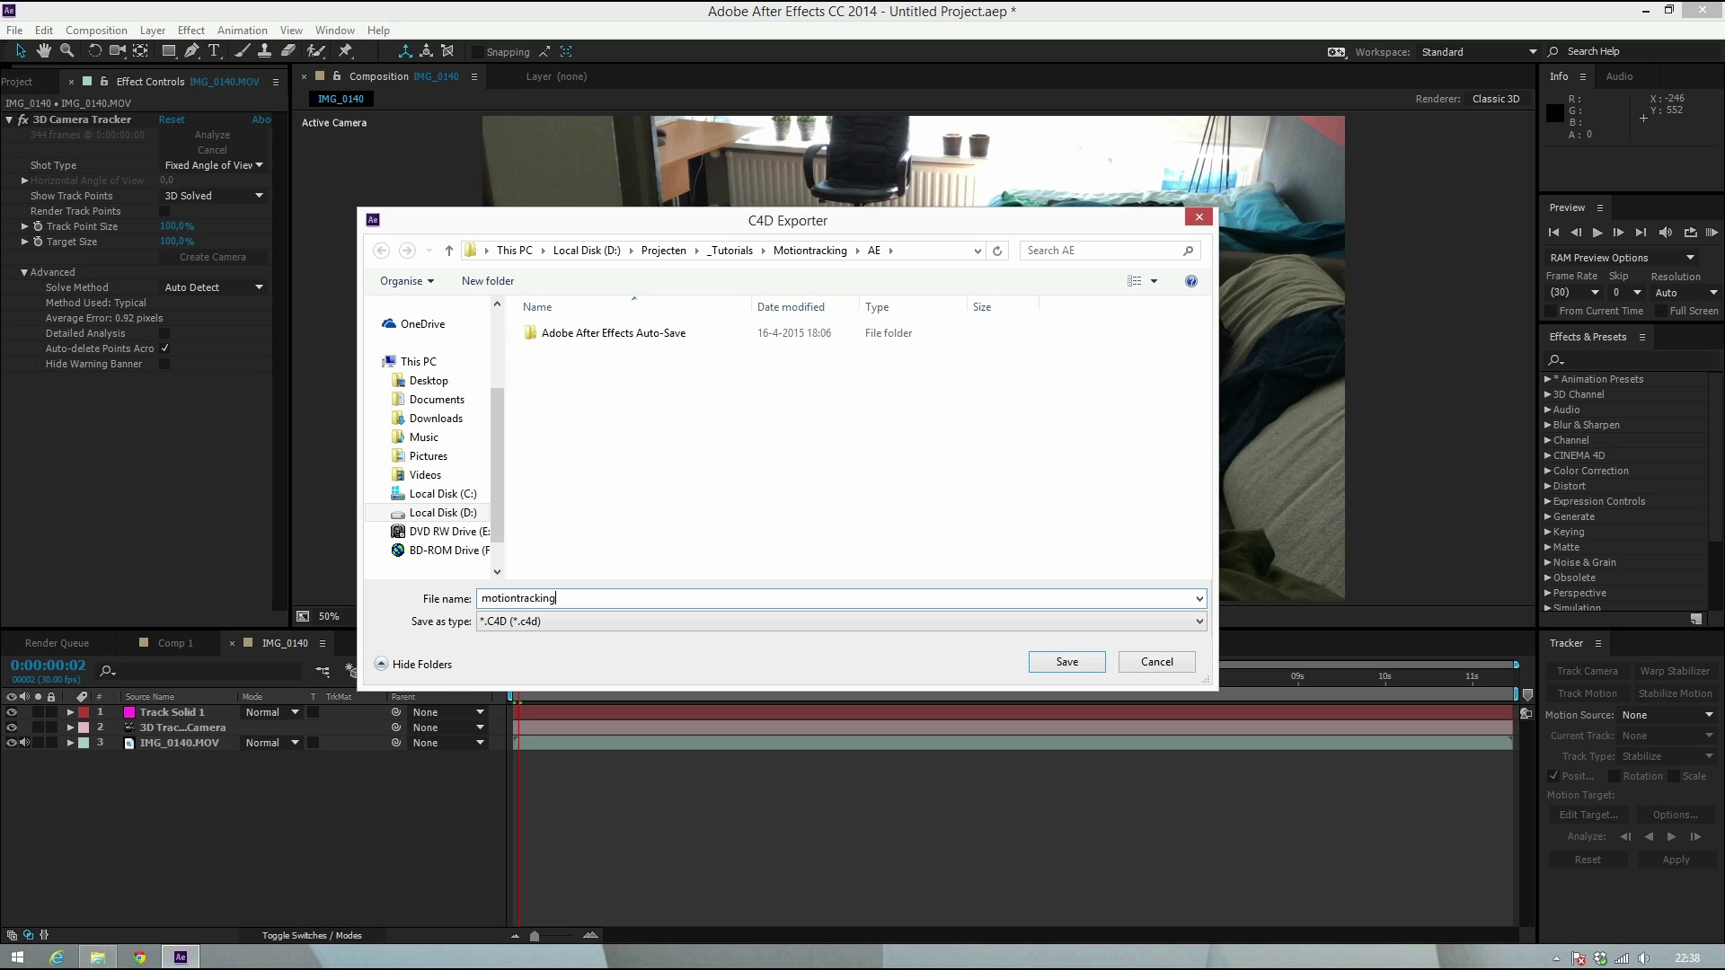
type("tutorial")
key("Return")
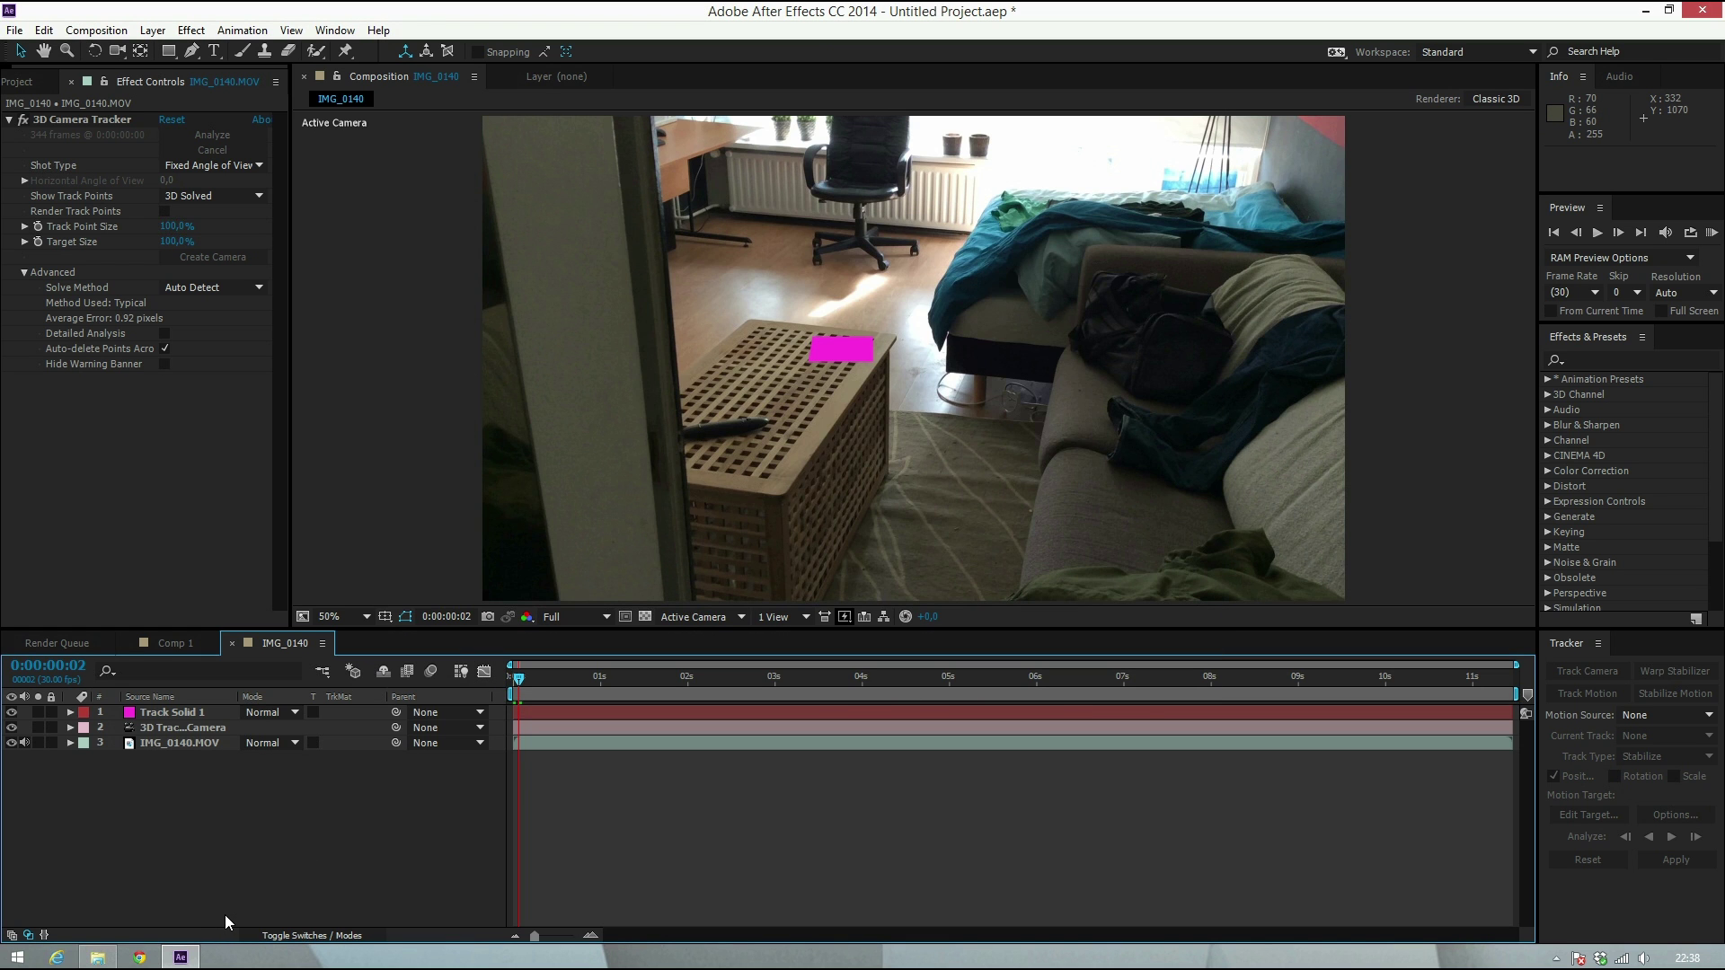
key("super")
left_click(851, 816)
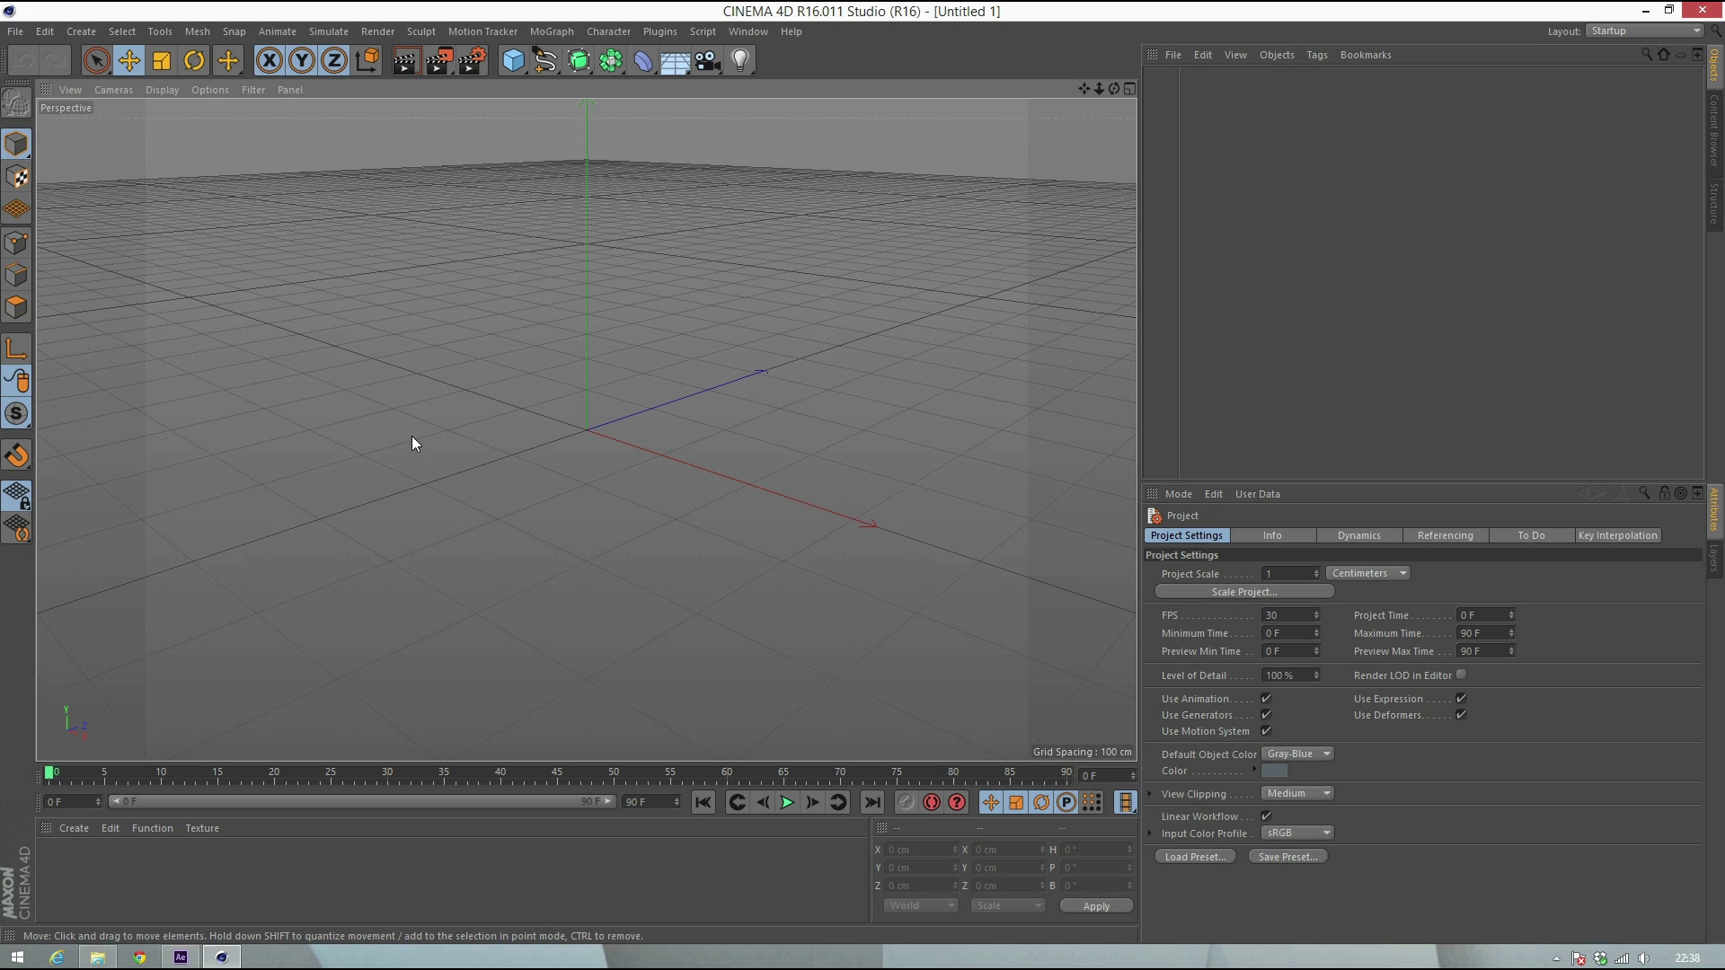
Open motiontracking tutorial.c4d from the Motiontracking\AE folder in Cinema 4D R16
left_click(15, 31)
left_click(36, 64)
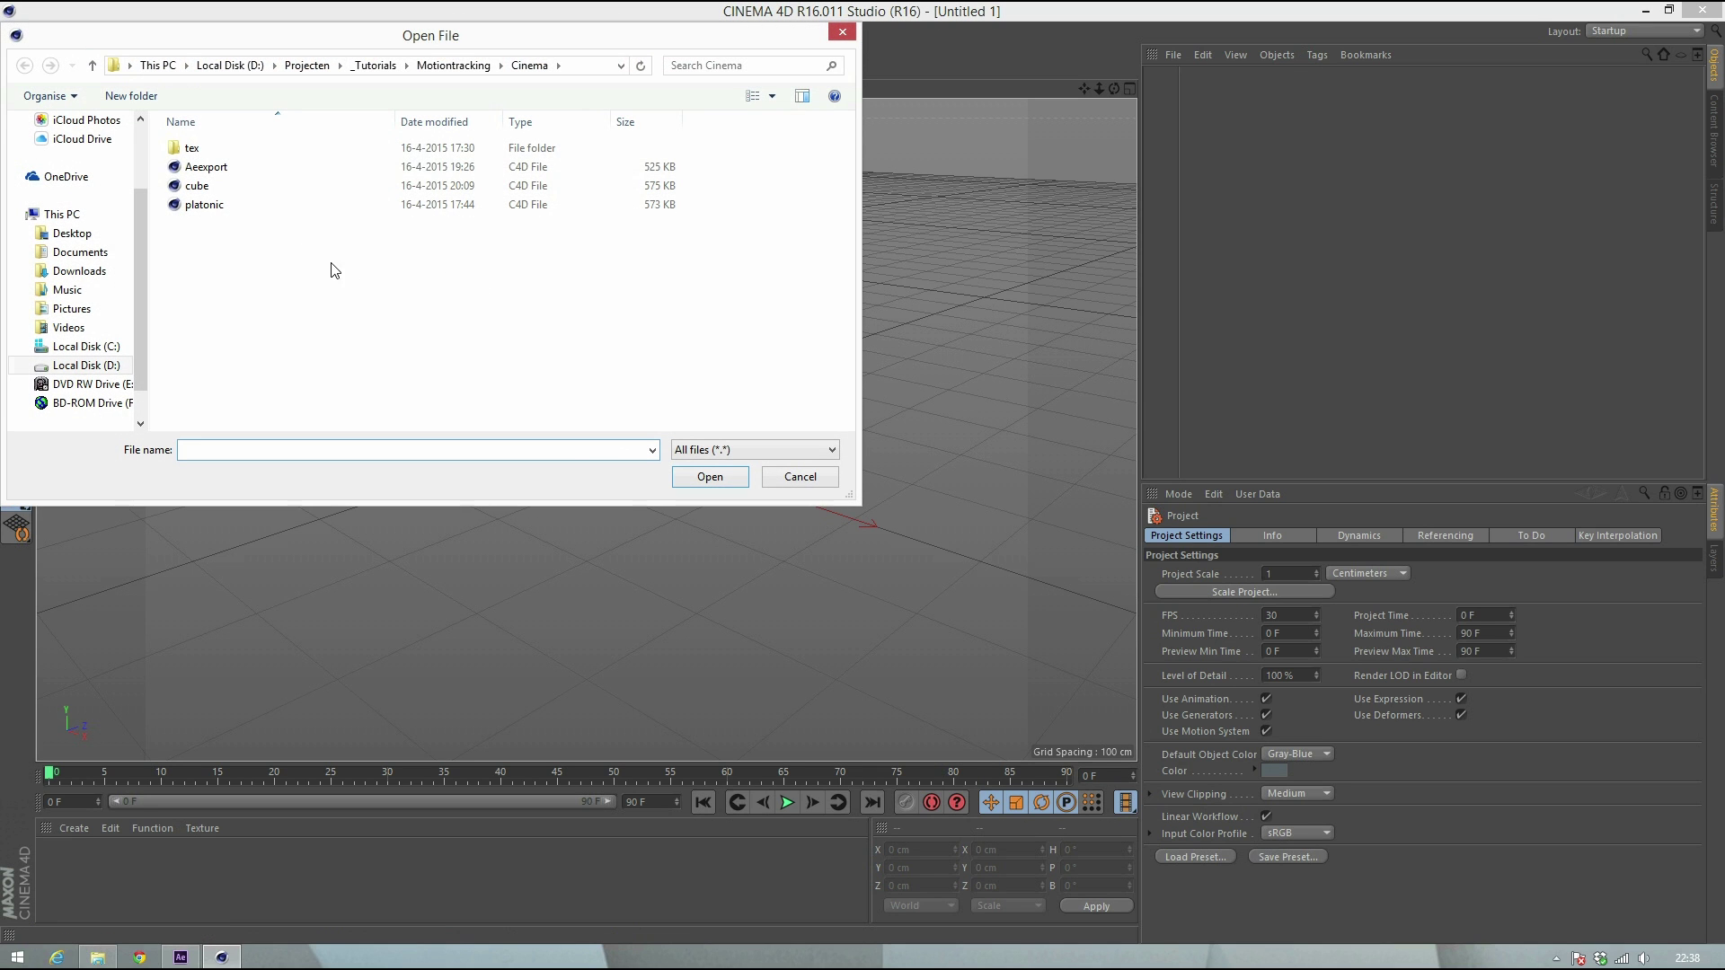
left_click(260, 169)
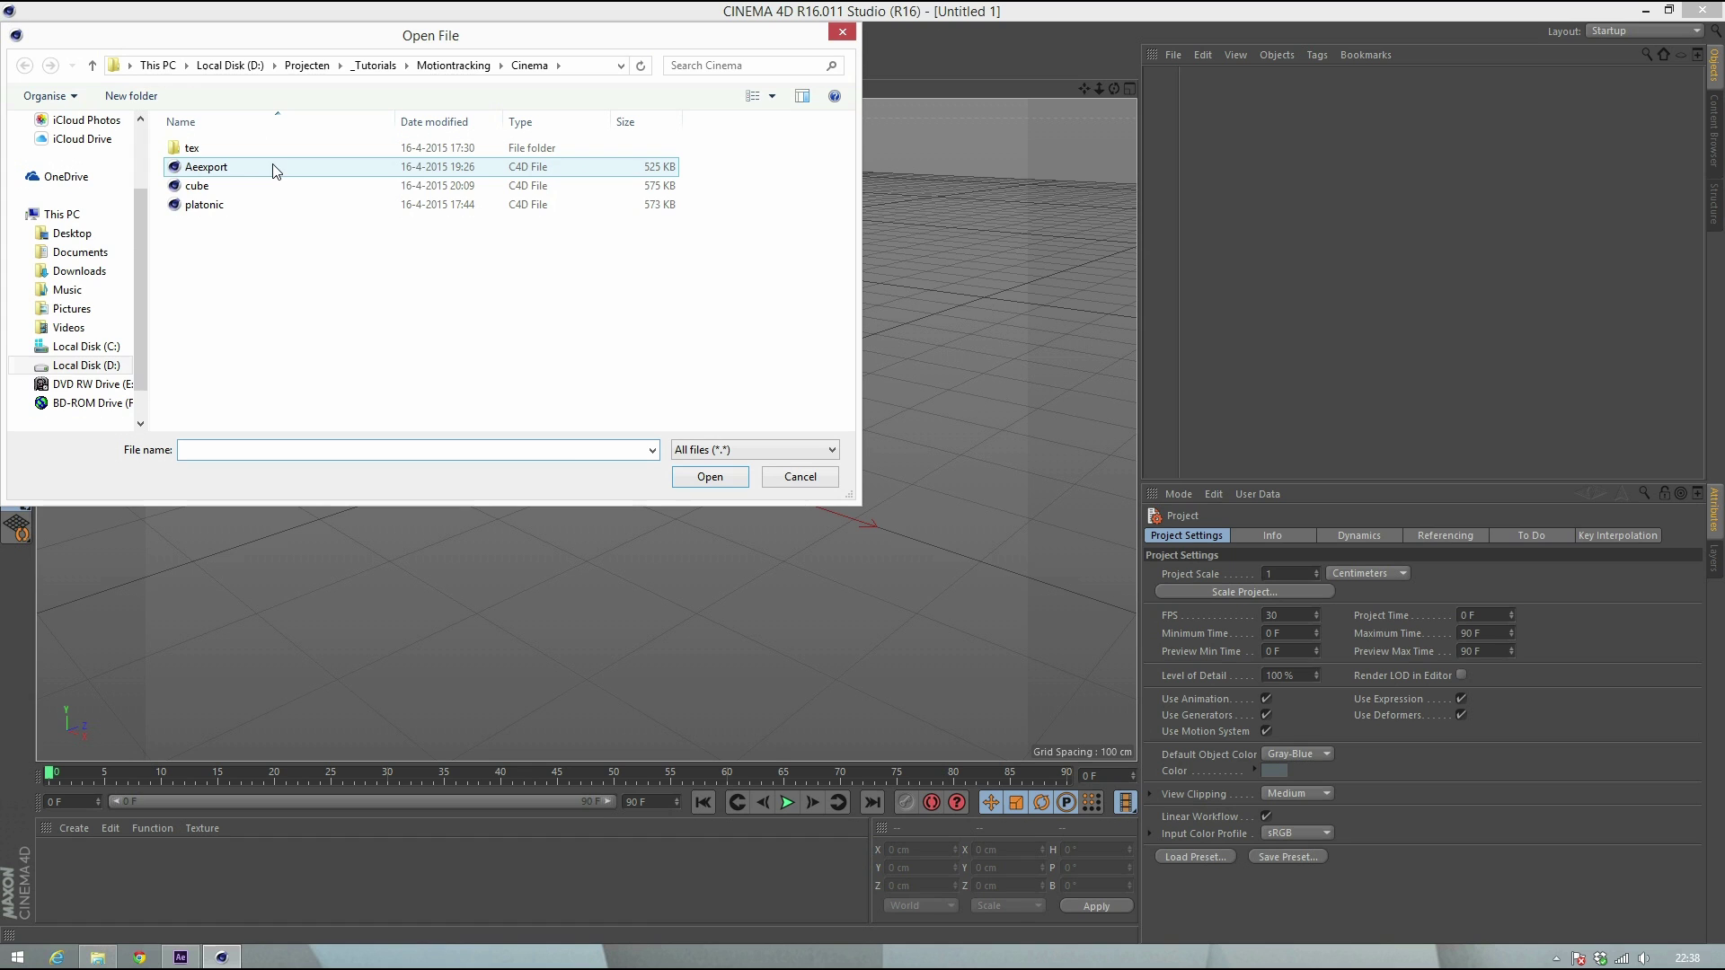
left_click(454, 65)
double_click(224, 155)
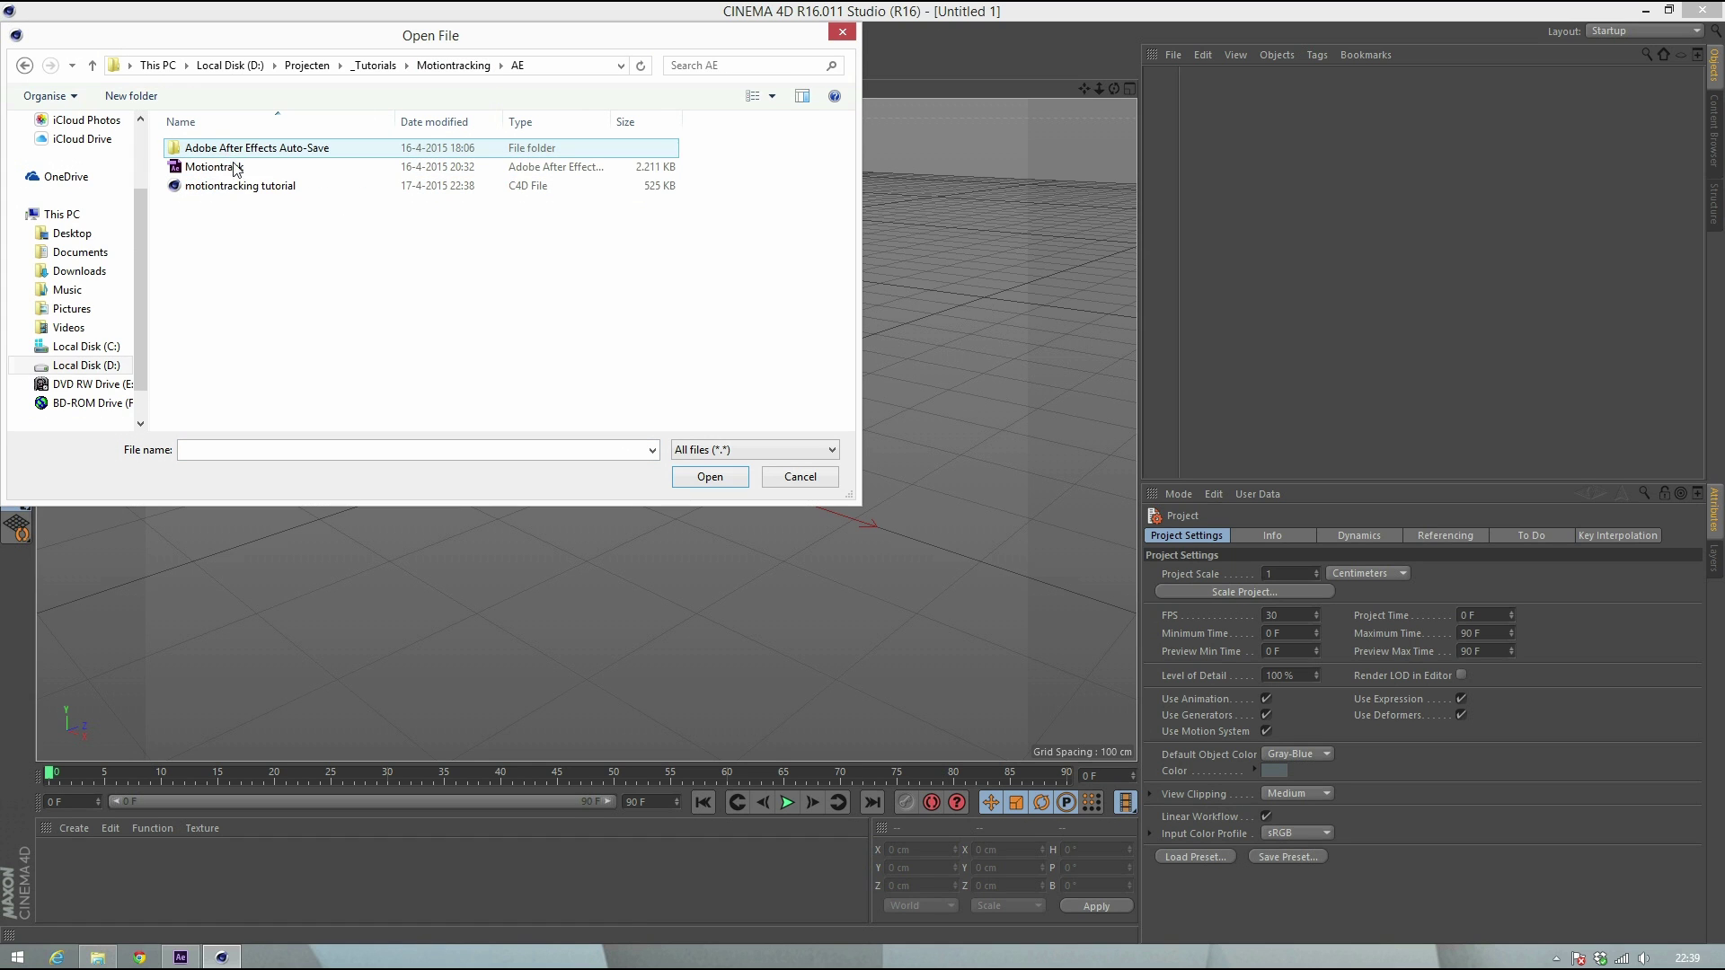
left_click(235, 186)
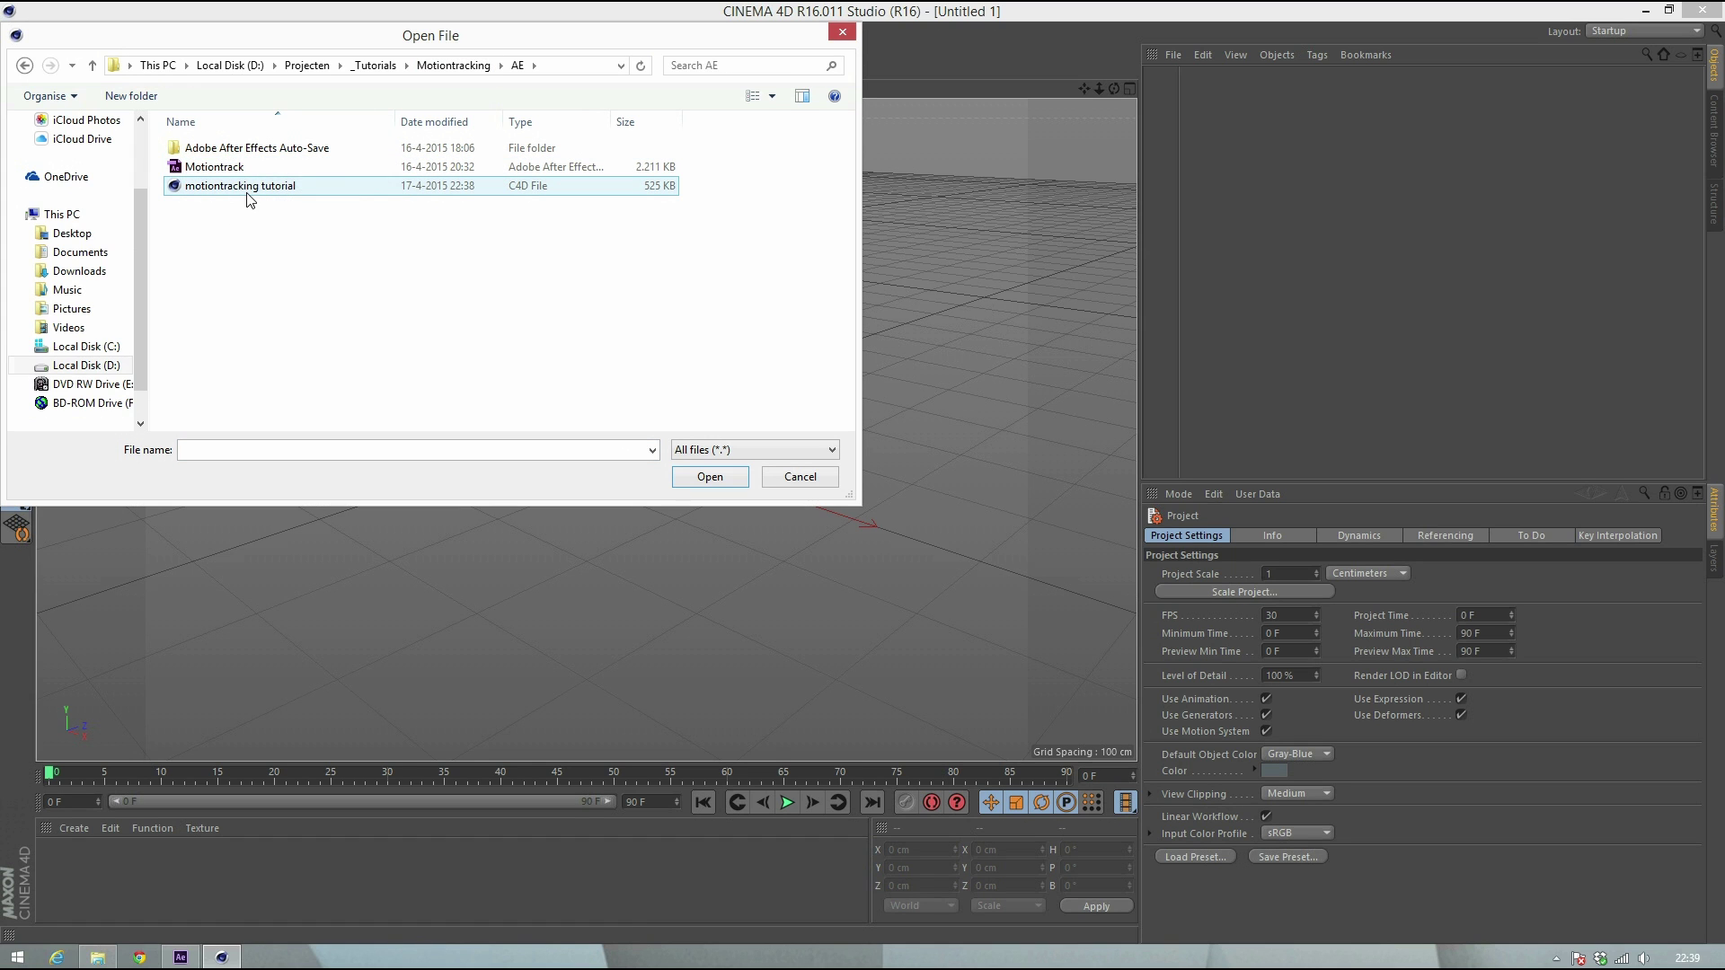
double_click(320, 182)
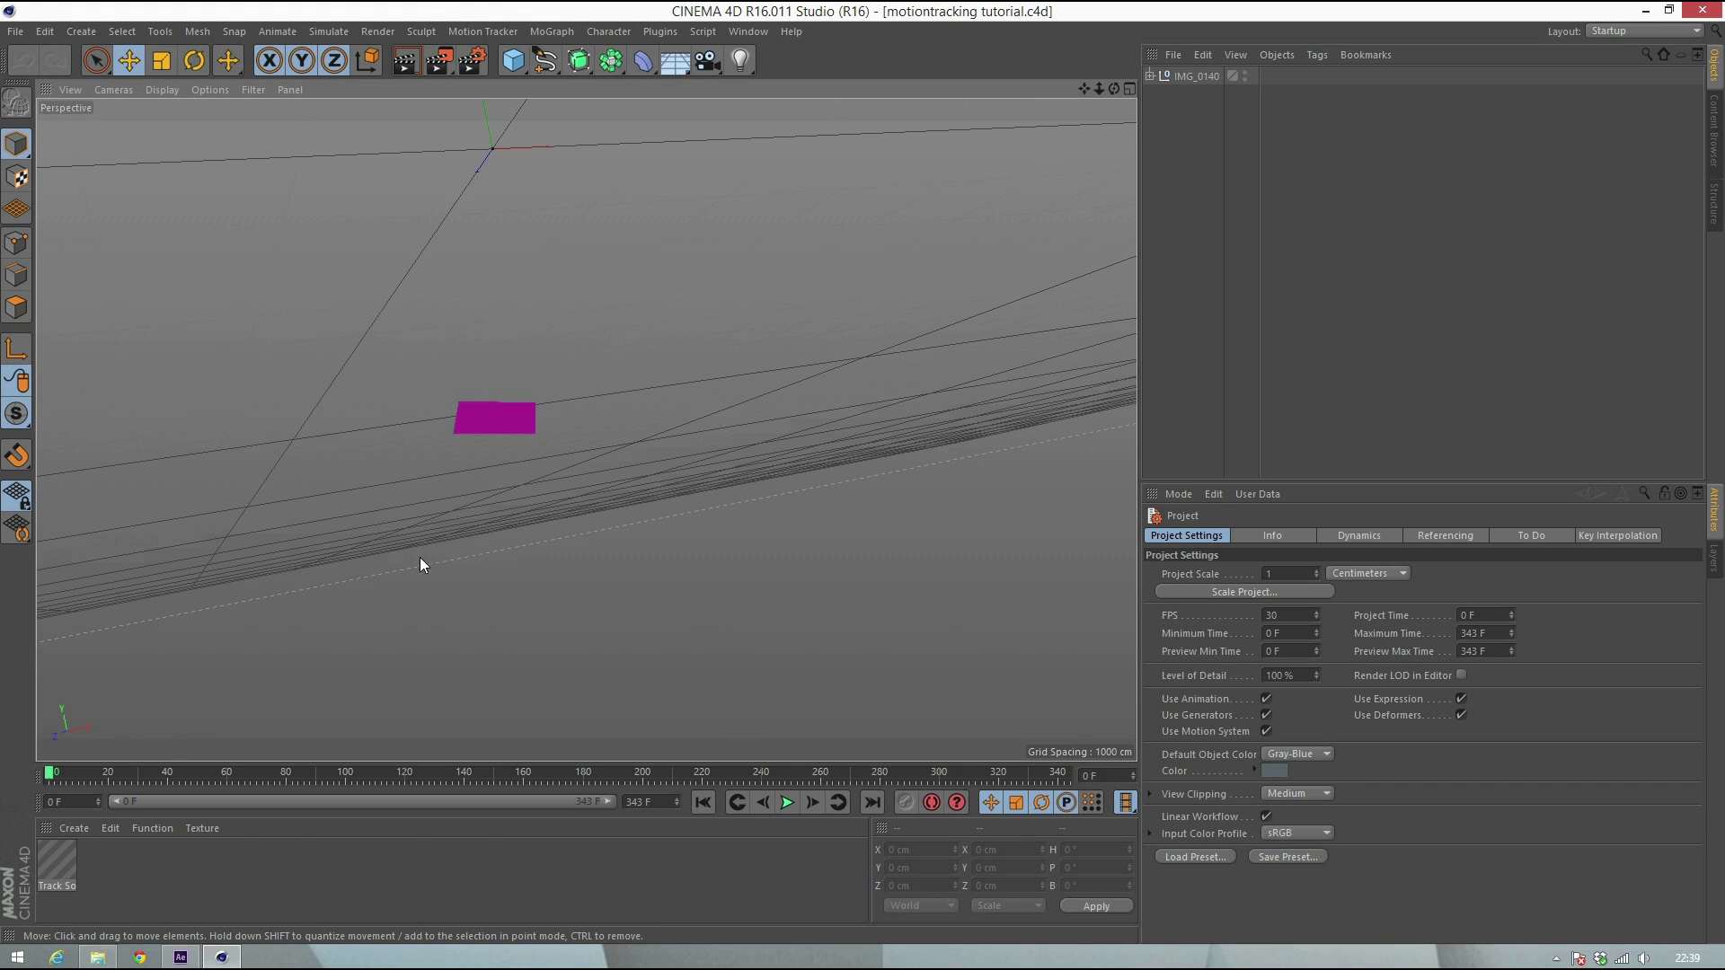
left_click(787, 803)
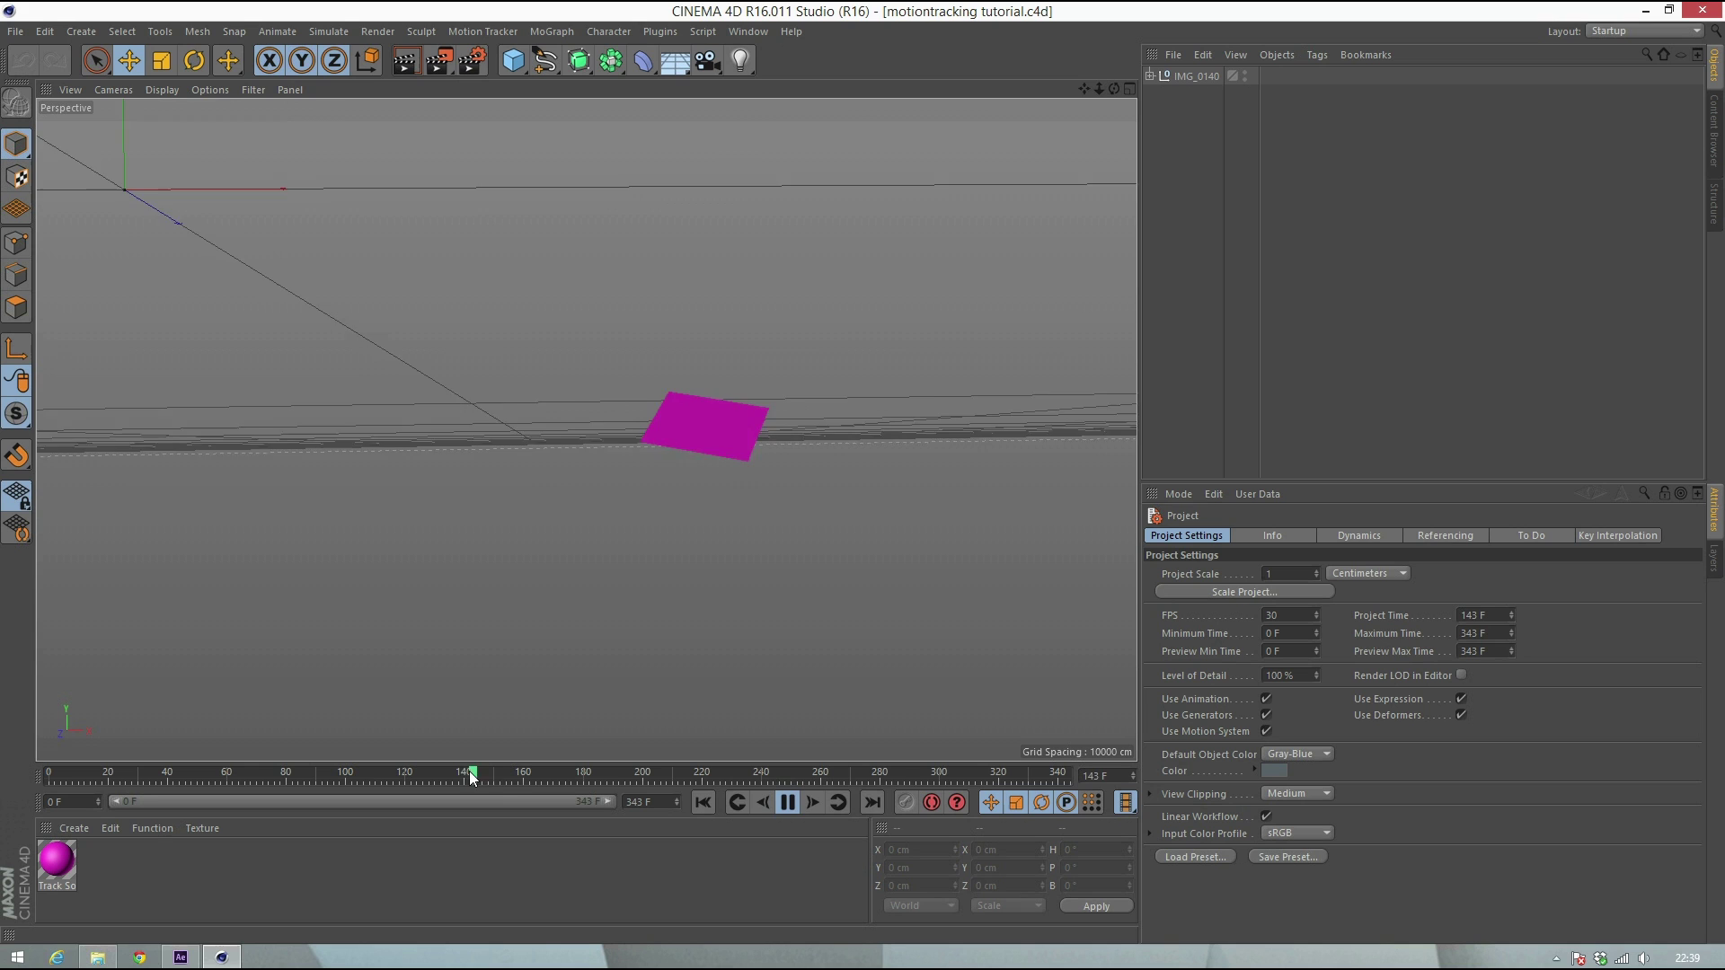
key("F8")
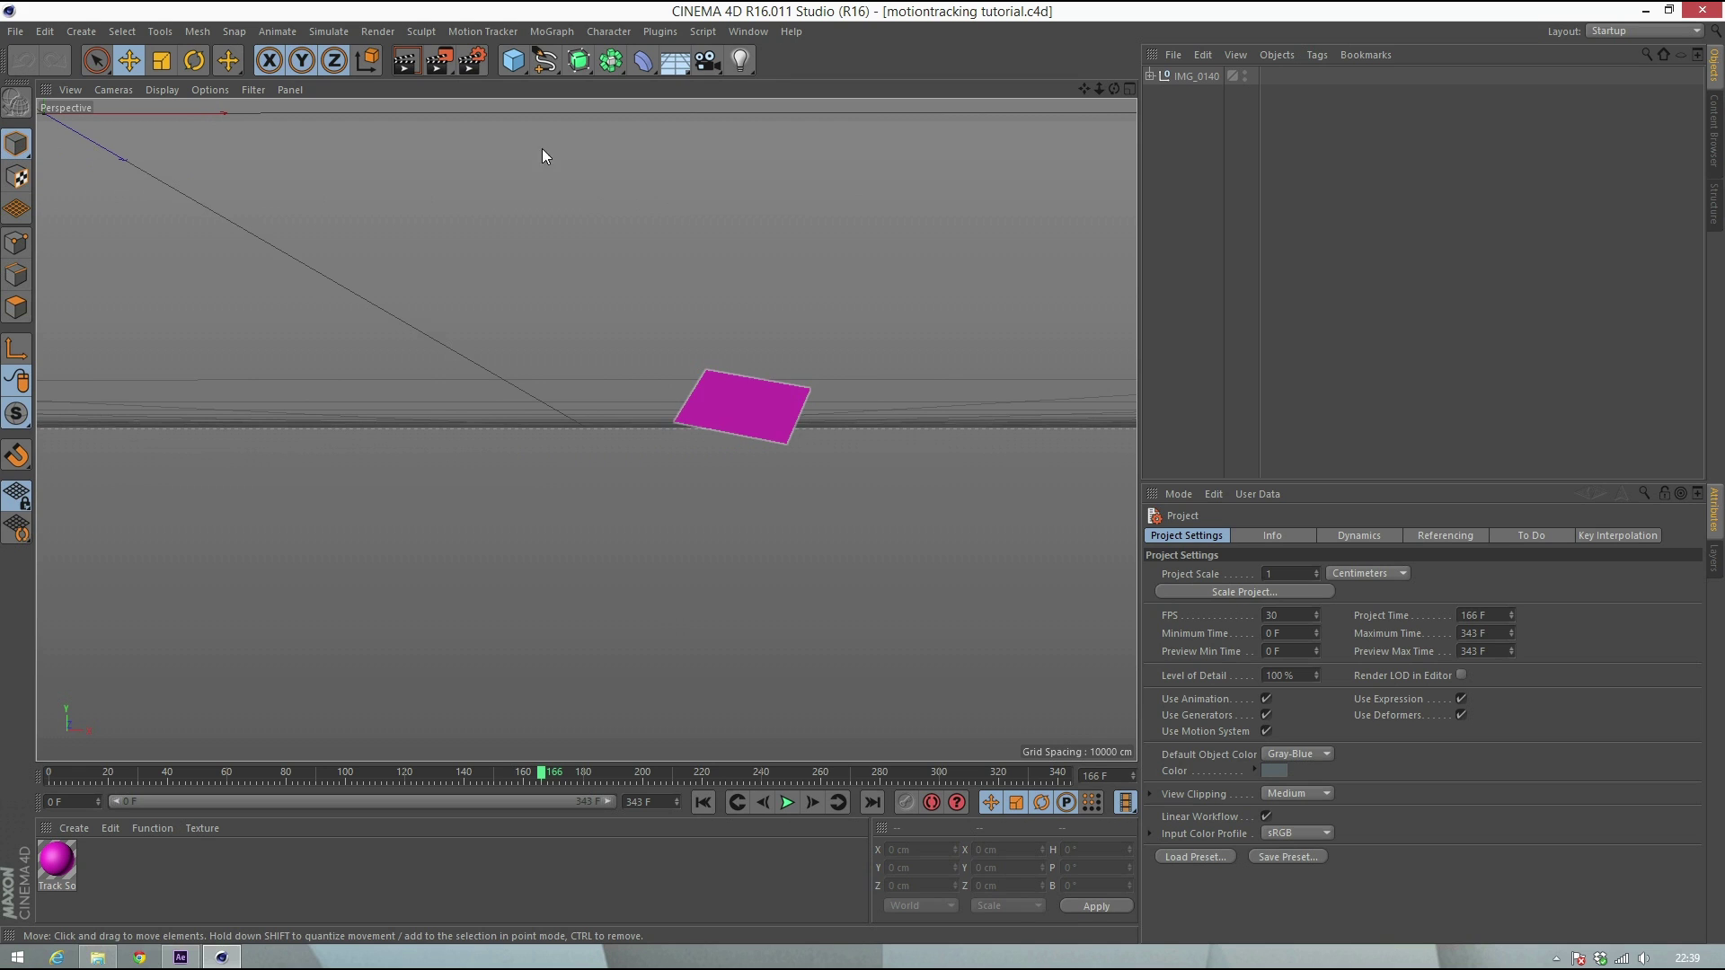
Add a 200 cm cube and shift it along its X and Z axes
left_click(518, 62)
left_click_drag(142, 111, 742, 222)
left_click_drag(627, 107, 693, 214)
In the four-view layout, recentre the cube on X and move it far forward toward the magenta plane
middle_click(650, 359)
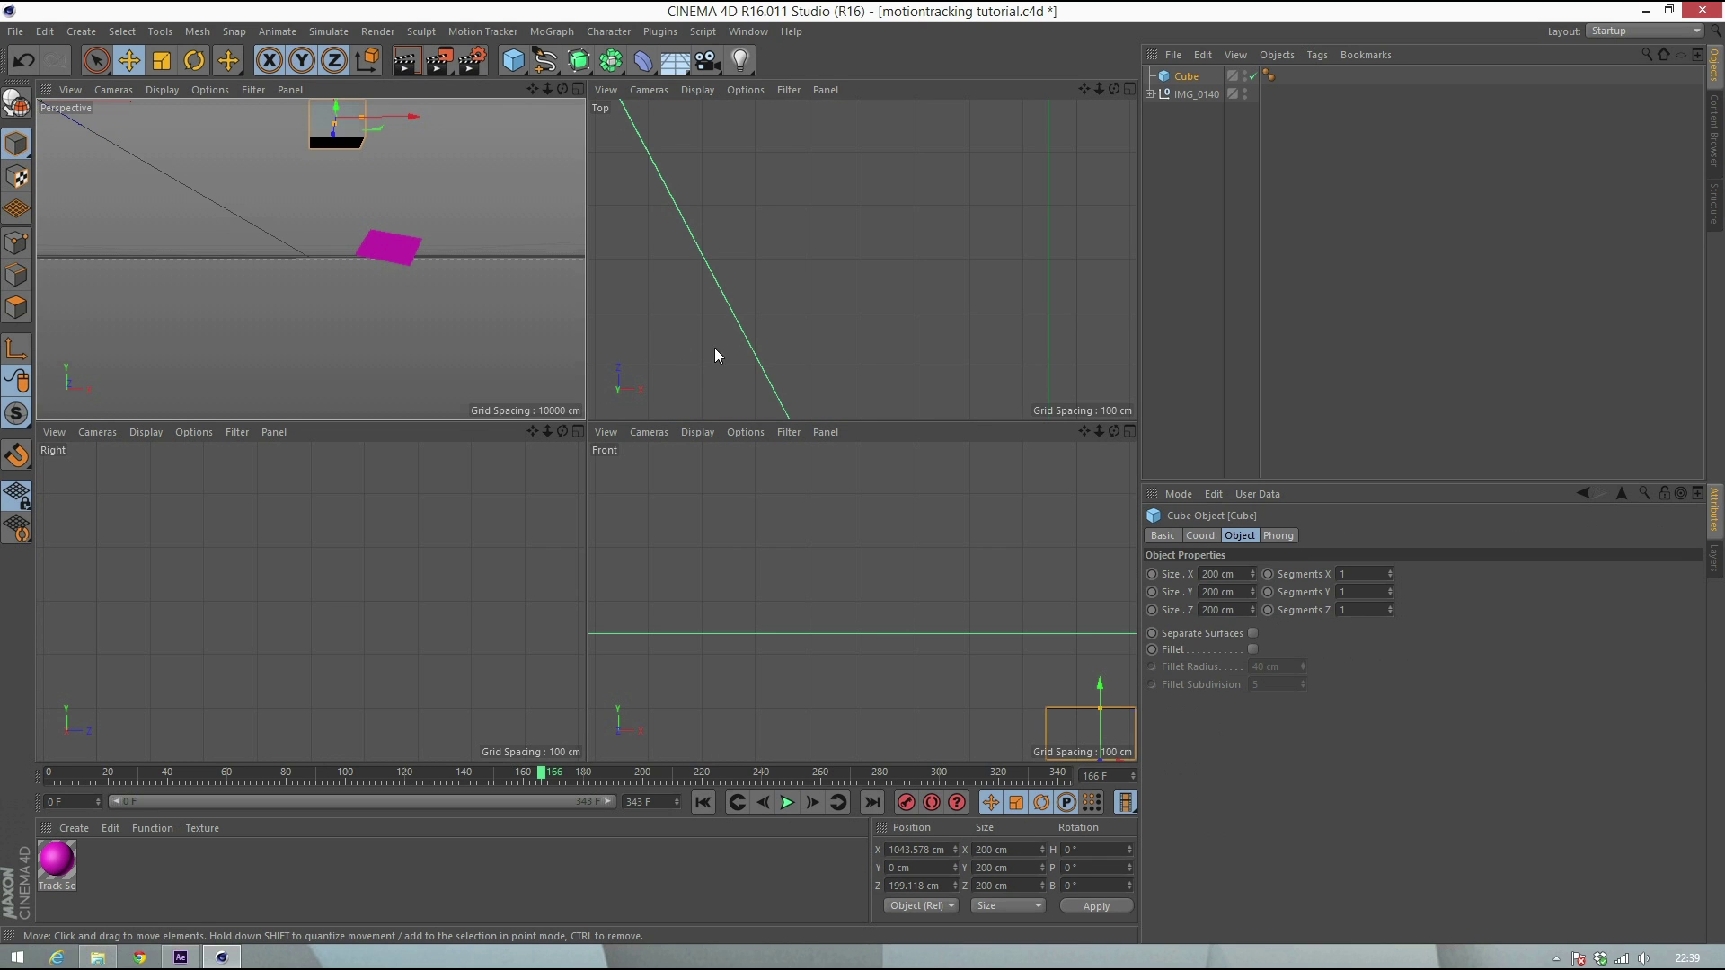
scroll(967, 276, "down", 5)
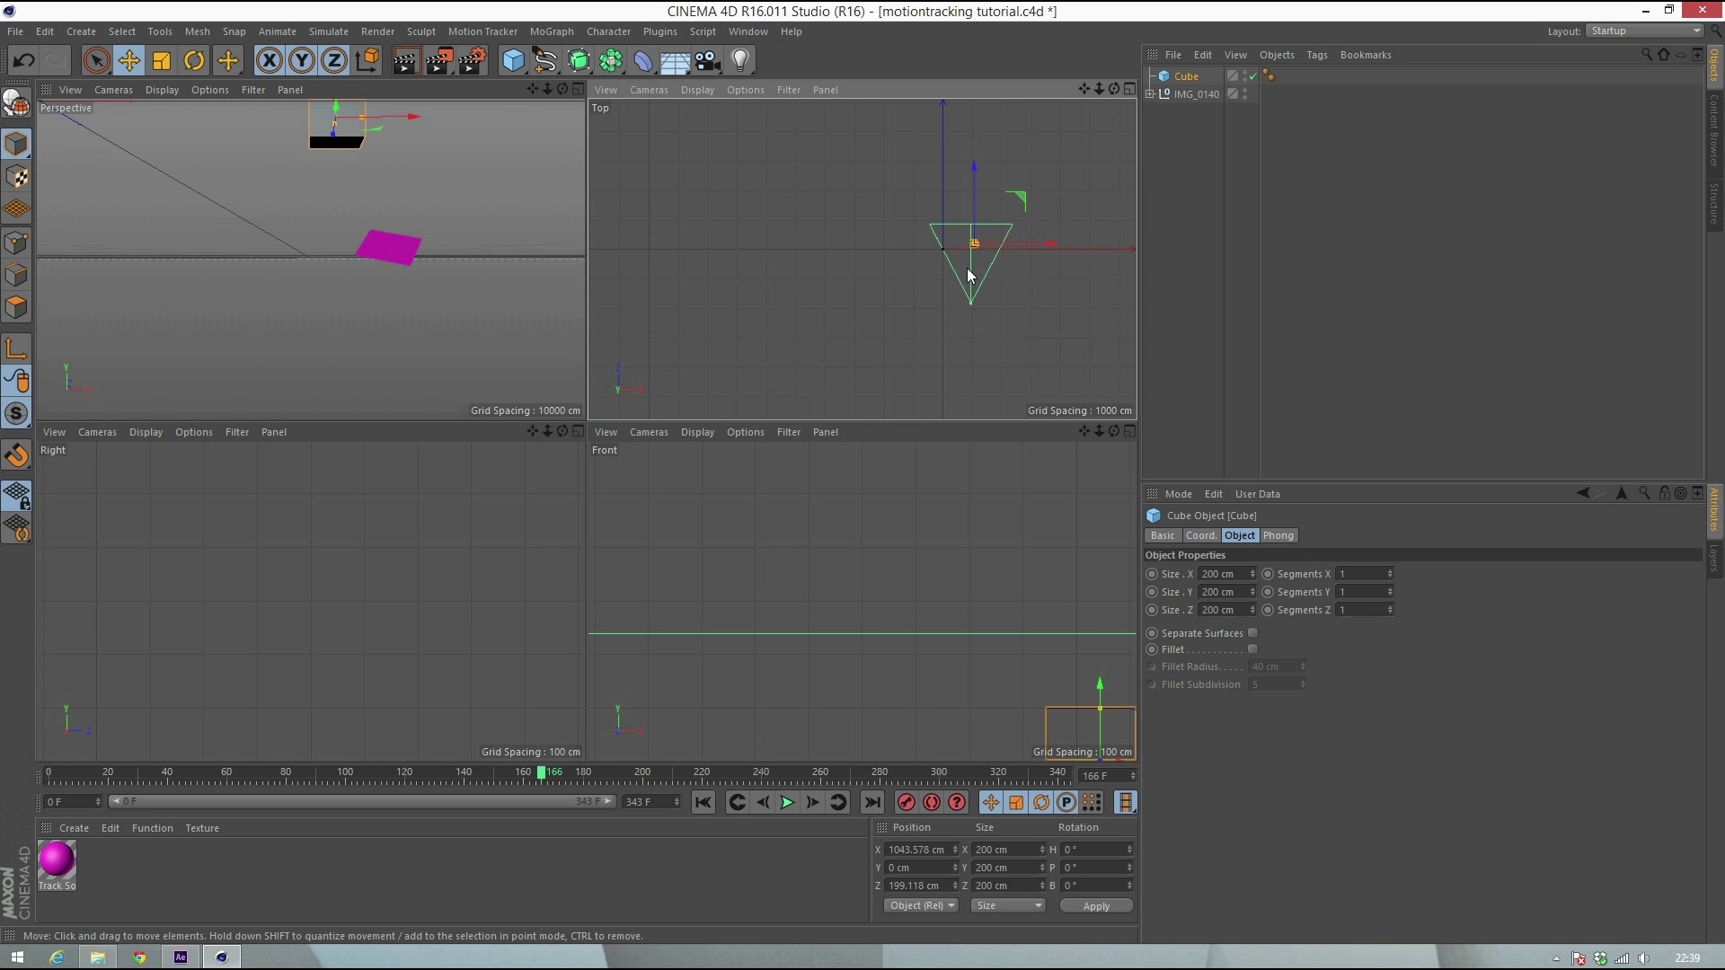
left_click_drag(1012, 245, 974, 250)
scroll(970, 251, "up", 3)
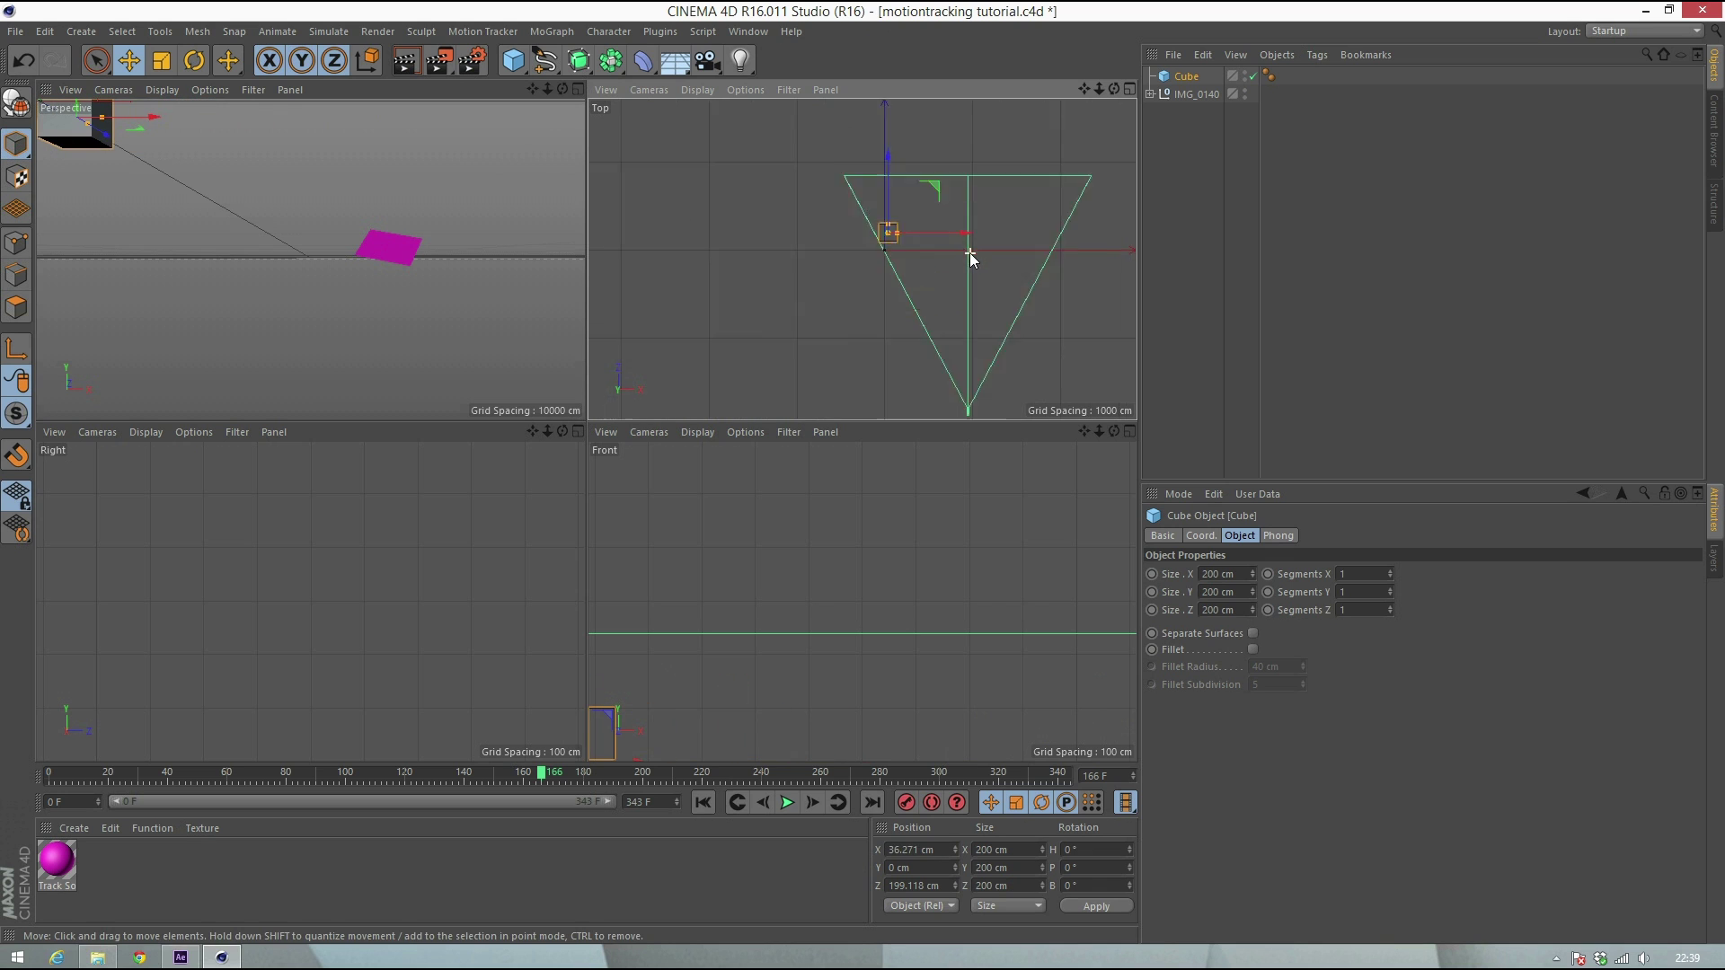
scroll(930, 263, "down", 1)
scroll(923, 257, "down", 3)
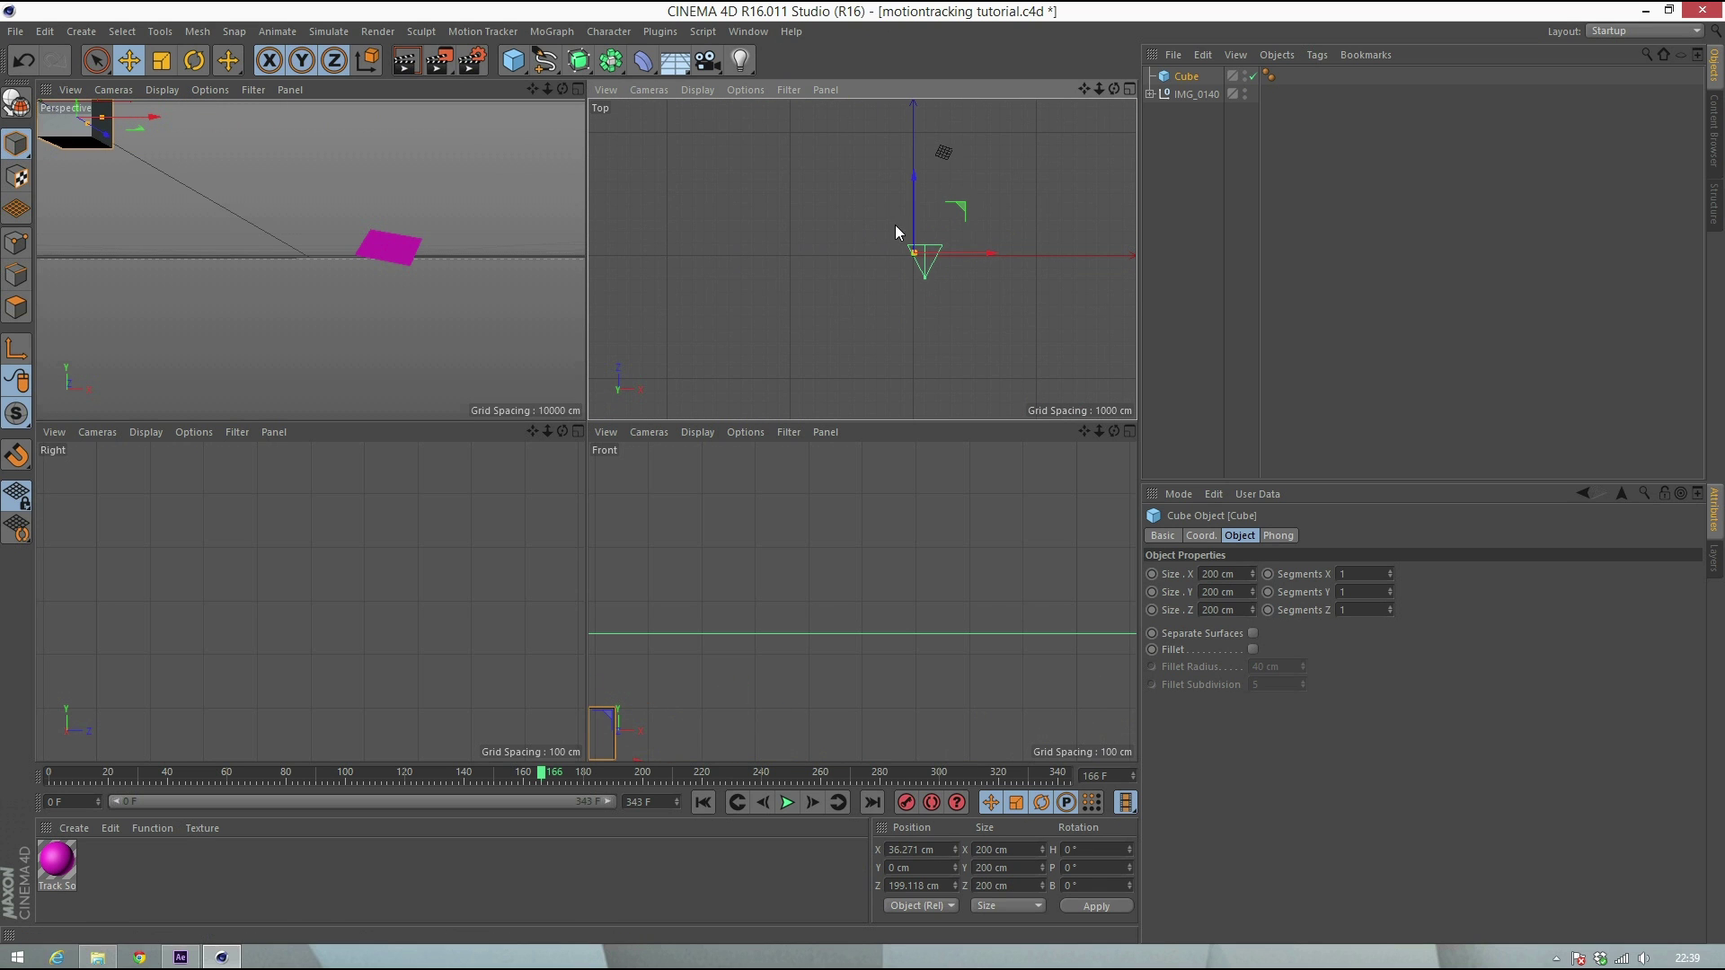
left_click_drag(914, 225, 1005, 158)
Lower the cube in the side view down to the magenta plane's height
scroll(947, 543, "down", 5)
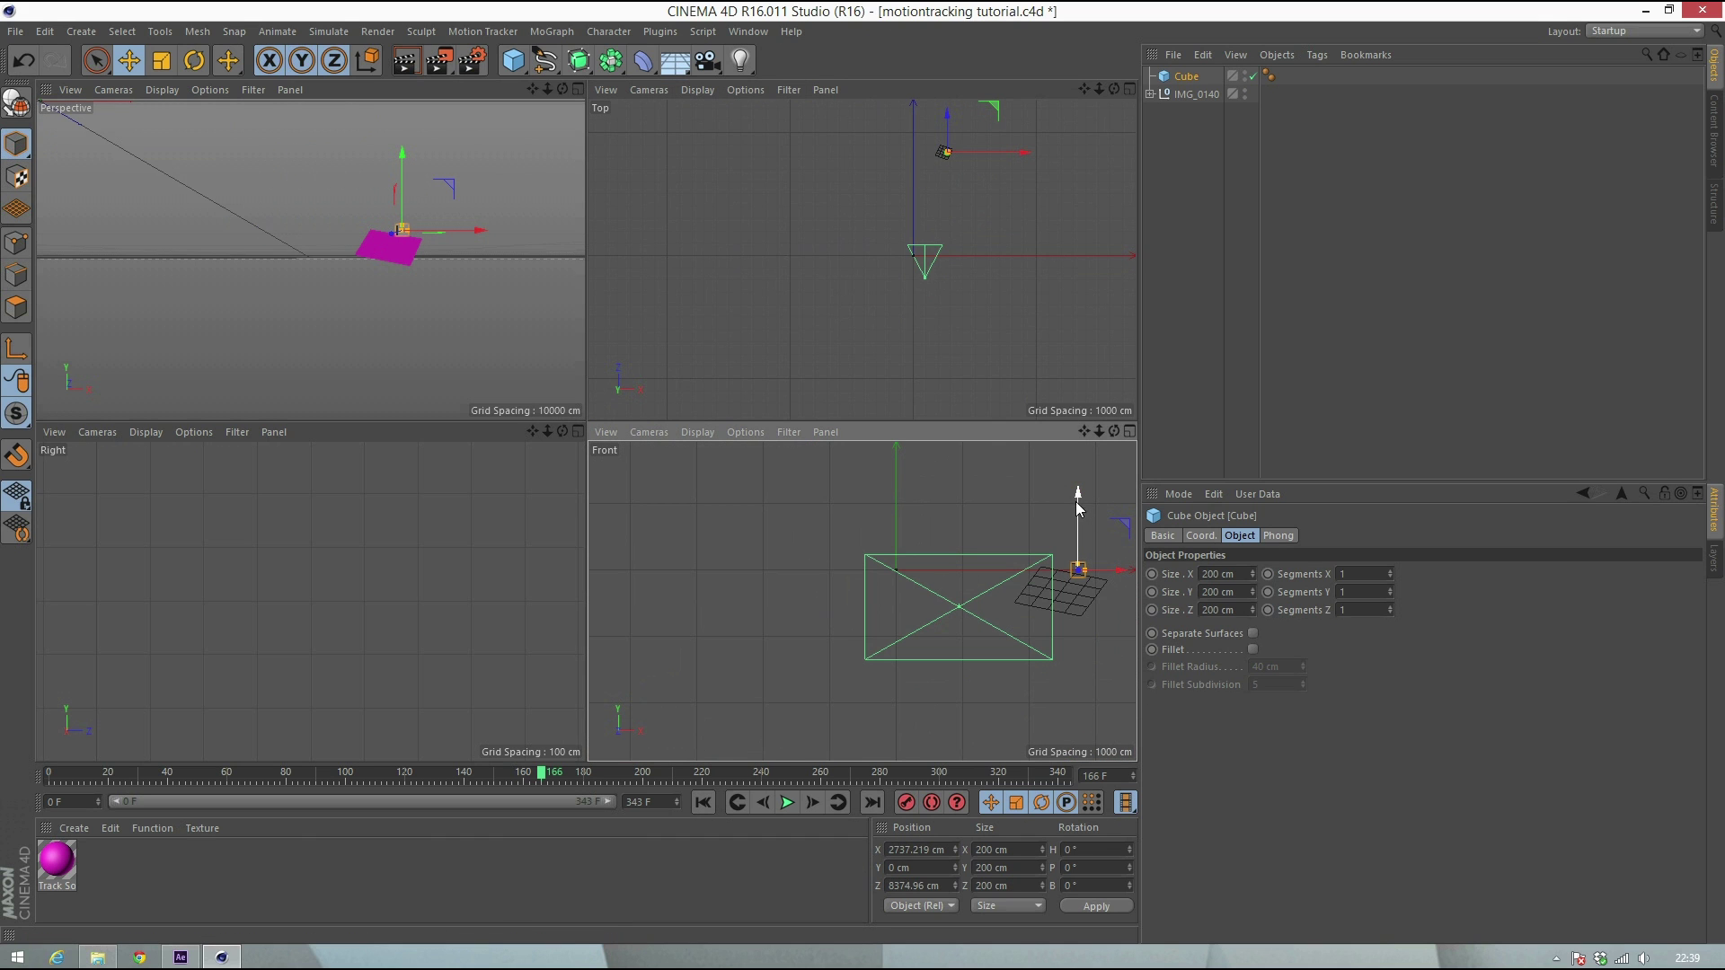
left_click_drag(1076, 502, 1102, 588)
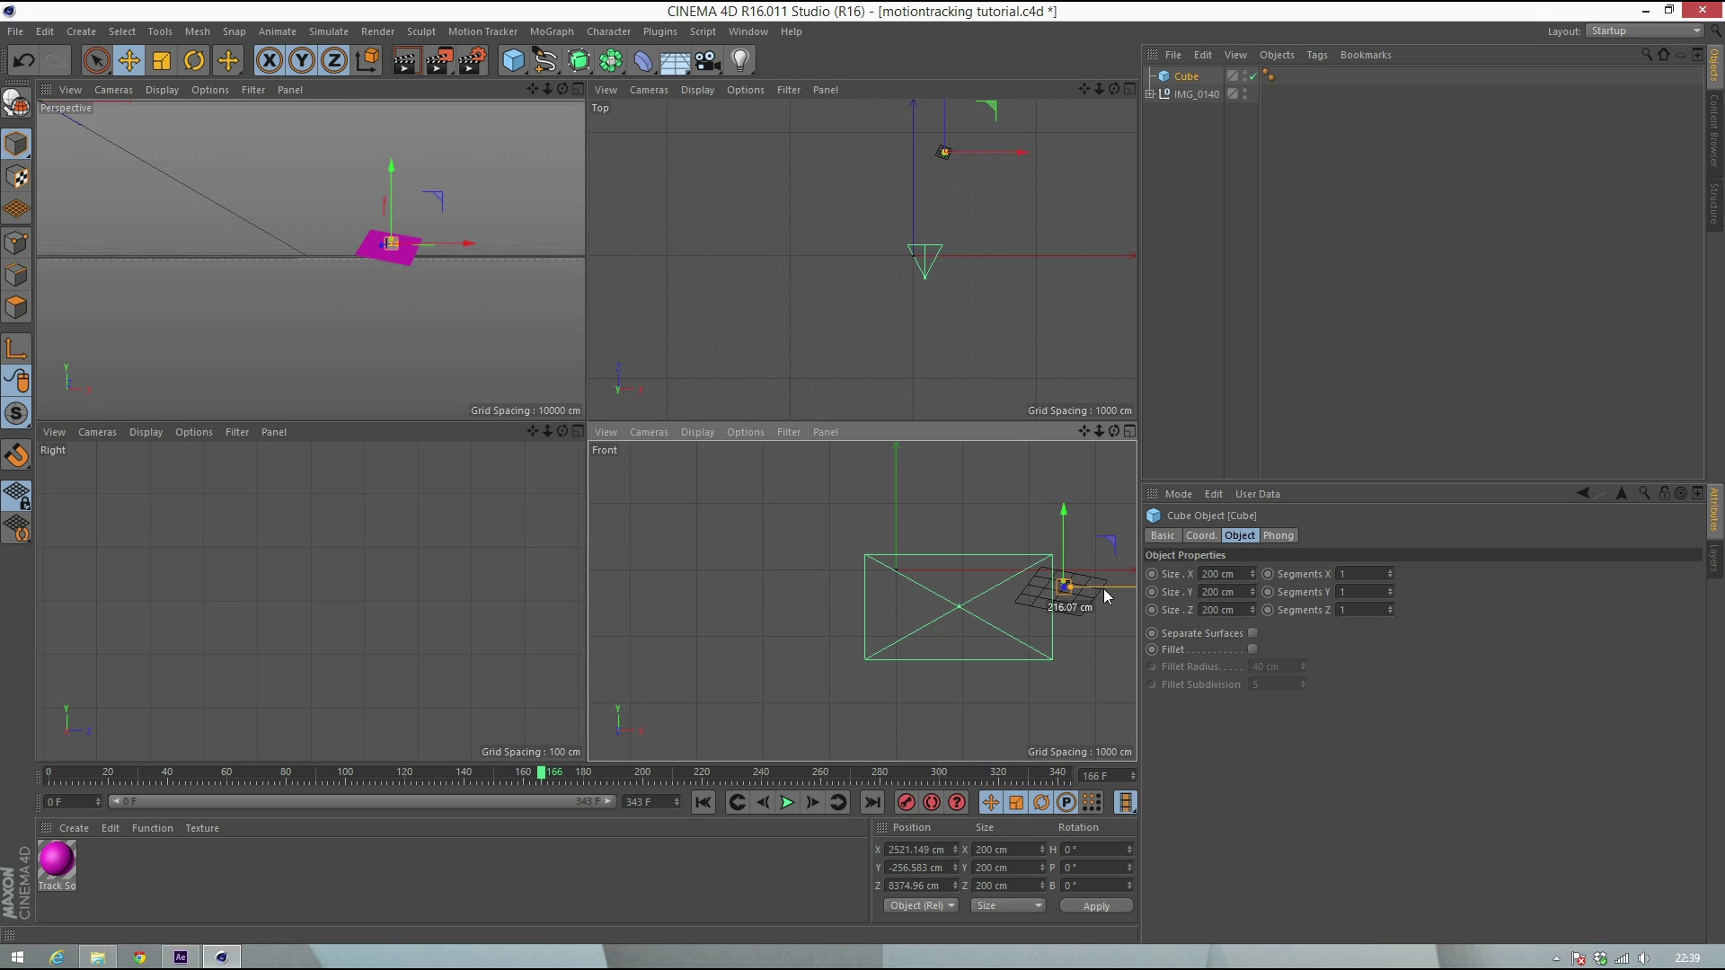
scroll(314, 539, "down", 5)
scroll(327, 558, "down", 4)
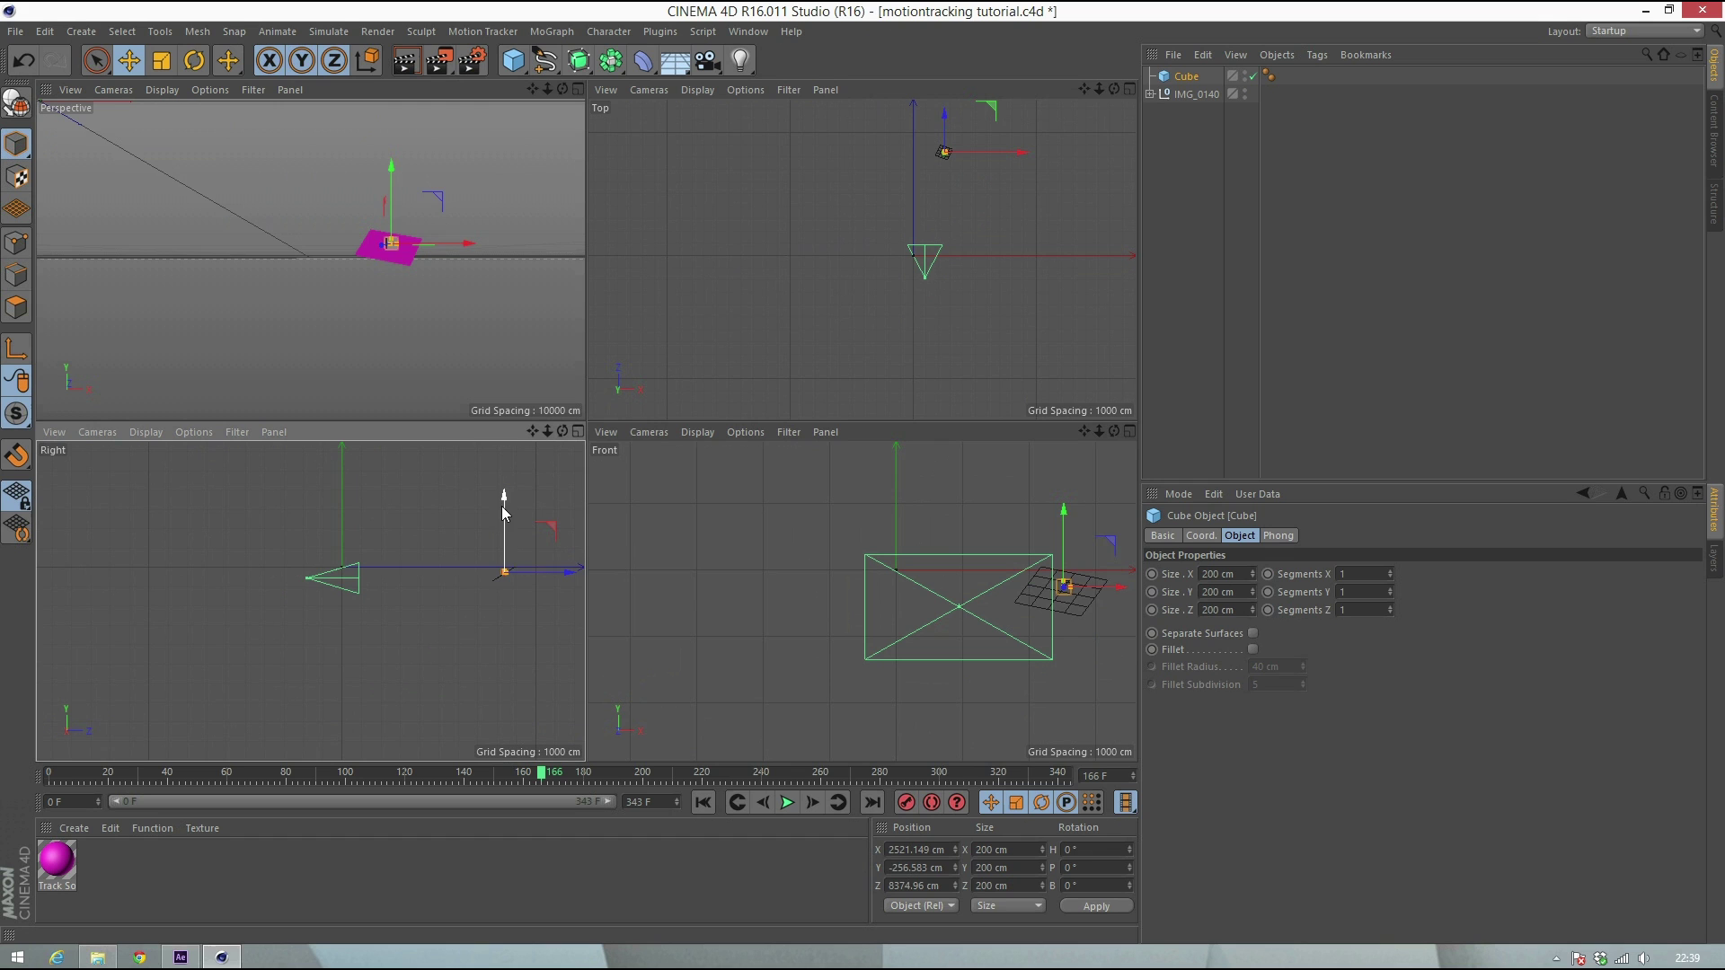
mouse_move(503, 509)
left_mouse_down()
mouse_move(510, 527)
mouse_move(504, 504)
left_mouse_up()
scroll(500, 596, "up", 3)
scroll(545, 537, "up", 5)
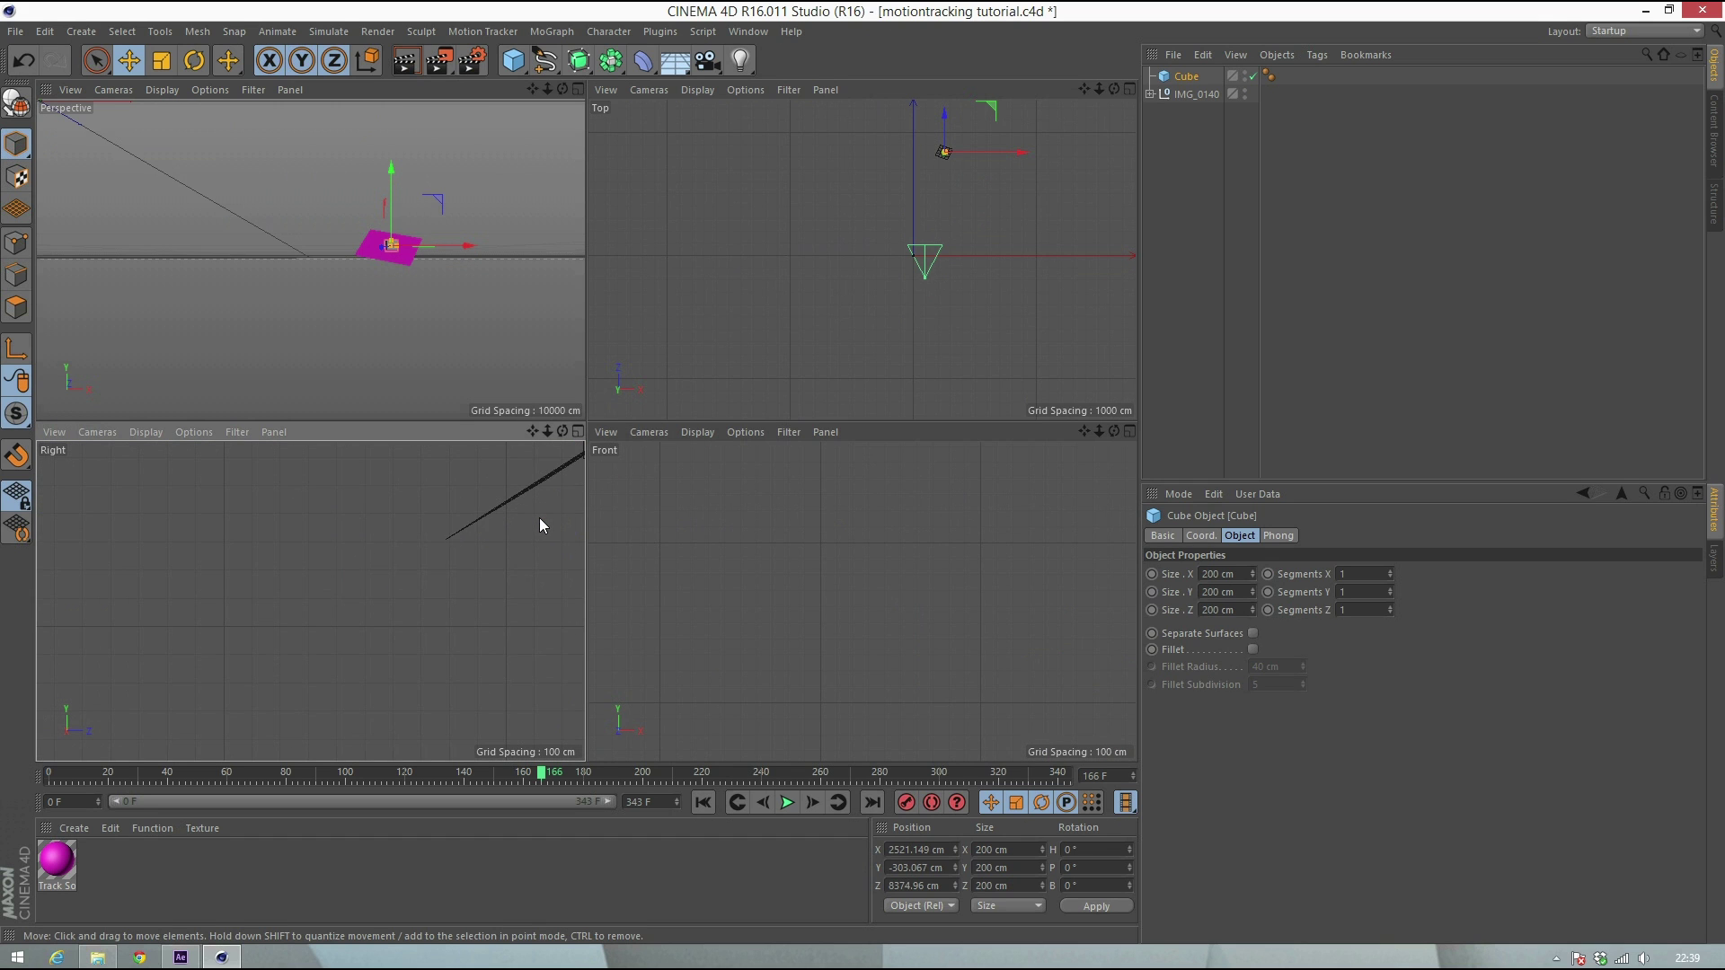
Bring the cube into the side view and scale it up to 903 cm
left_click_drag(537, 431, 308, 596)
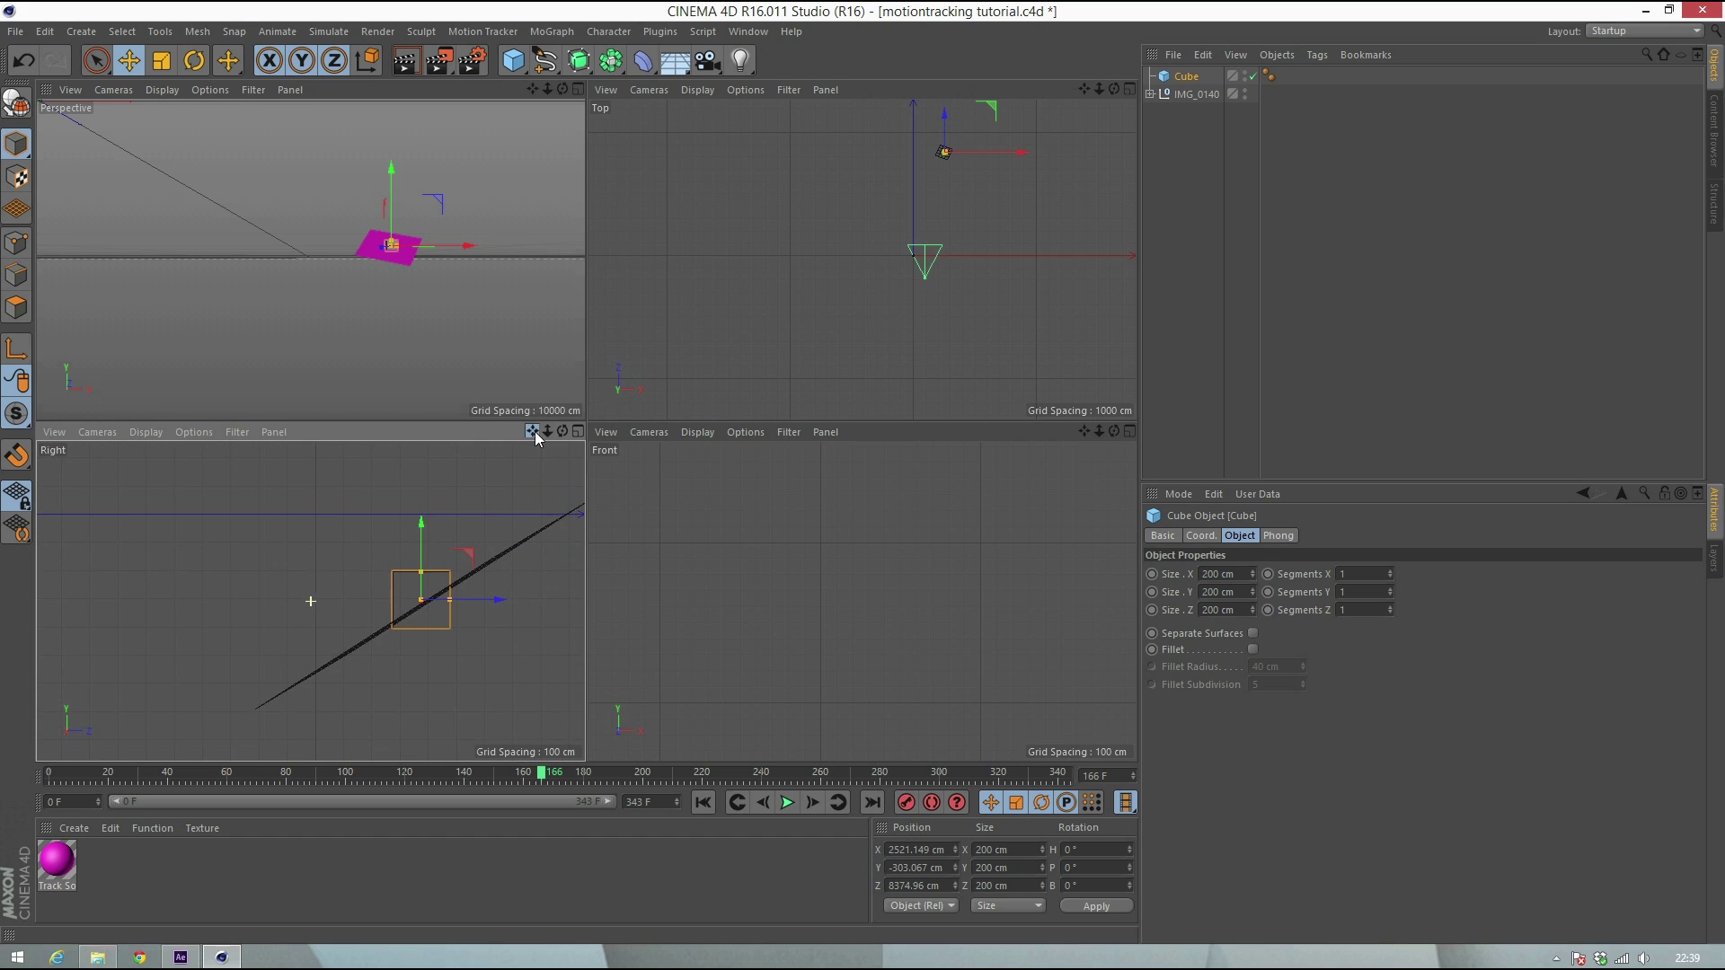
left_click(163, 60)
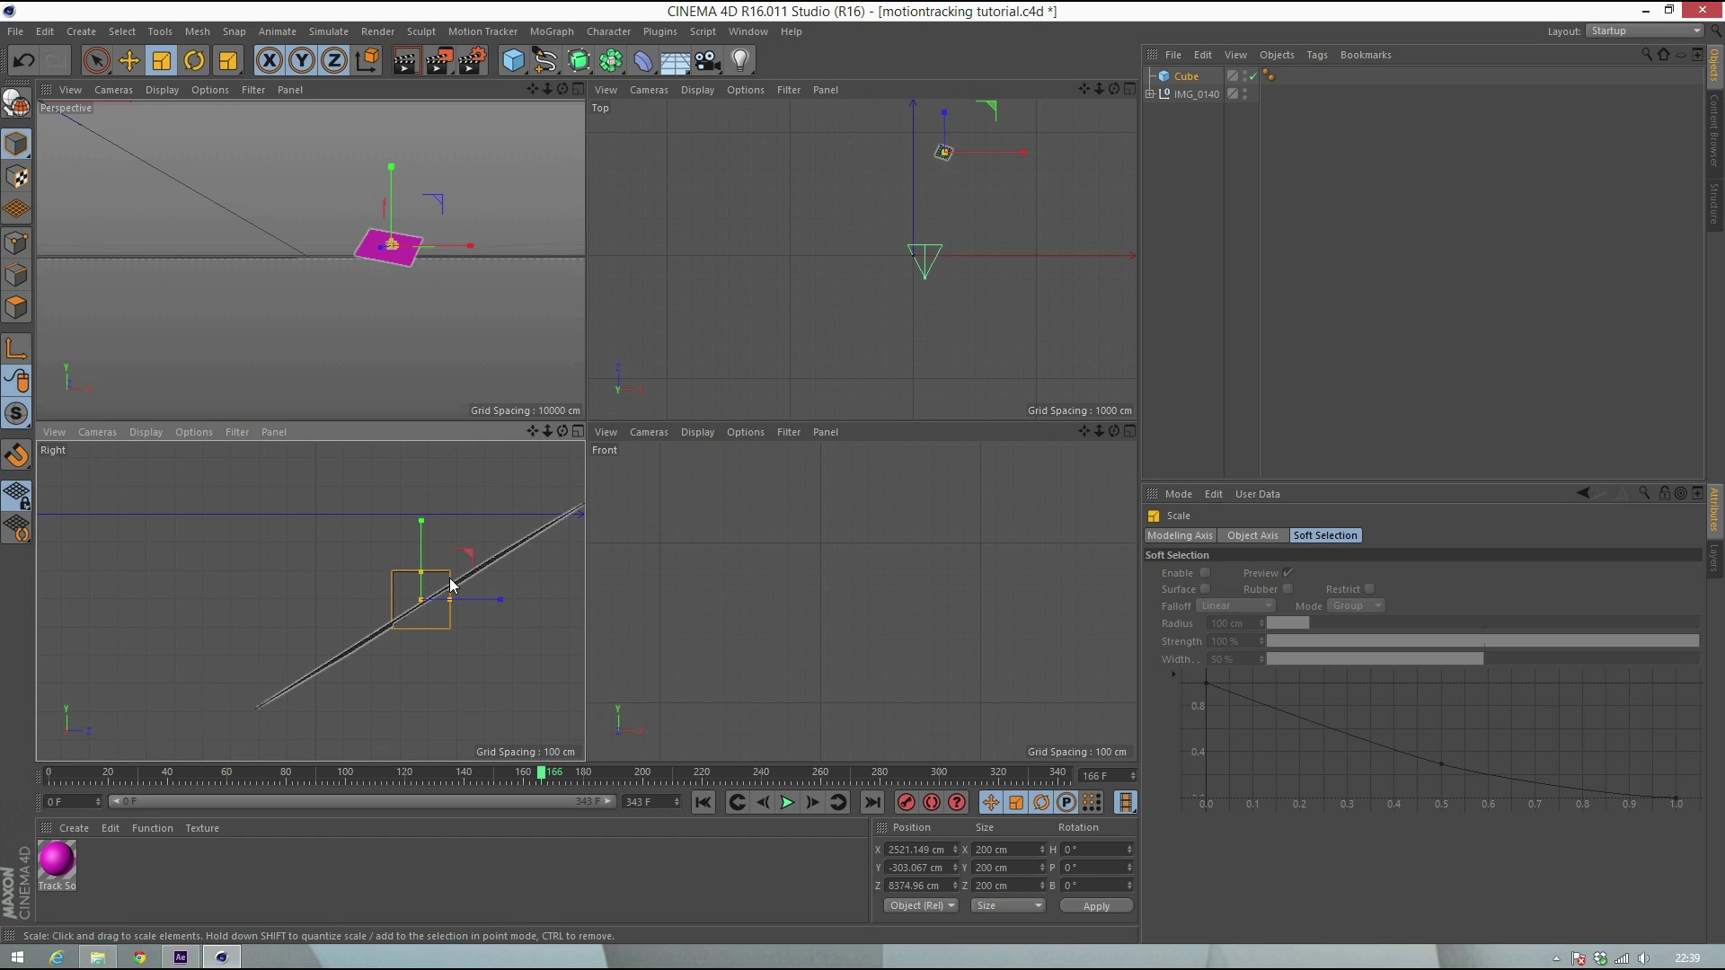
left_click_drag(471, 553, 451, 543)
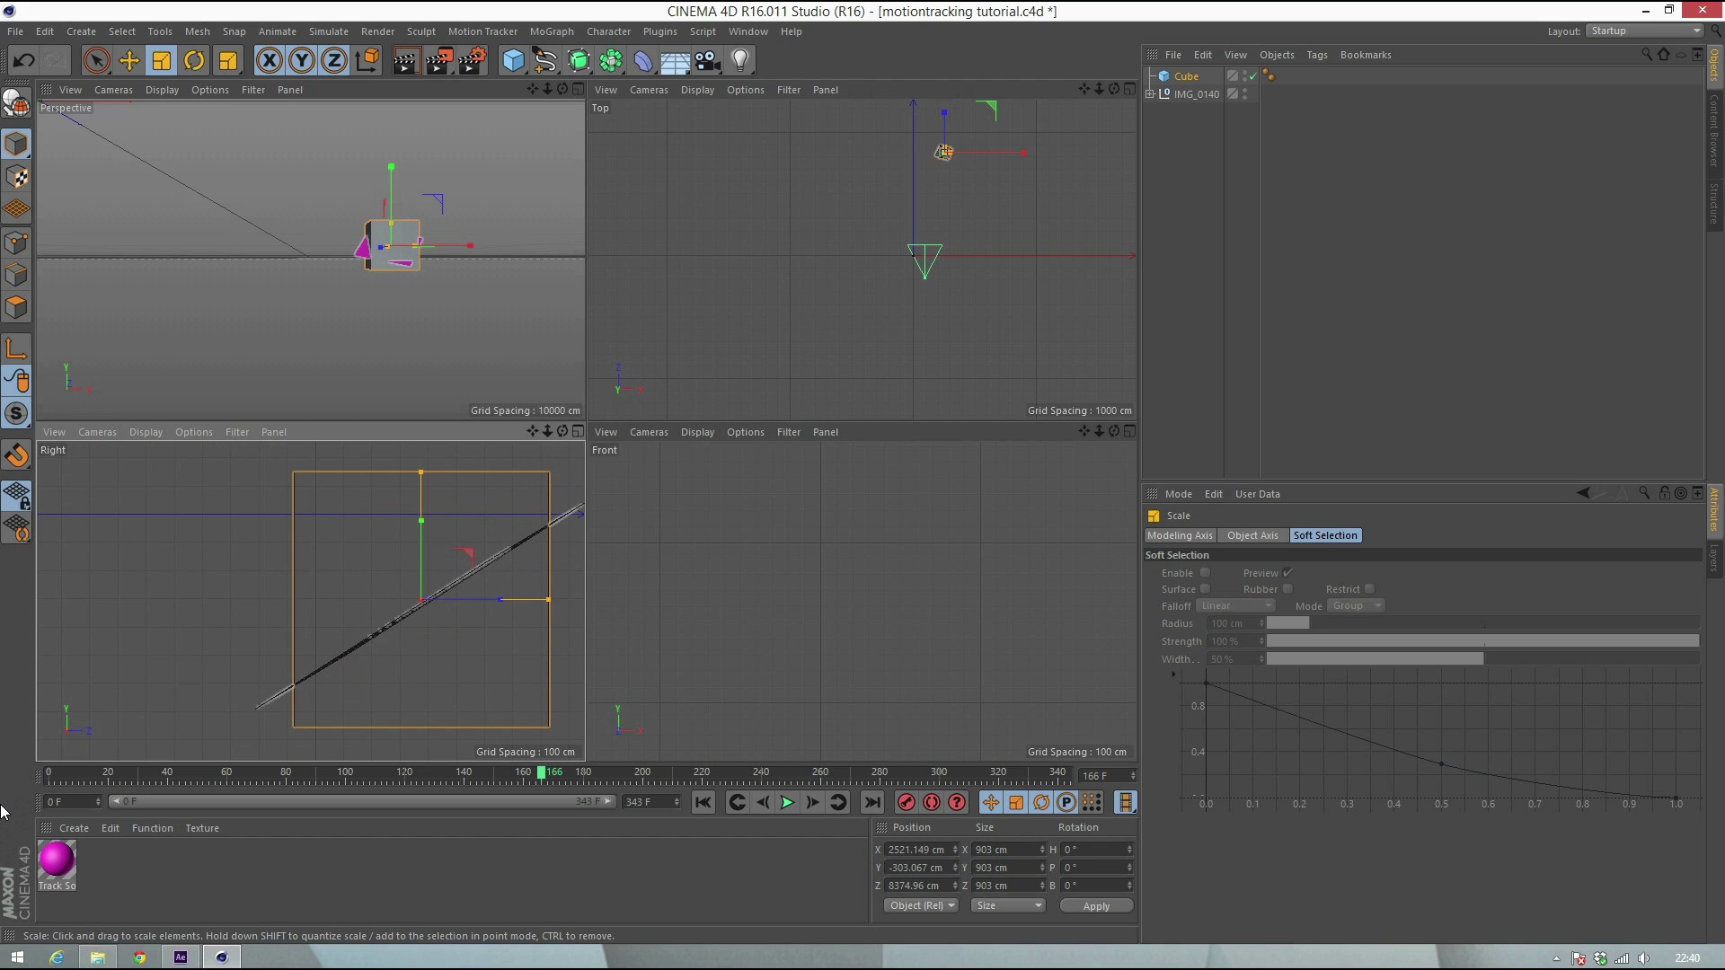
Tilt the cube to about 32° and move it until it rests flush on the sloping plane
left_click(194, 60)
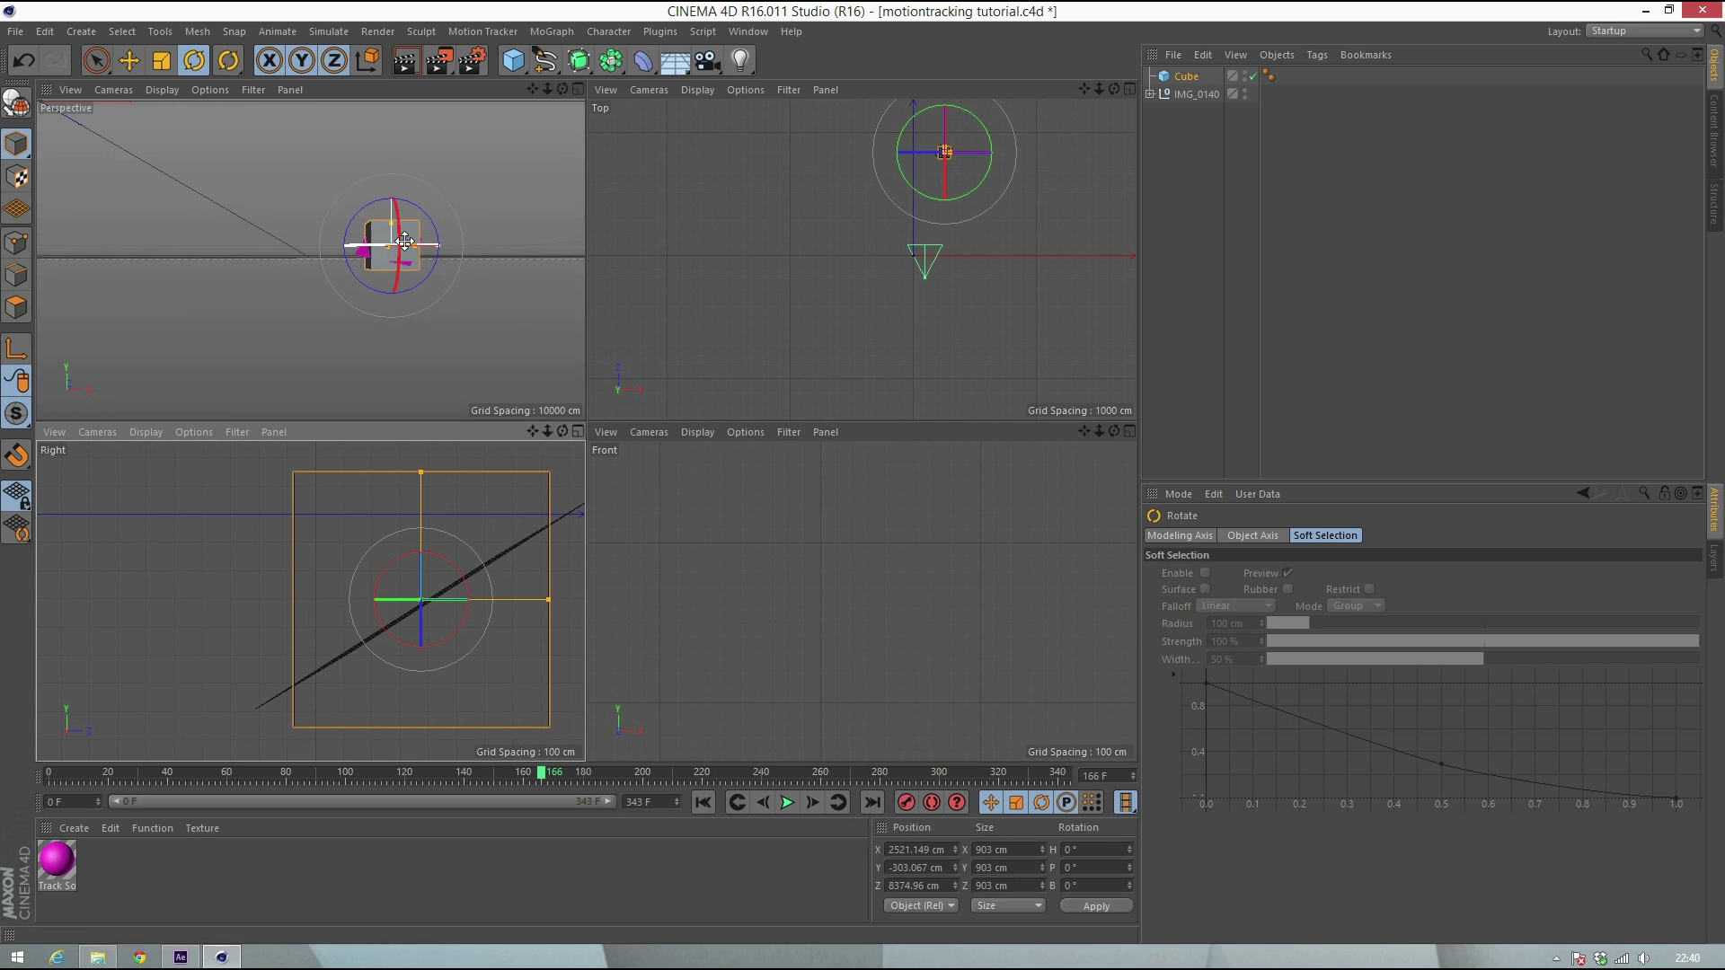
left_click_drag(400, 230, 401, 320)
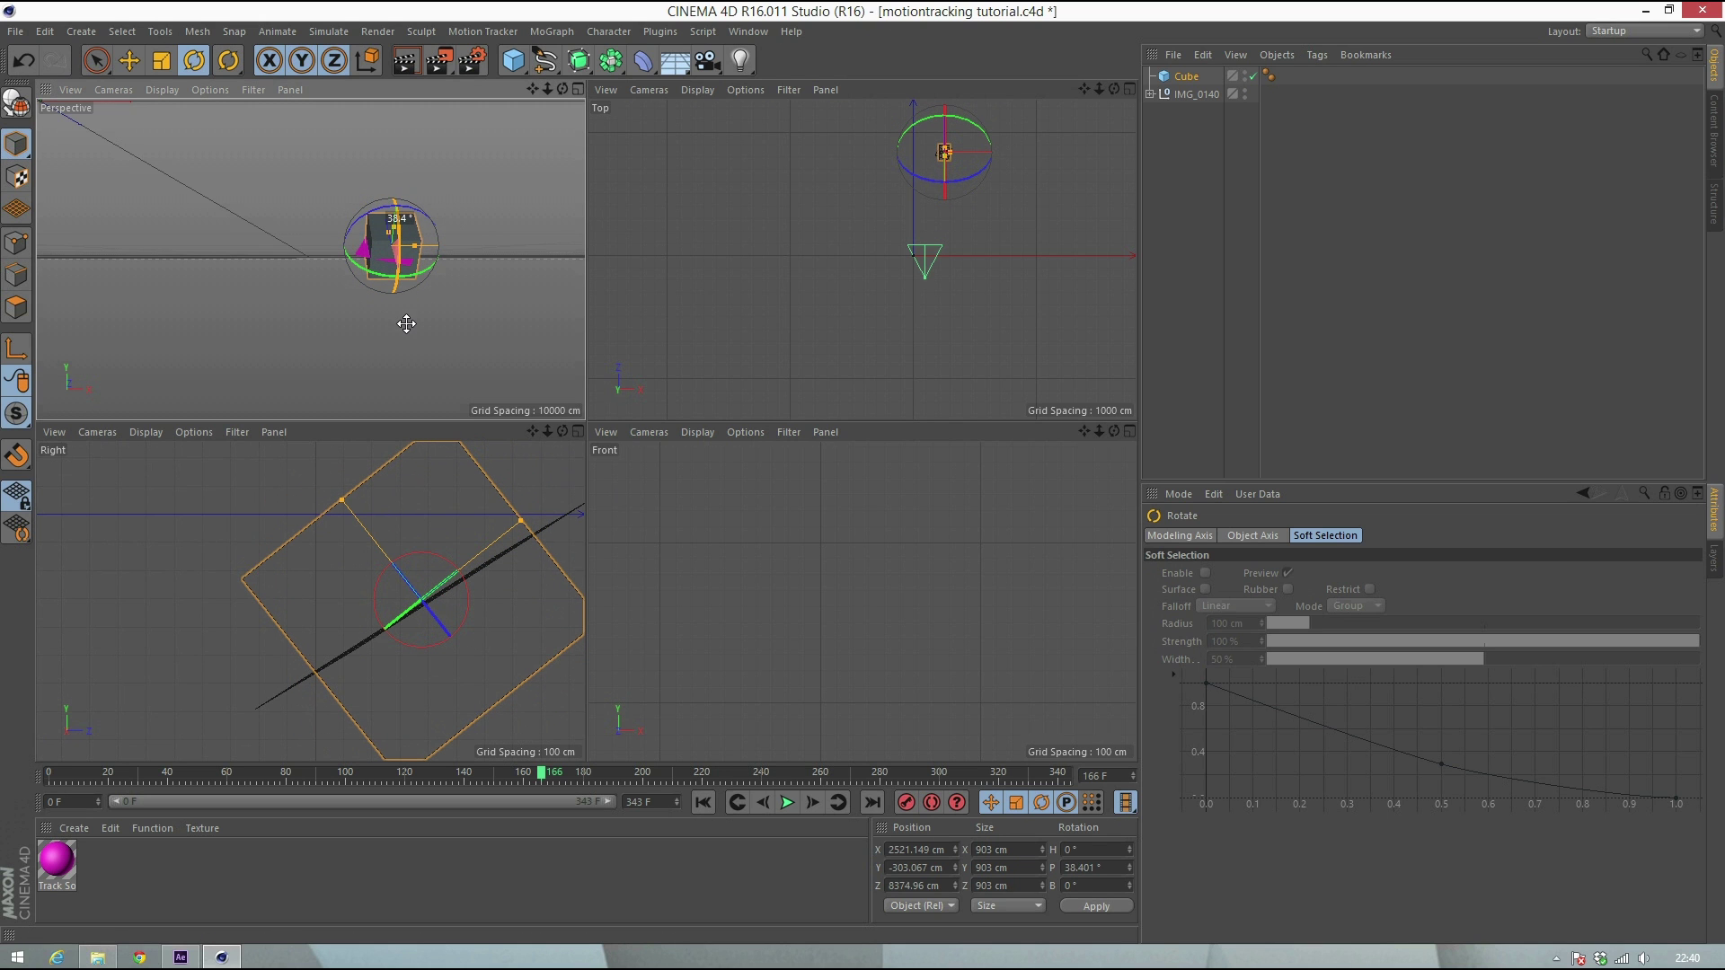
key("e")
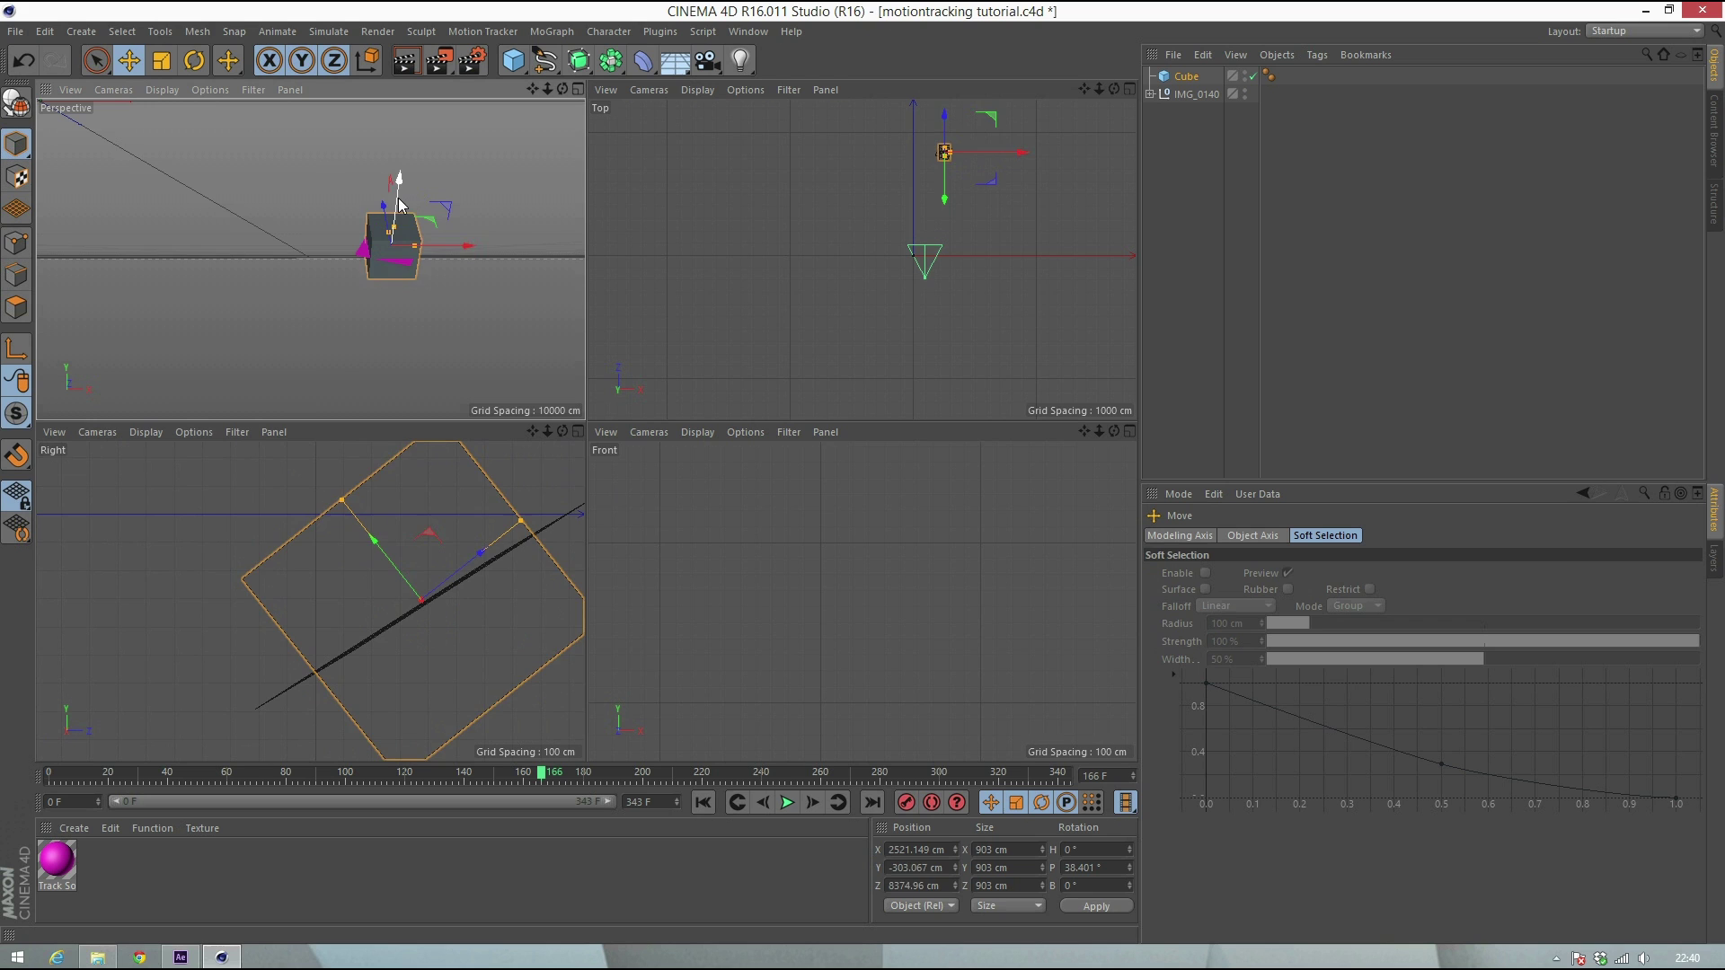
mouse_move(399, 205)
left_mouse_down()
mouse_move(399, 186)
mouse_move(401, 239)
left_mouse_up()
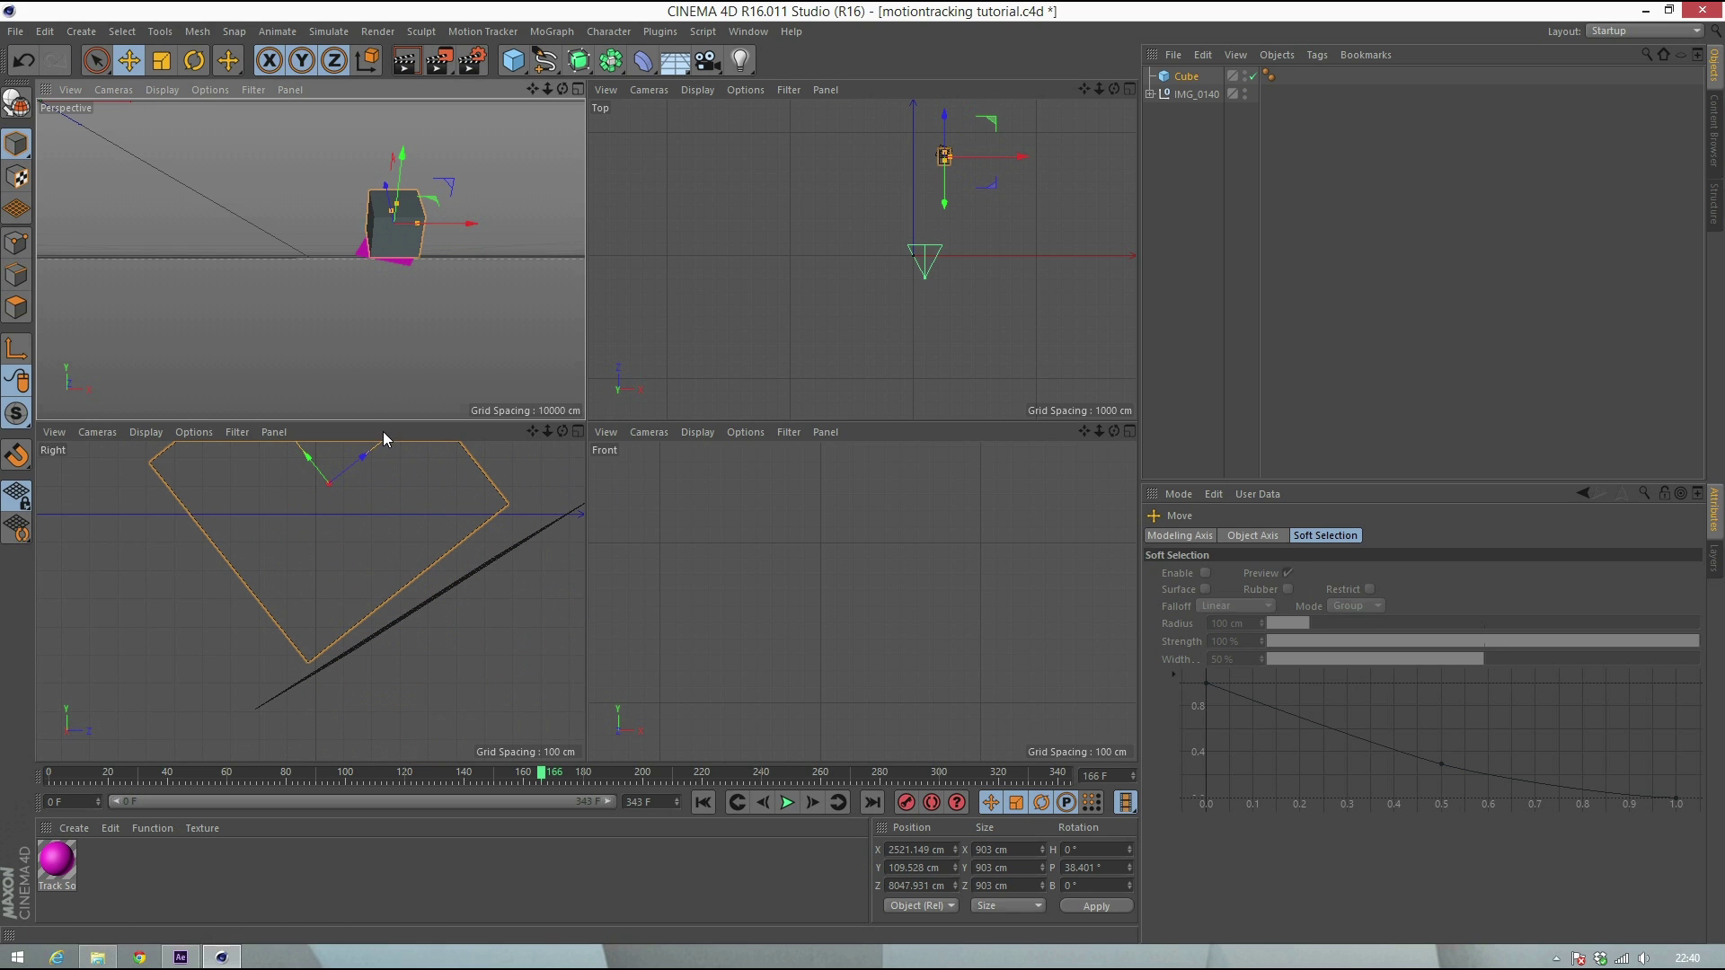
key("r")
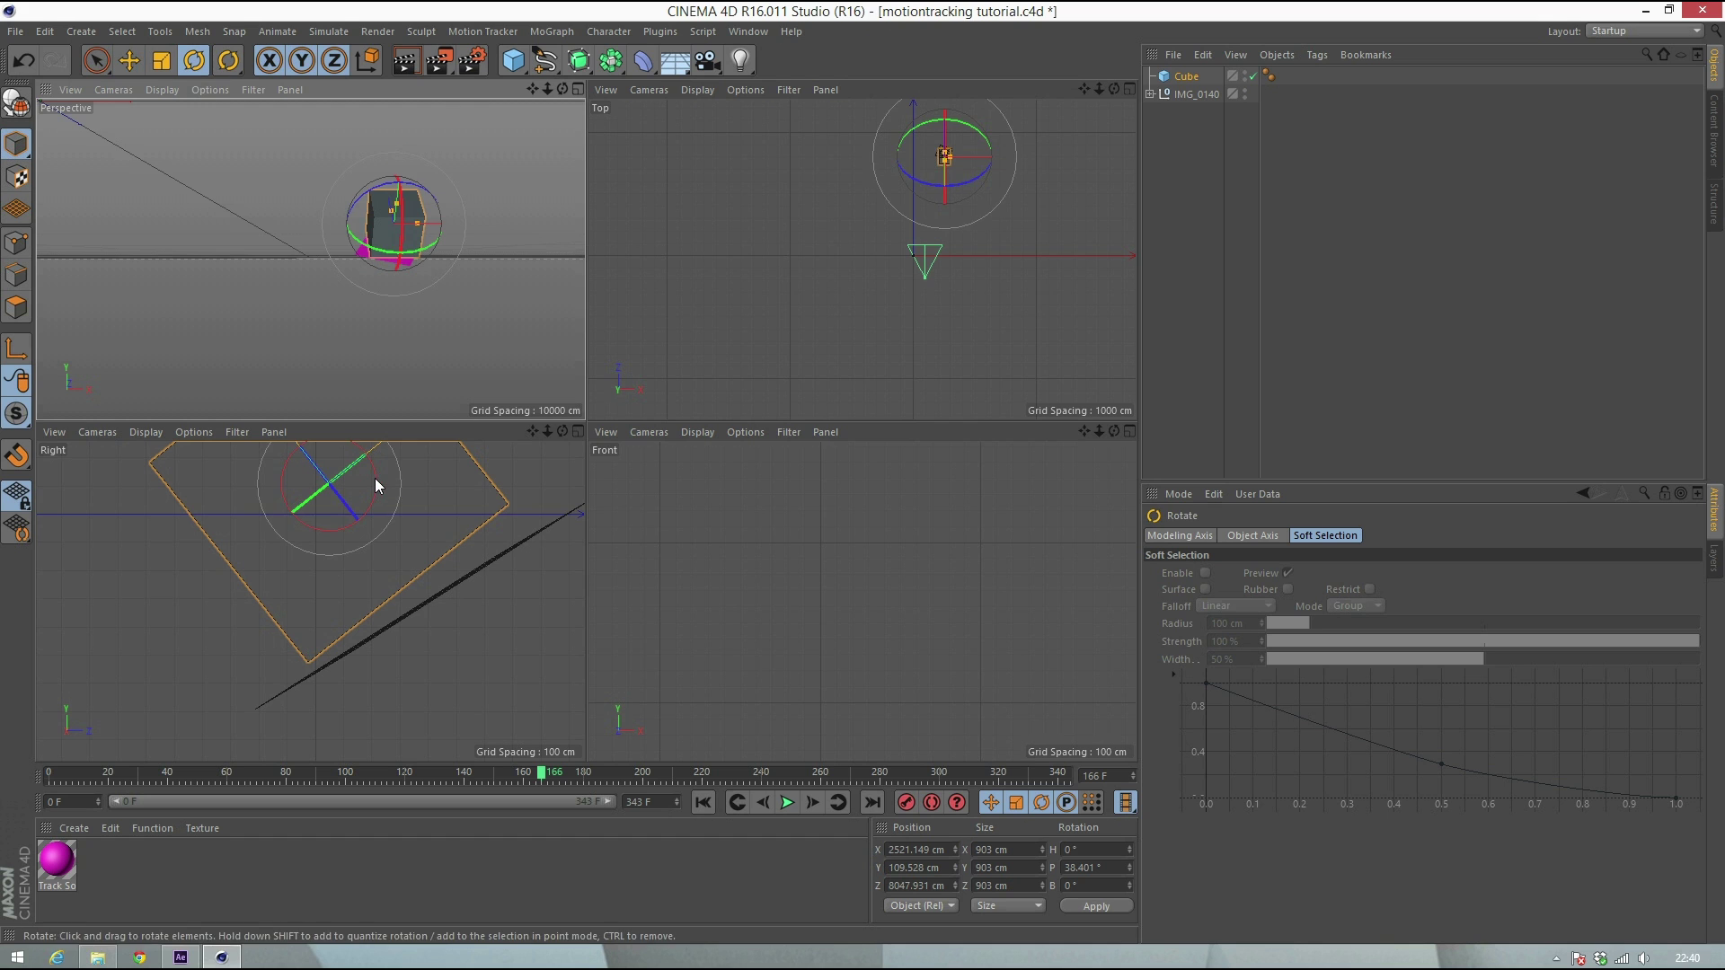
left_click_drag(378, 485, 377, 477)
key("e")
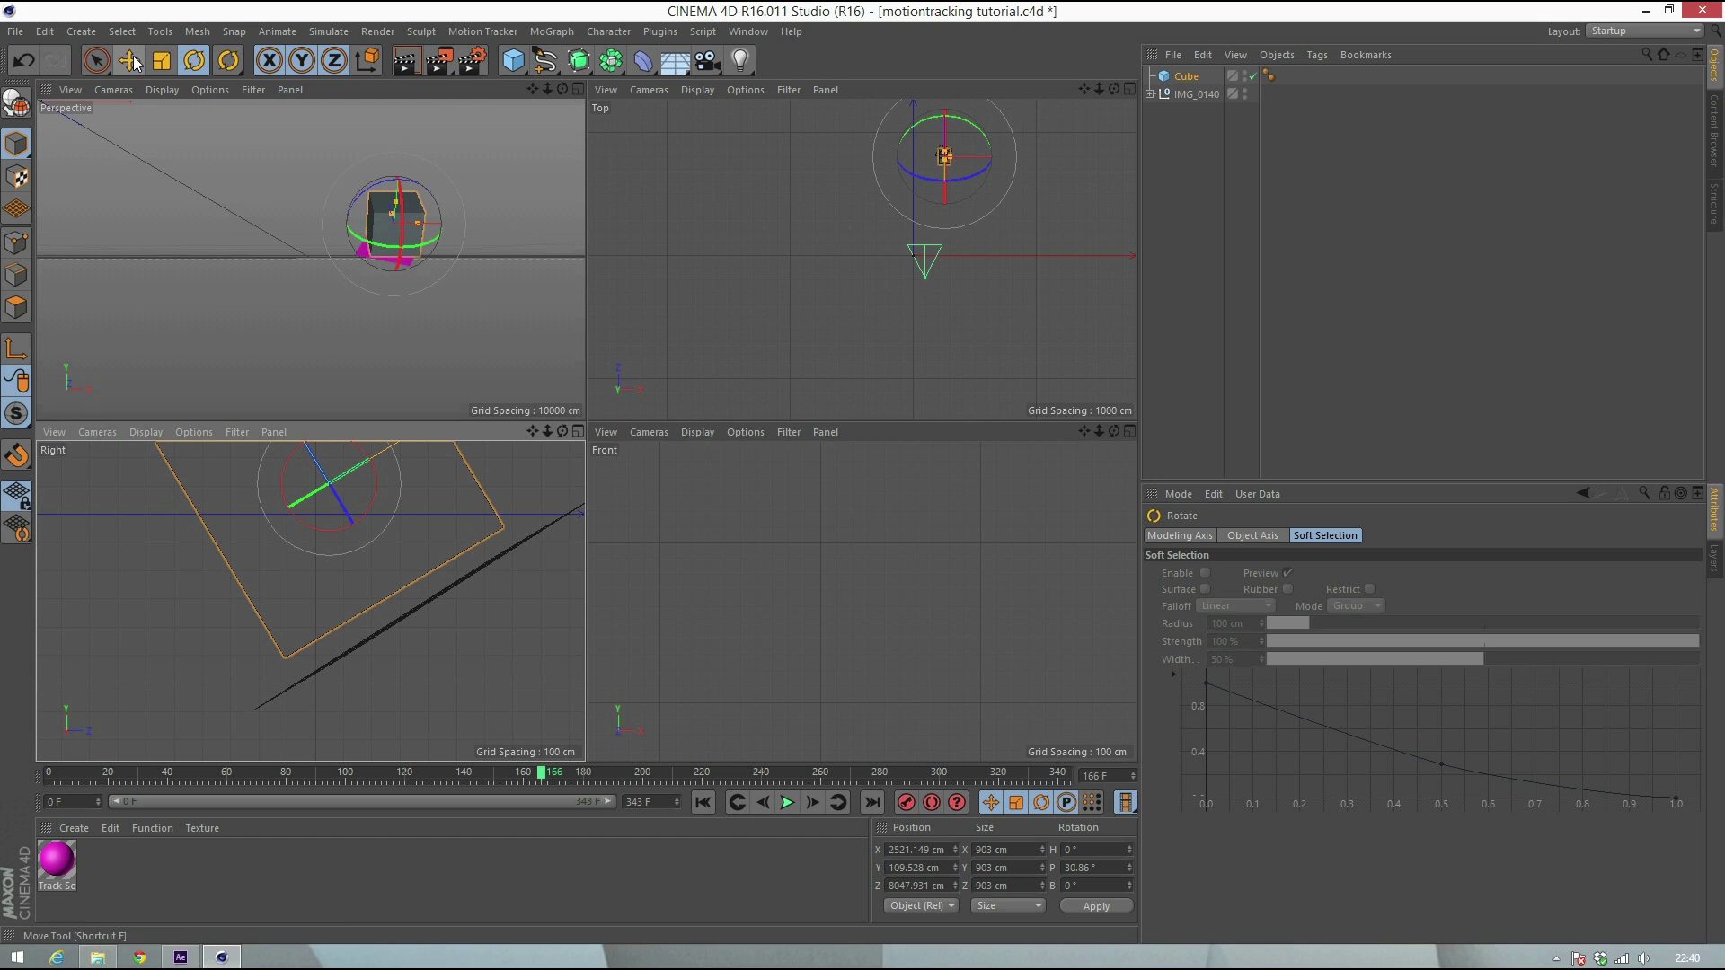
mouse_move(314, 459)
left_mouse_down()
mouse_move(327, 488)
mouse_move(397, 488)
mouse_move(320, 454)
left_mouse_up()
left_click(193, 61)
Hide Track Solid 1 in the viewports and scrub from frame 167 back to 64 to check tracking
left_click(129, 60)
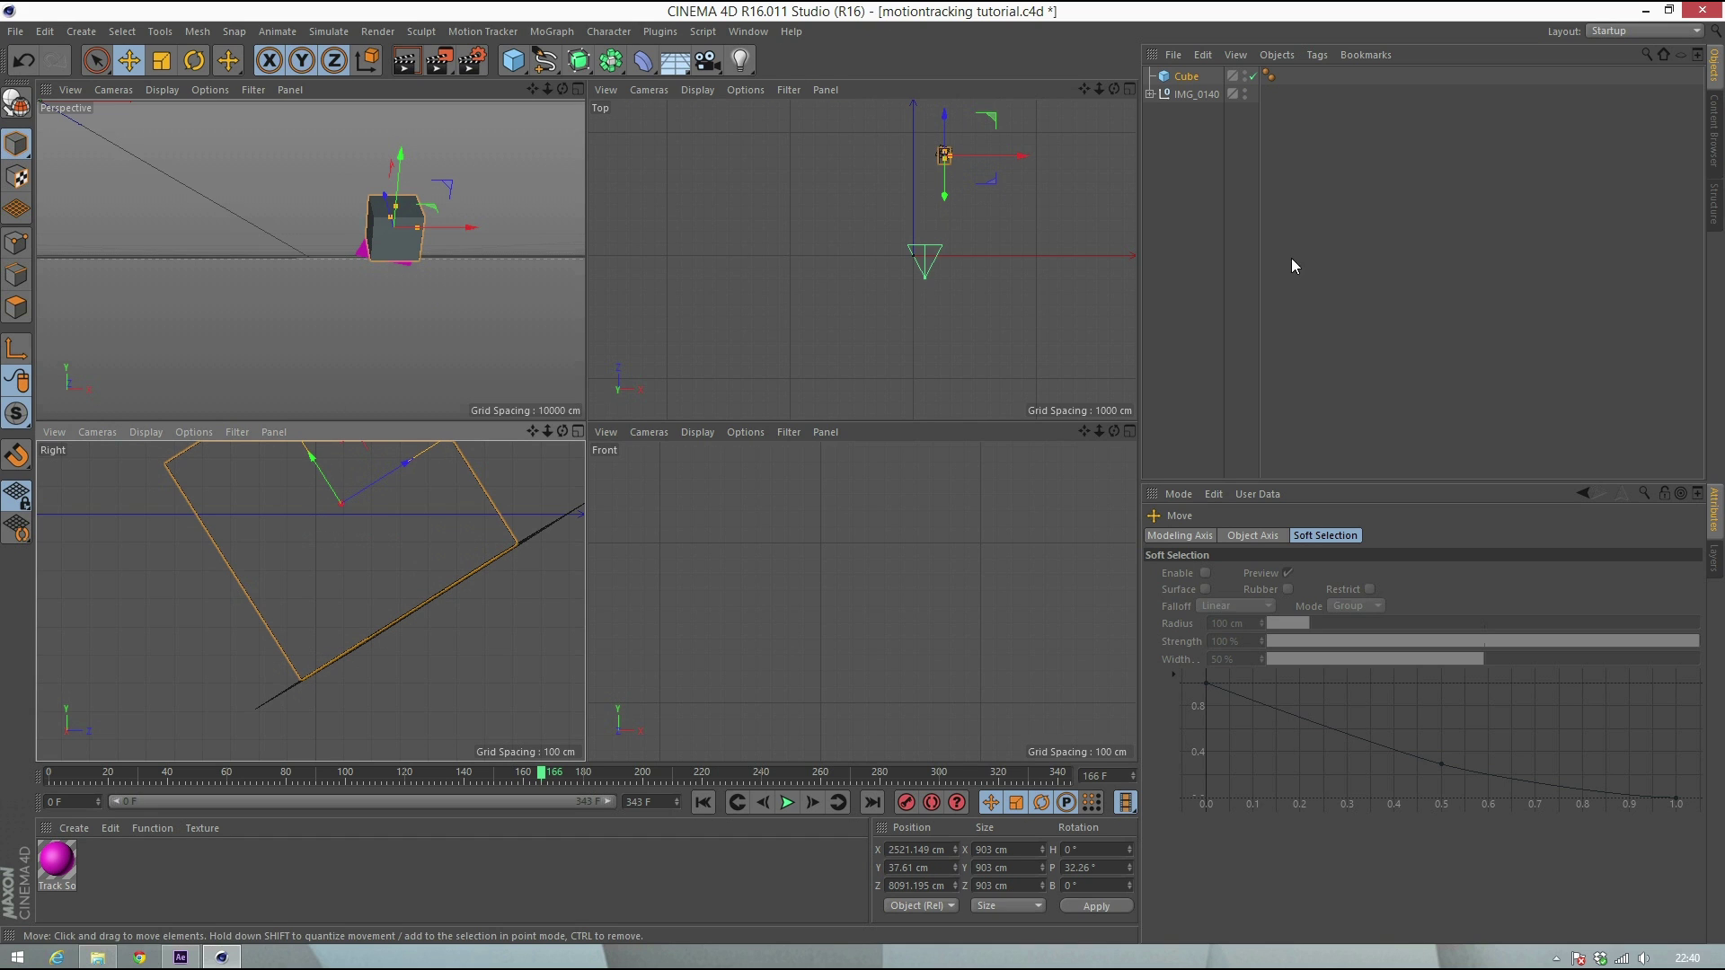
left_click(1151, 93)
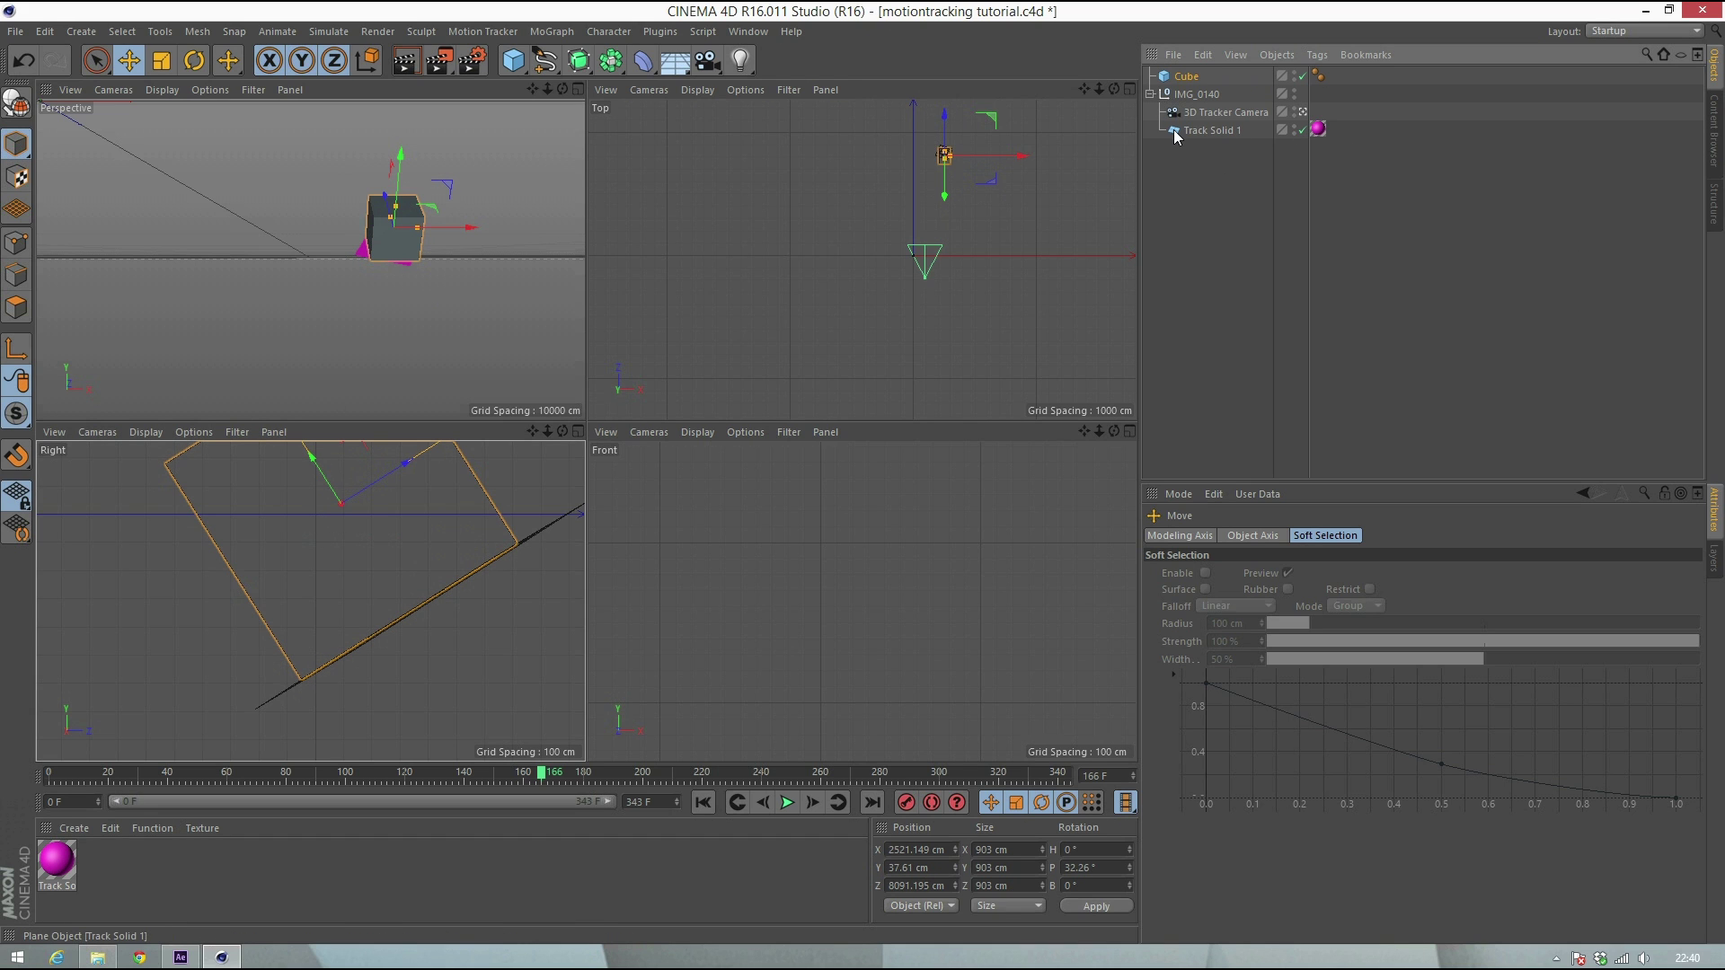
left_click(1296, 127)
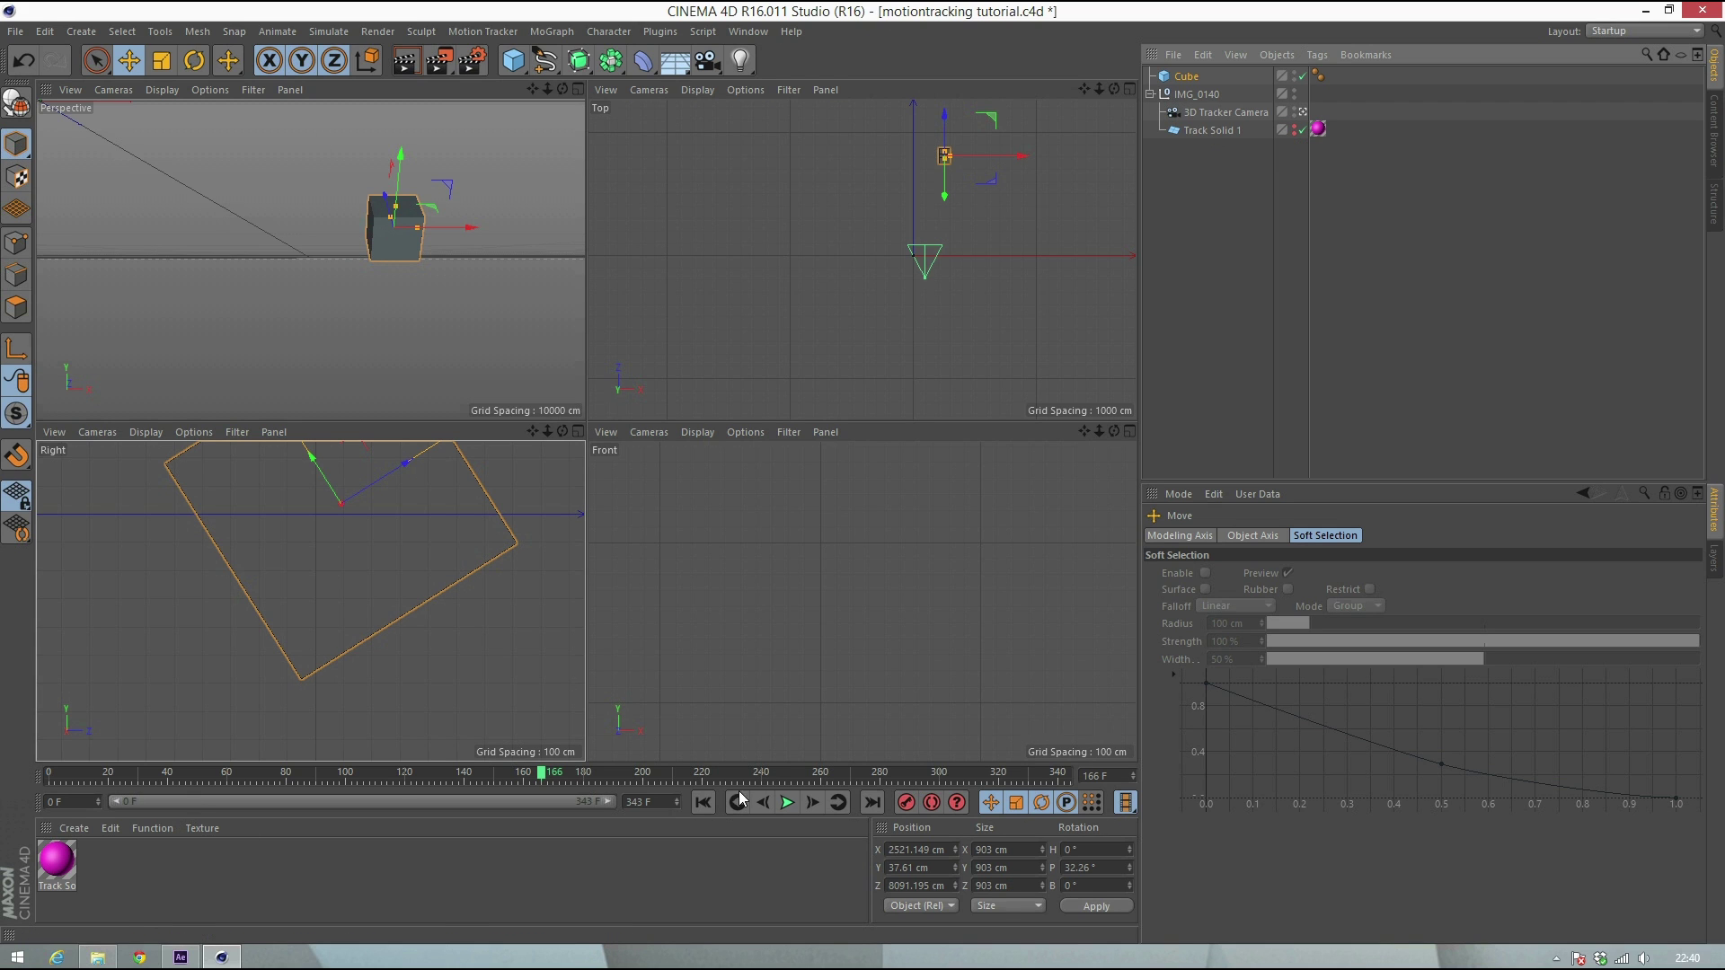
left_click(544, 774)
left_click_drag(545, 778, 241, 789)
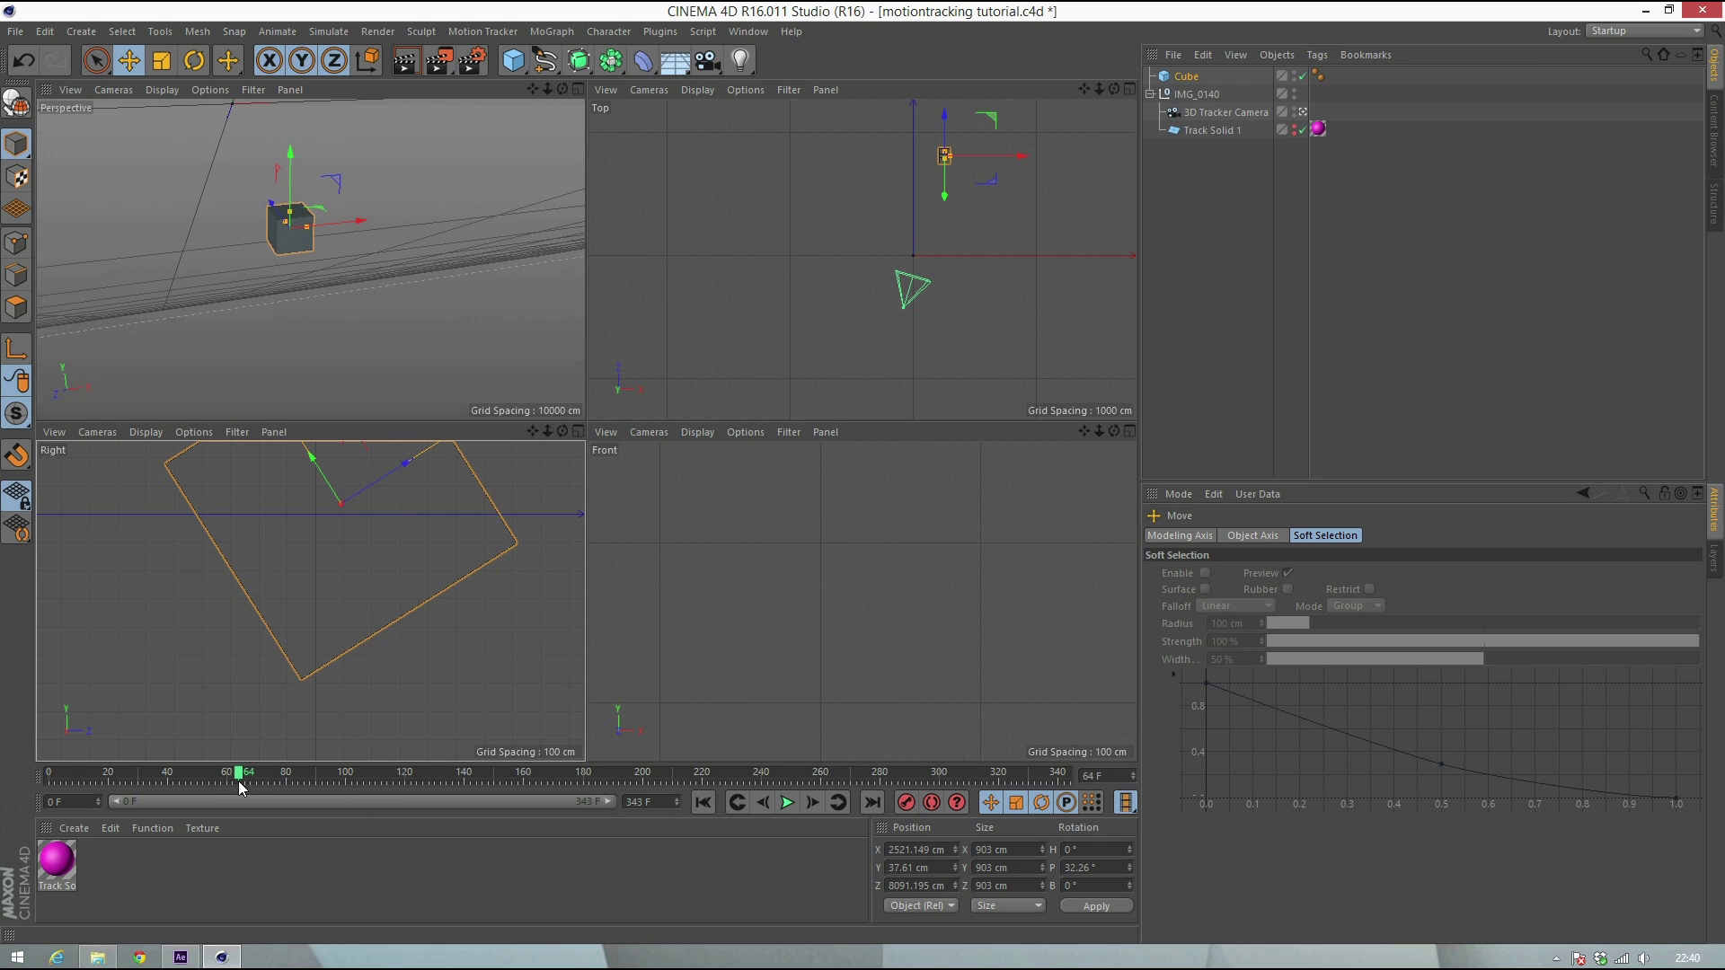
Save the scene as motiontracking tutorial_v2
key("ctrl+shift+s")
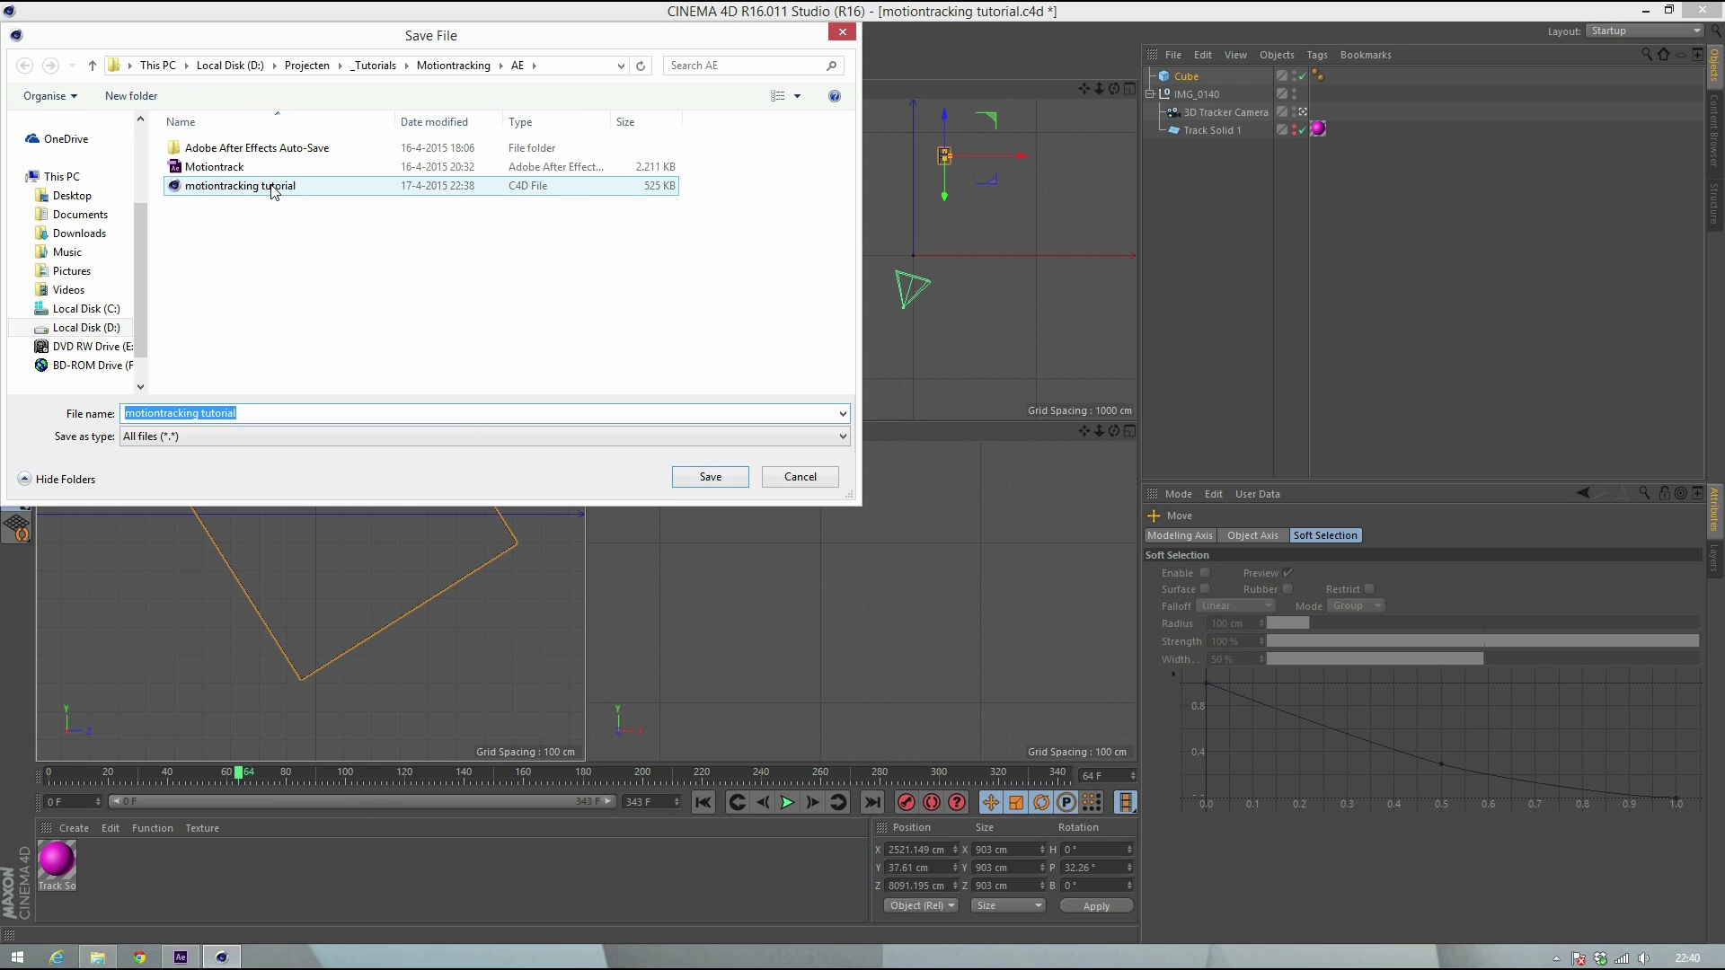
key("End")
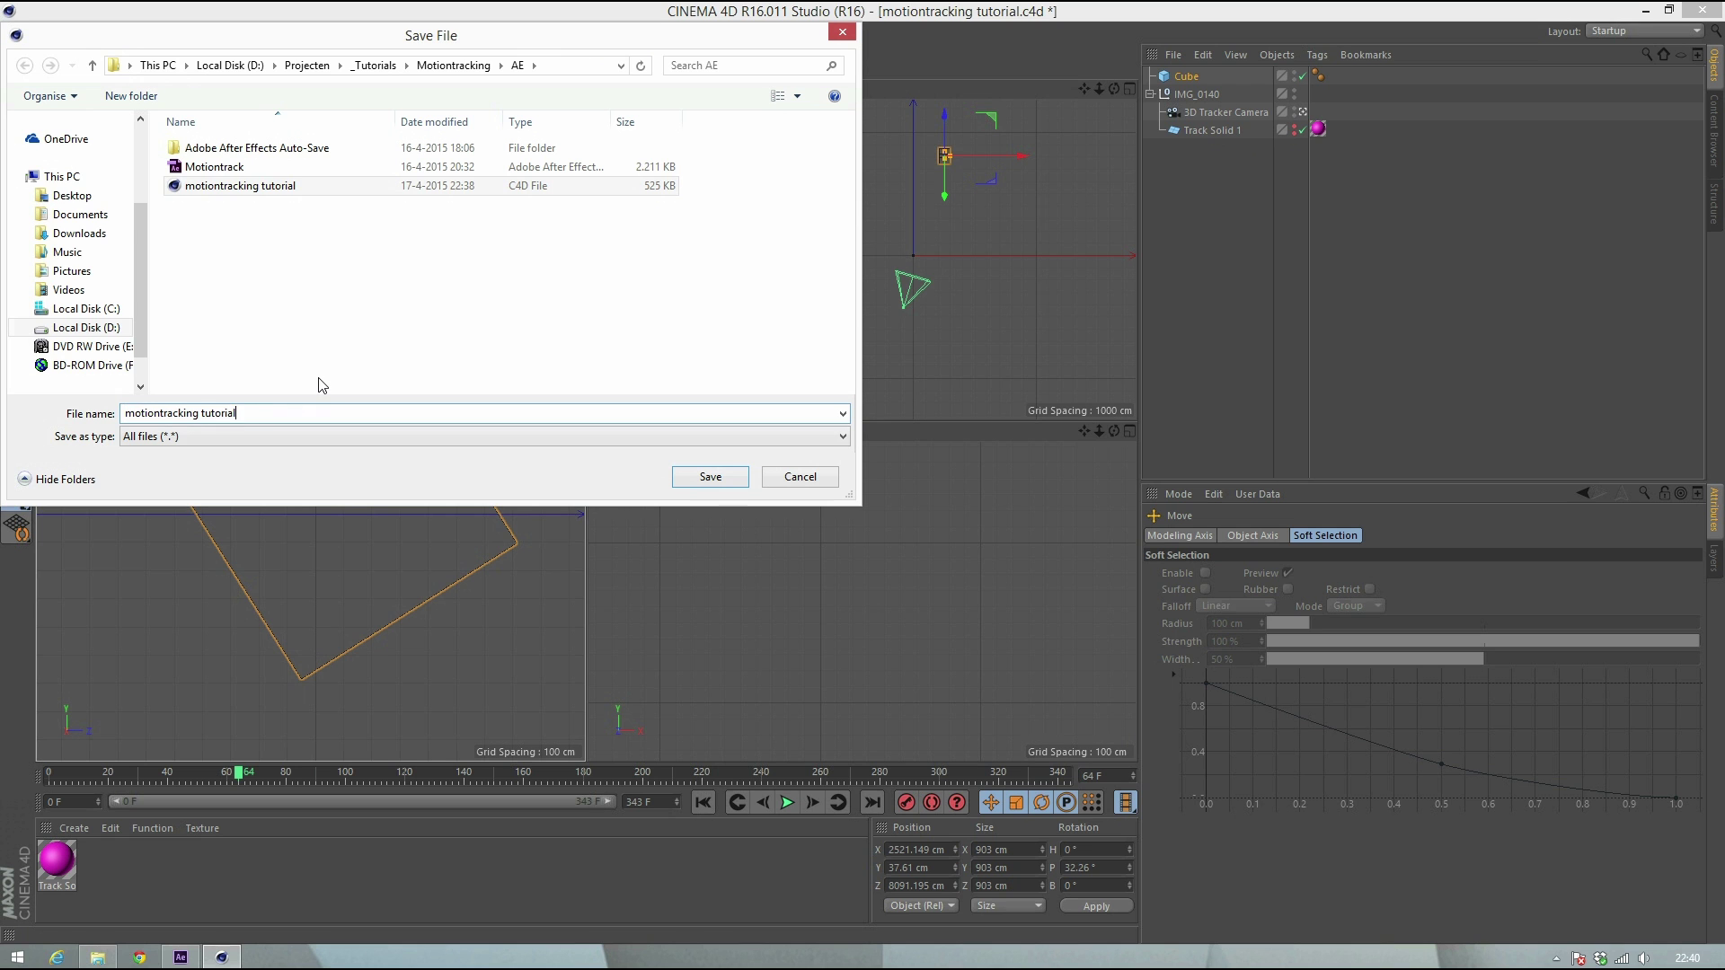
type("_v2")
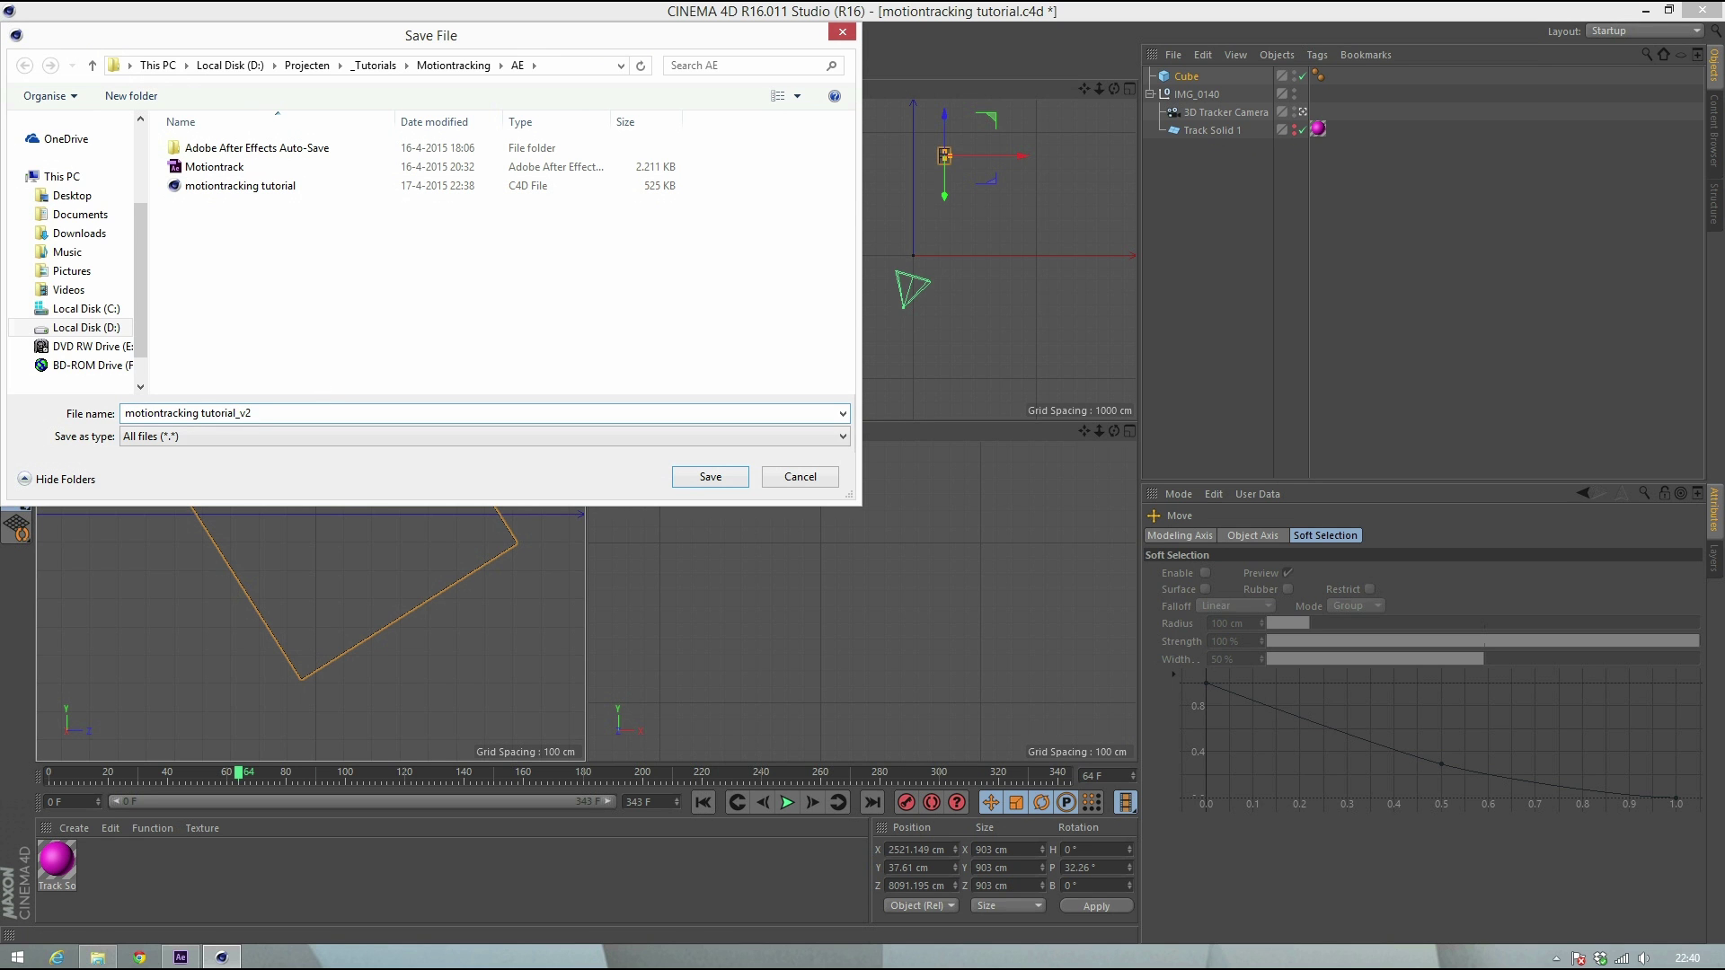
key("Return")
Import motiontracking tutorial_v2.c4d from Motiontracking > AE and drop it below Track Solid 1 in the timeline
key("alt+Tab")
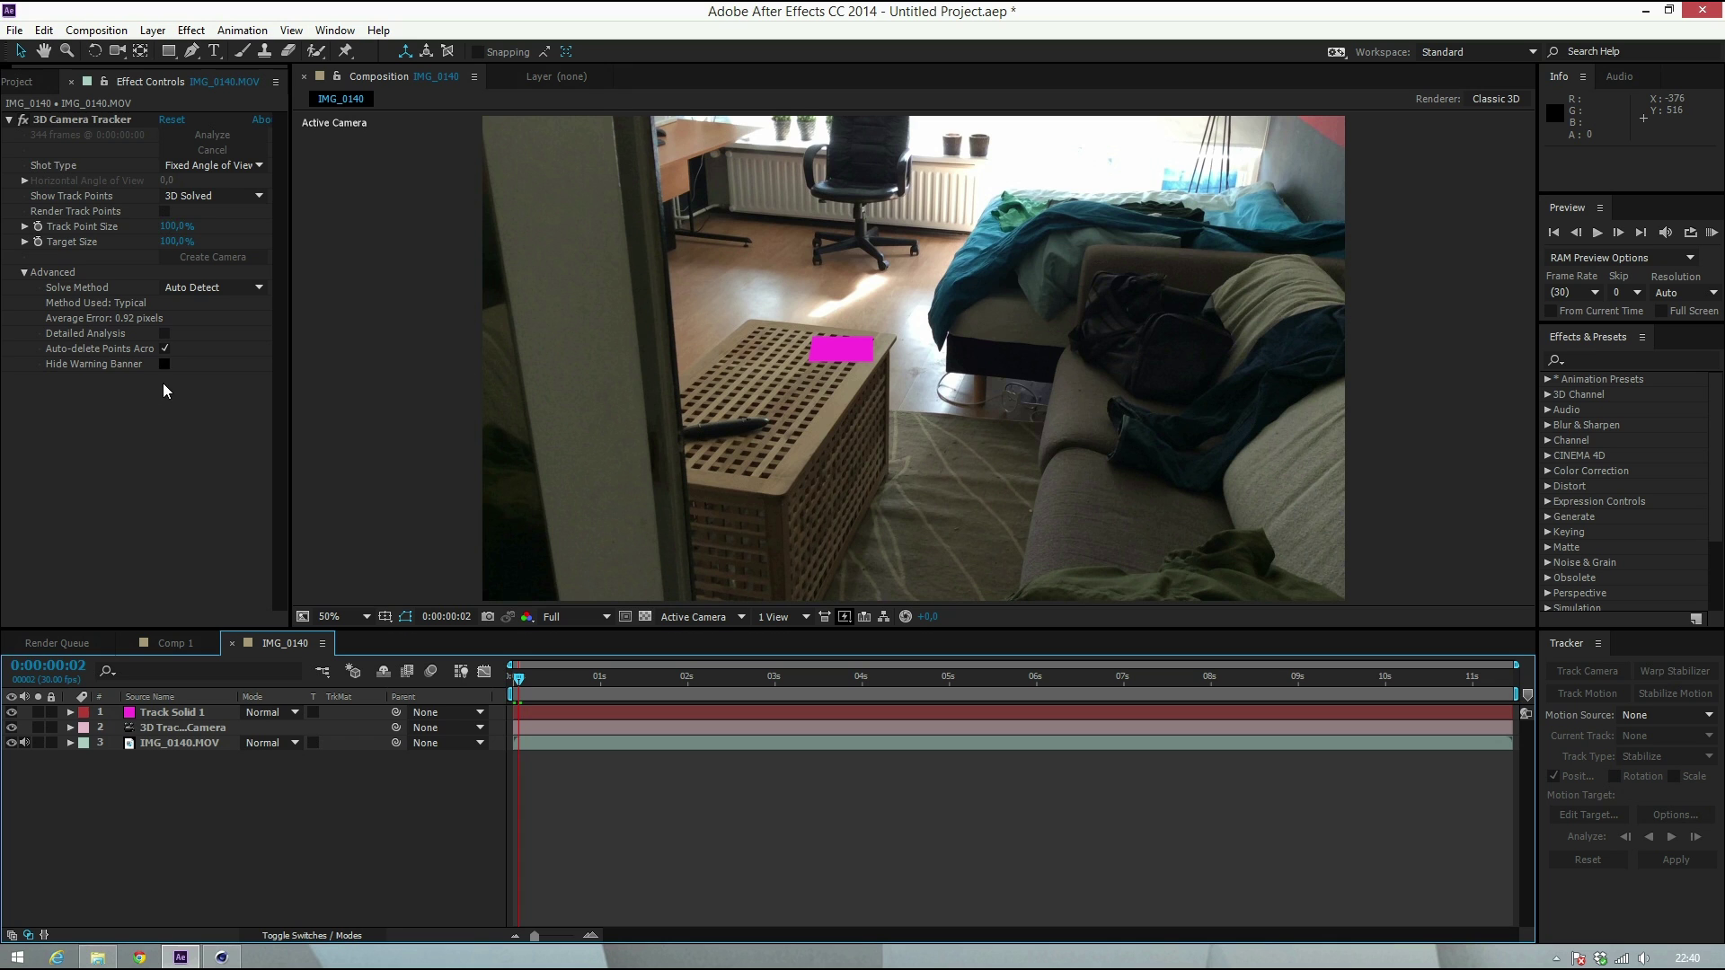
left_click(21, 81)
double_click(174, 396)
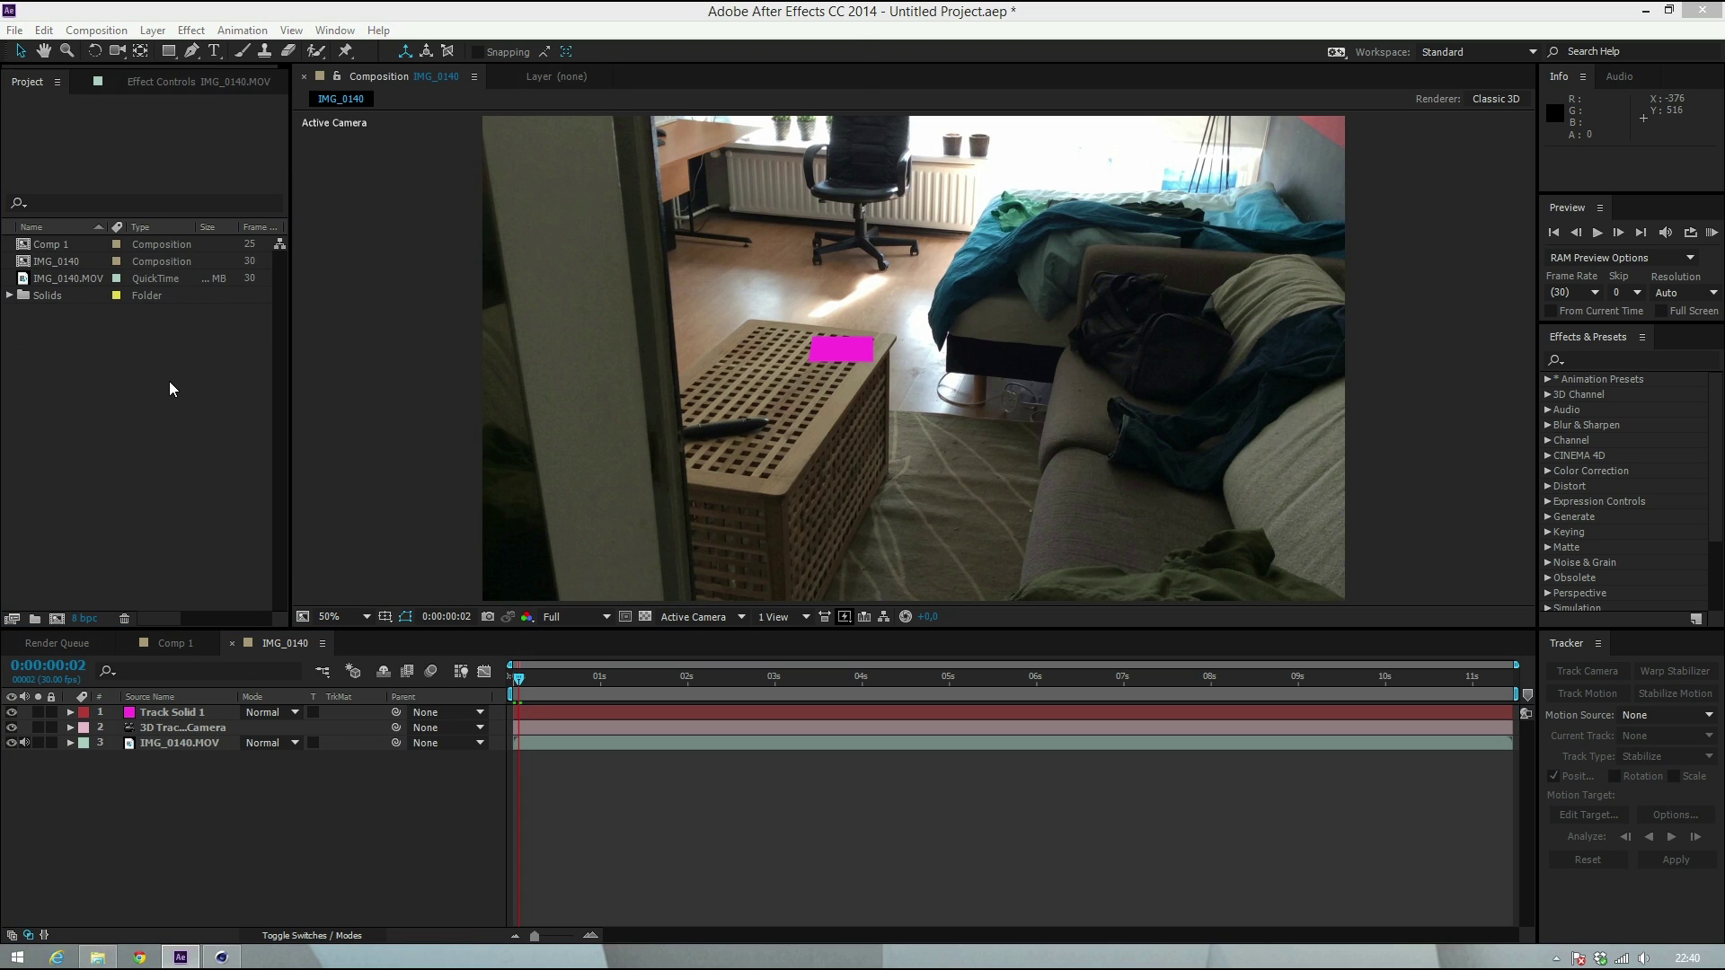
left_click(453, 84)
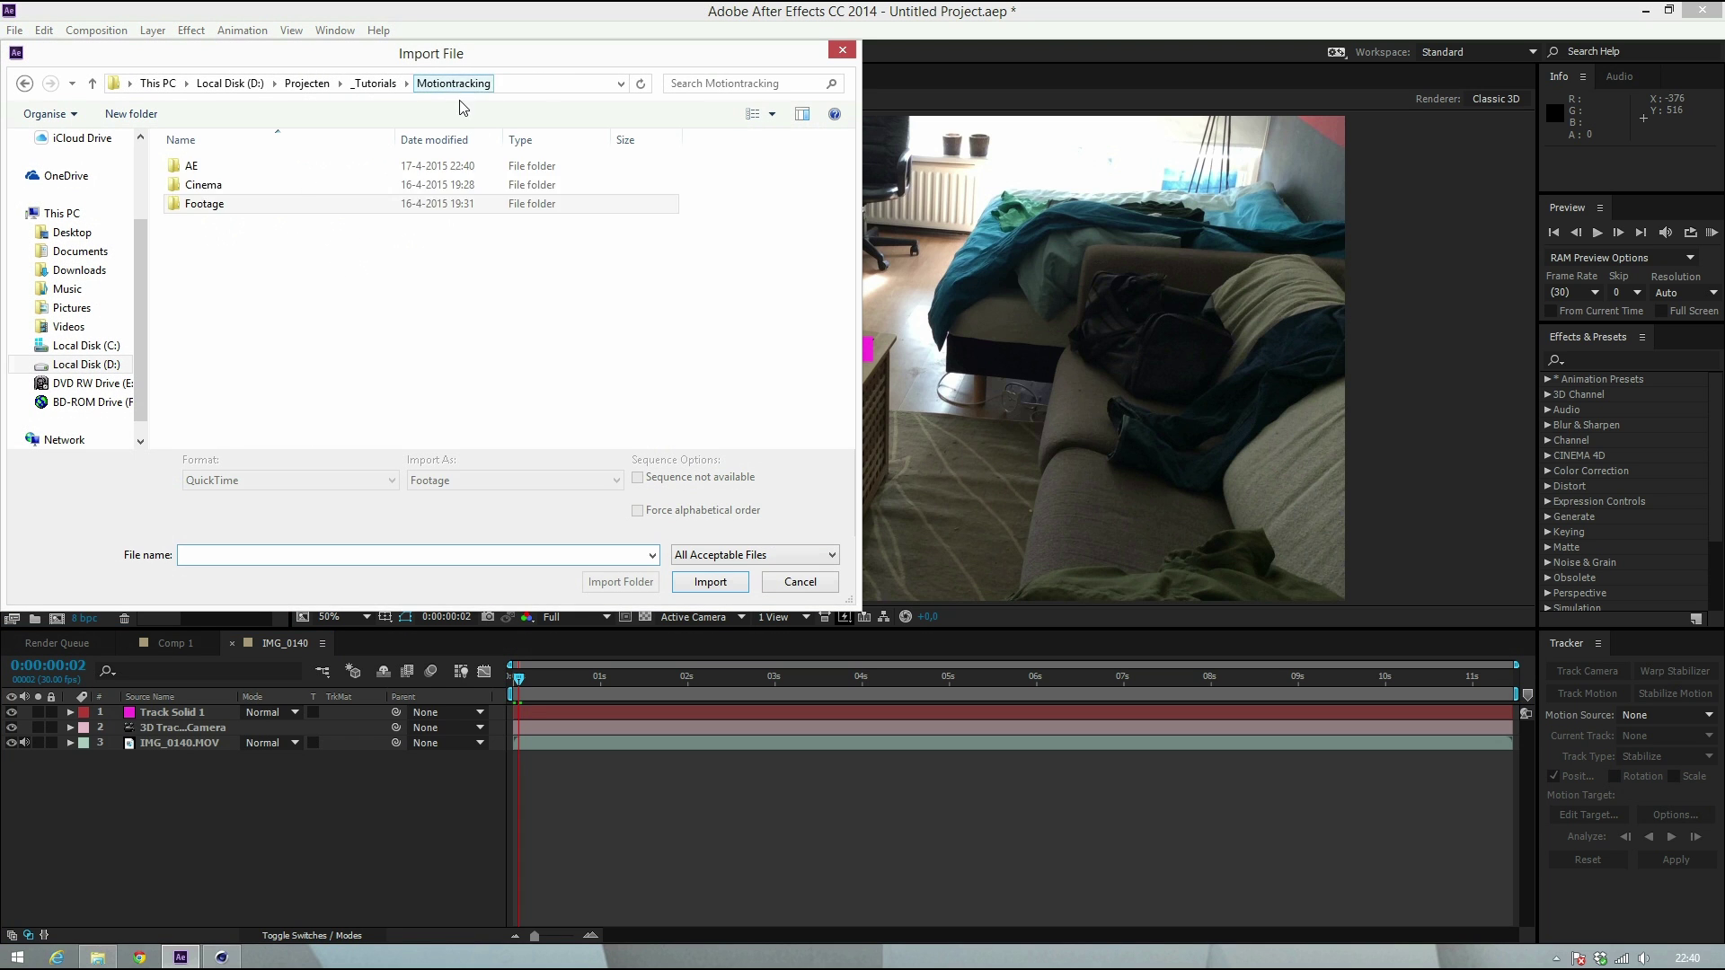
double_click(219, 169)
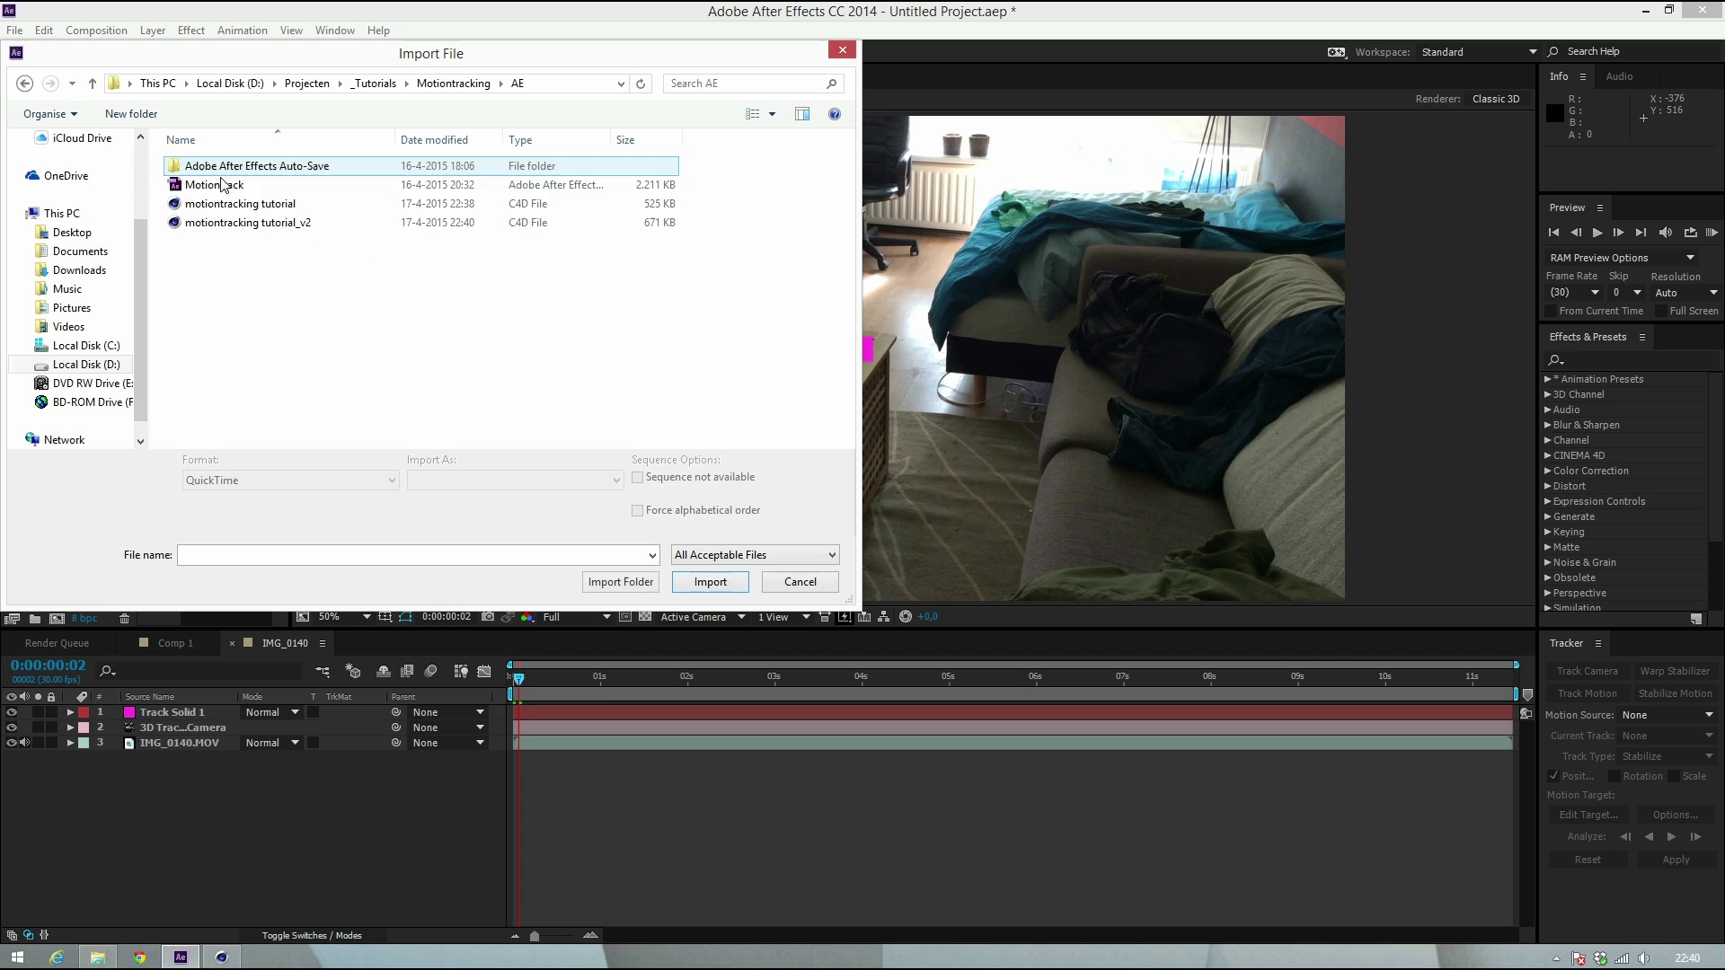
left_click(263, 224)
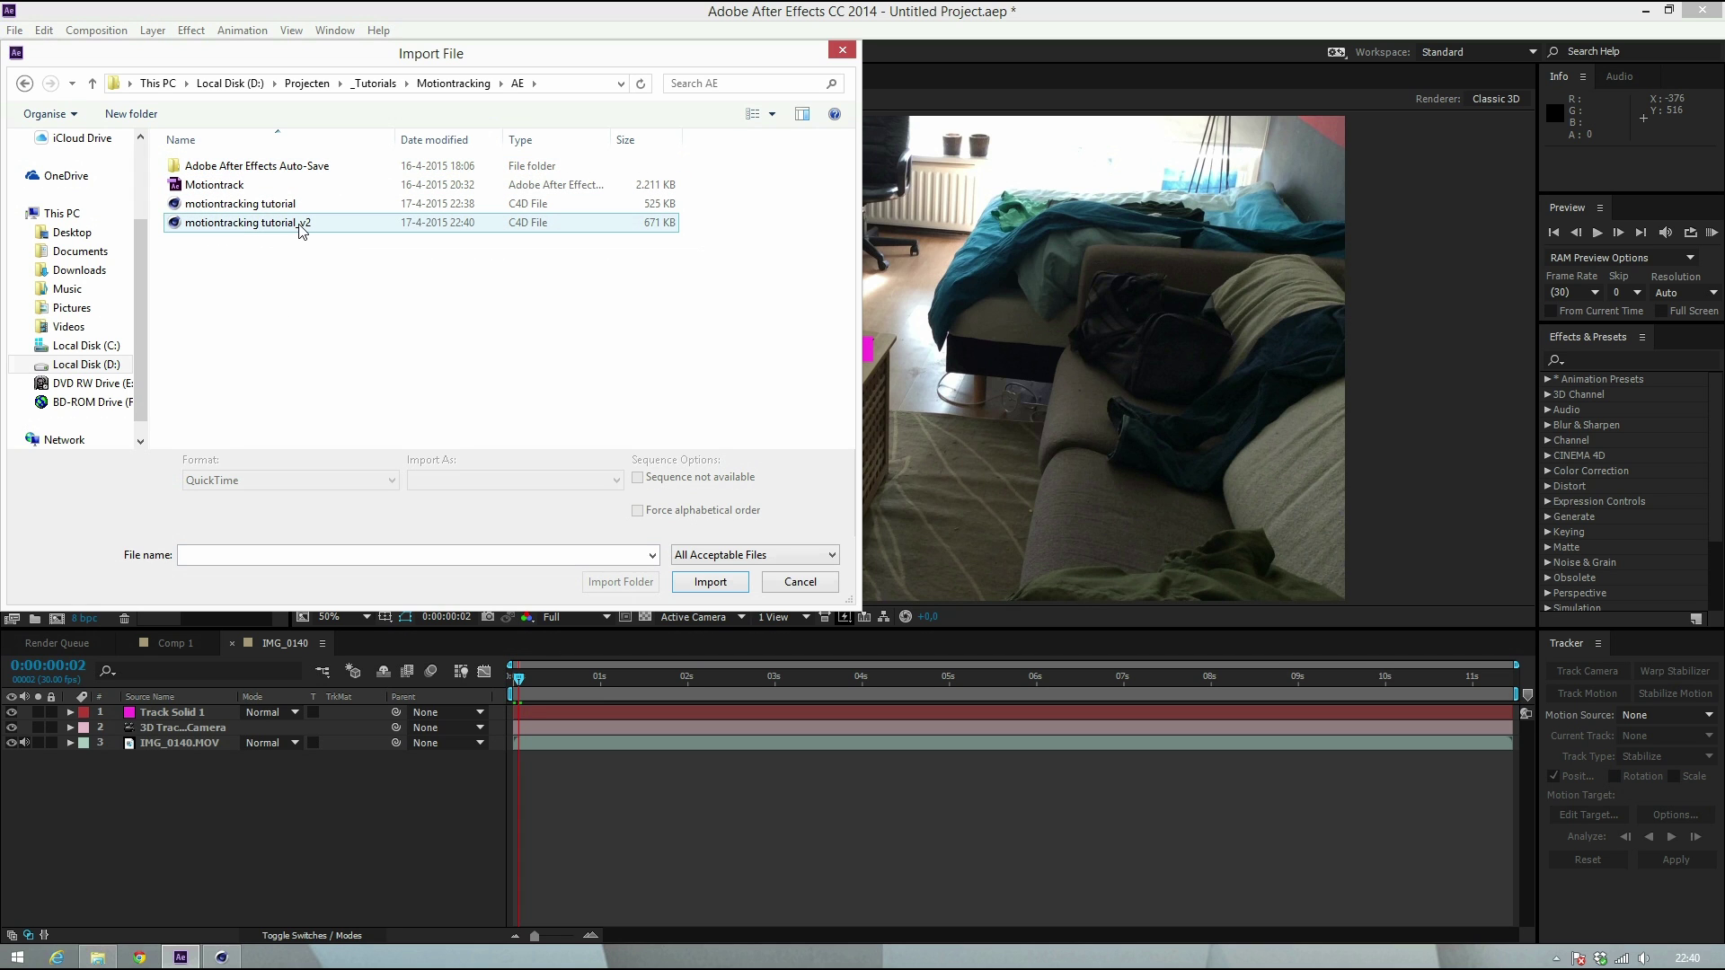
double_click(366, 225)
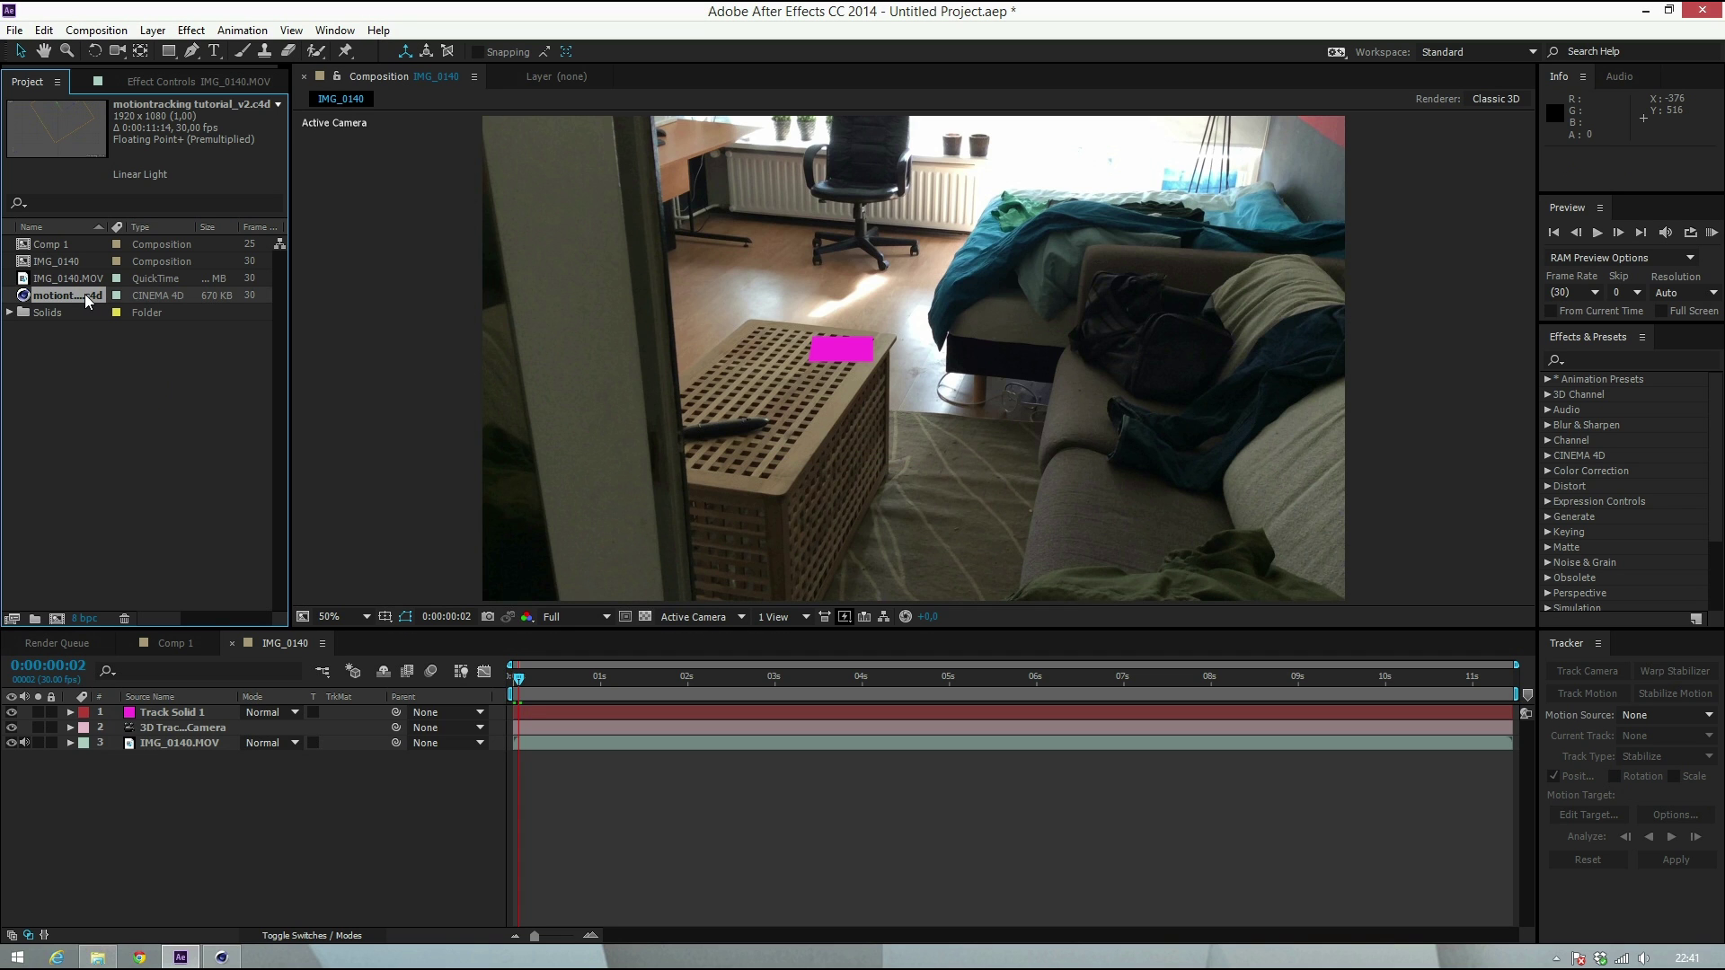
left_click_drag(86, 299, 174, 716)
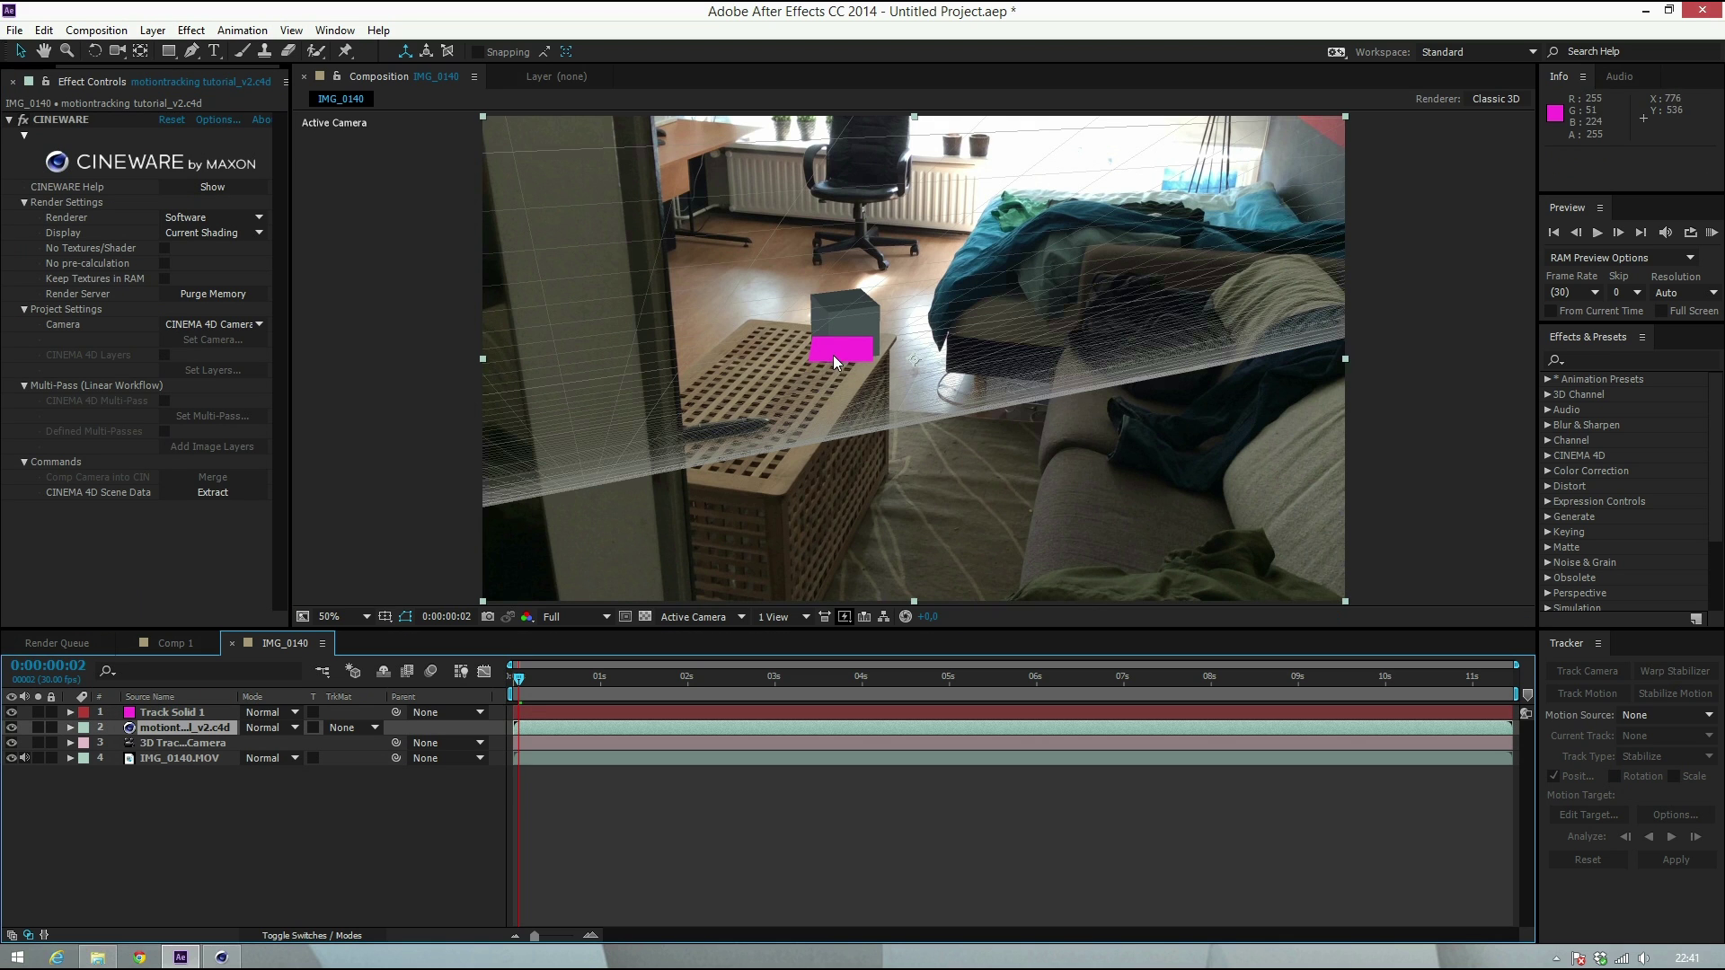
Hide Track Solid 1, set the Cineware renderer to Standard (Final), and scrub to preview the cube
left_click(11, 713)
left_click(367, 835)
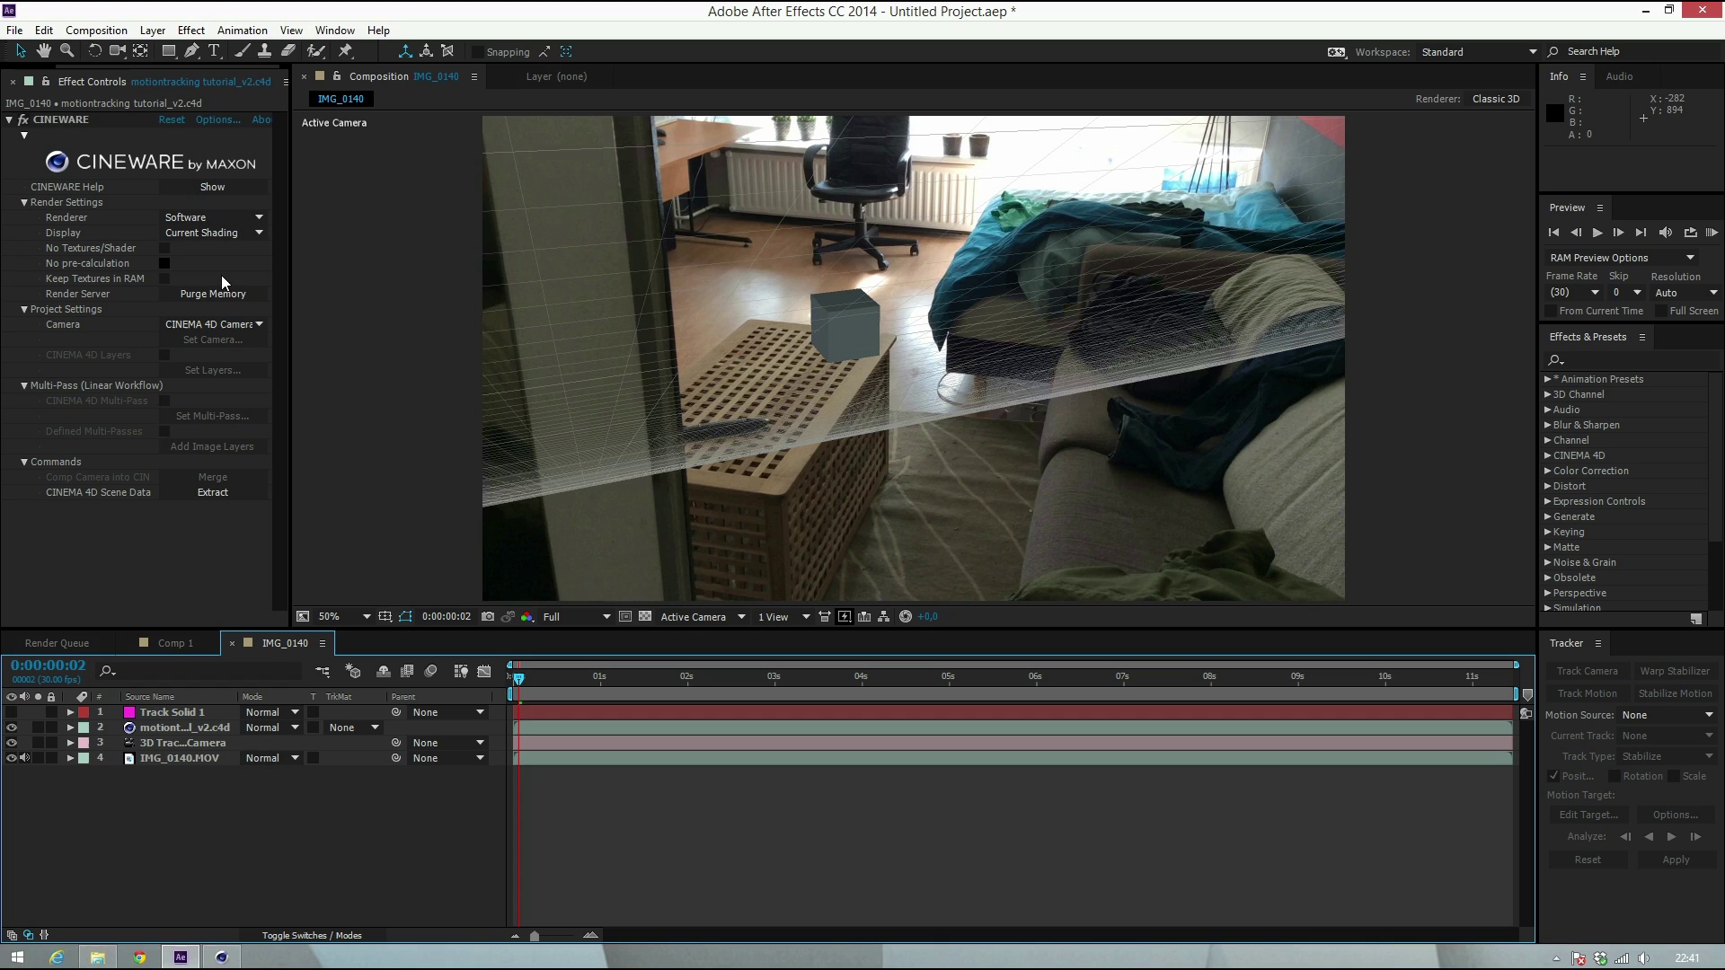
left_click(229, 225)
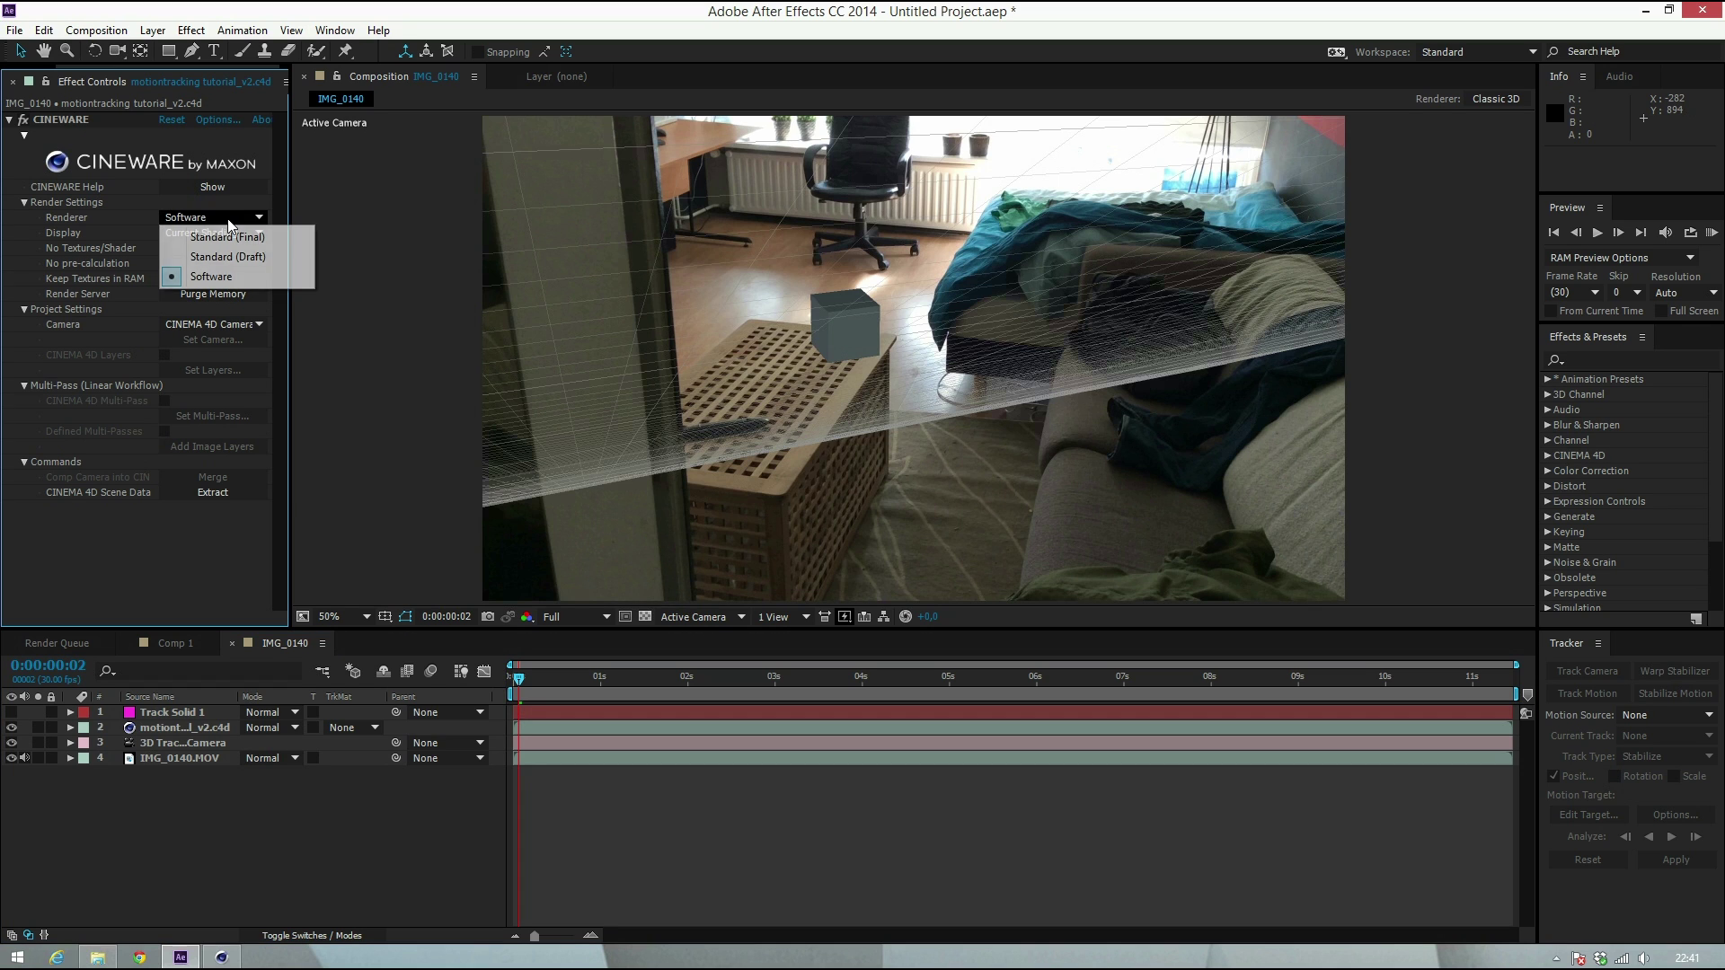
left_click(216, 232)
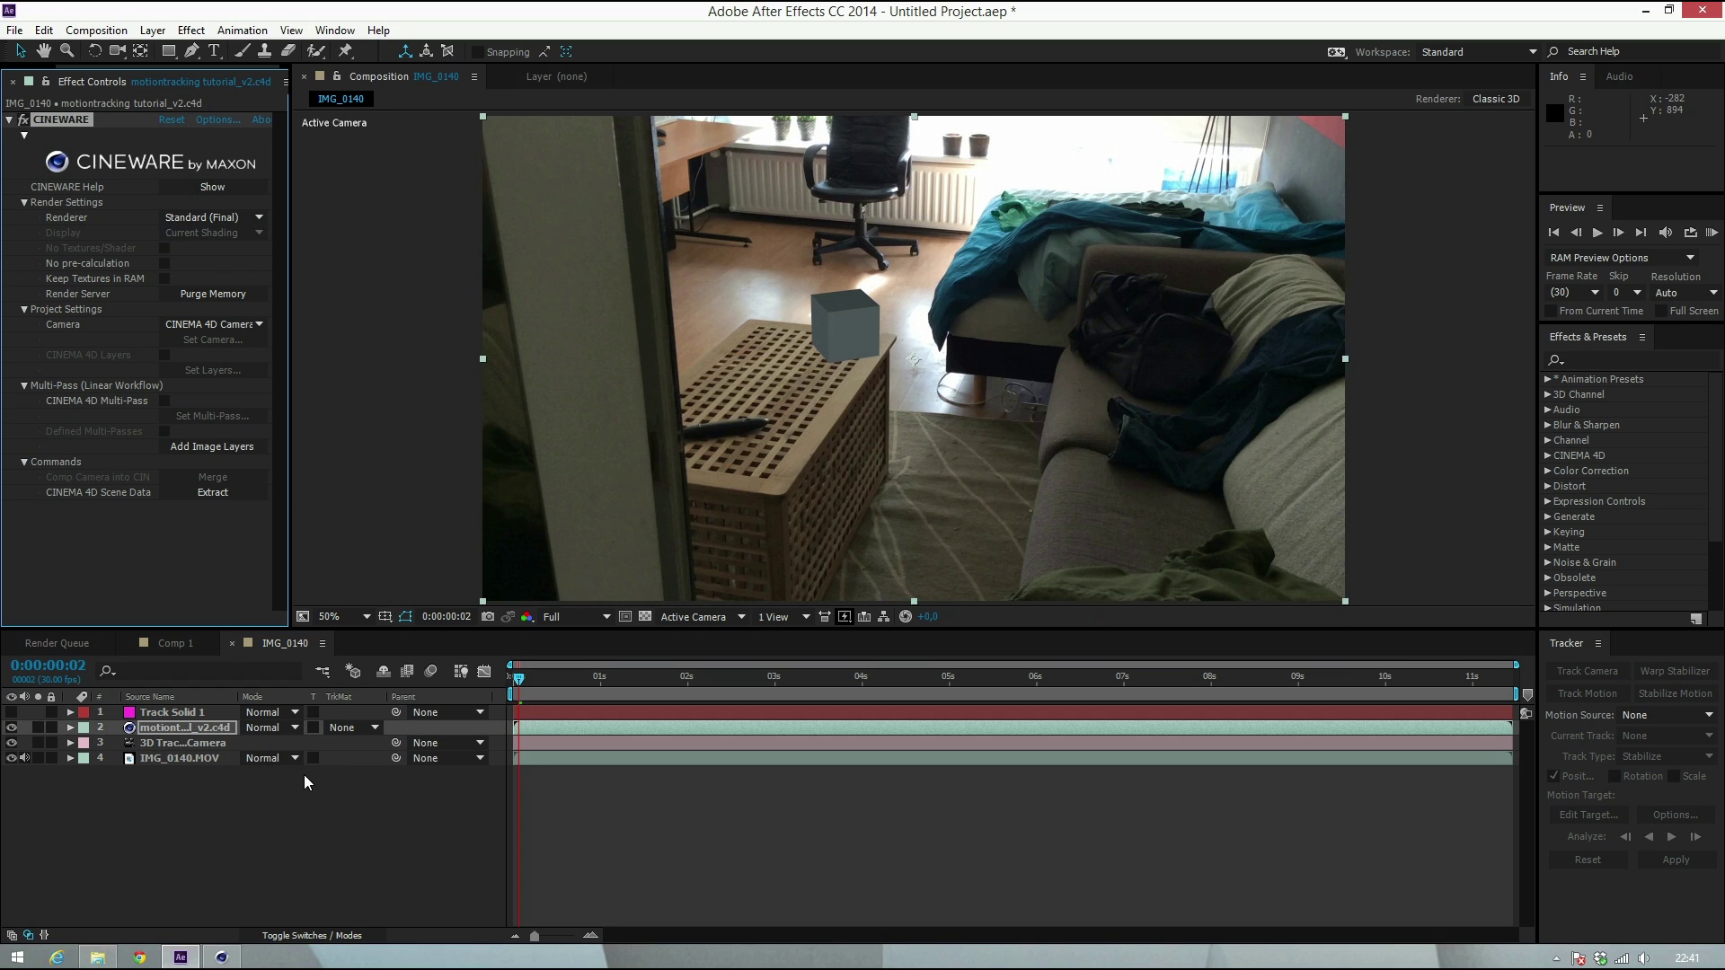
left_click_drag(530, 685, 848, 687)
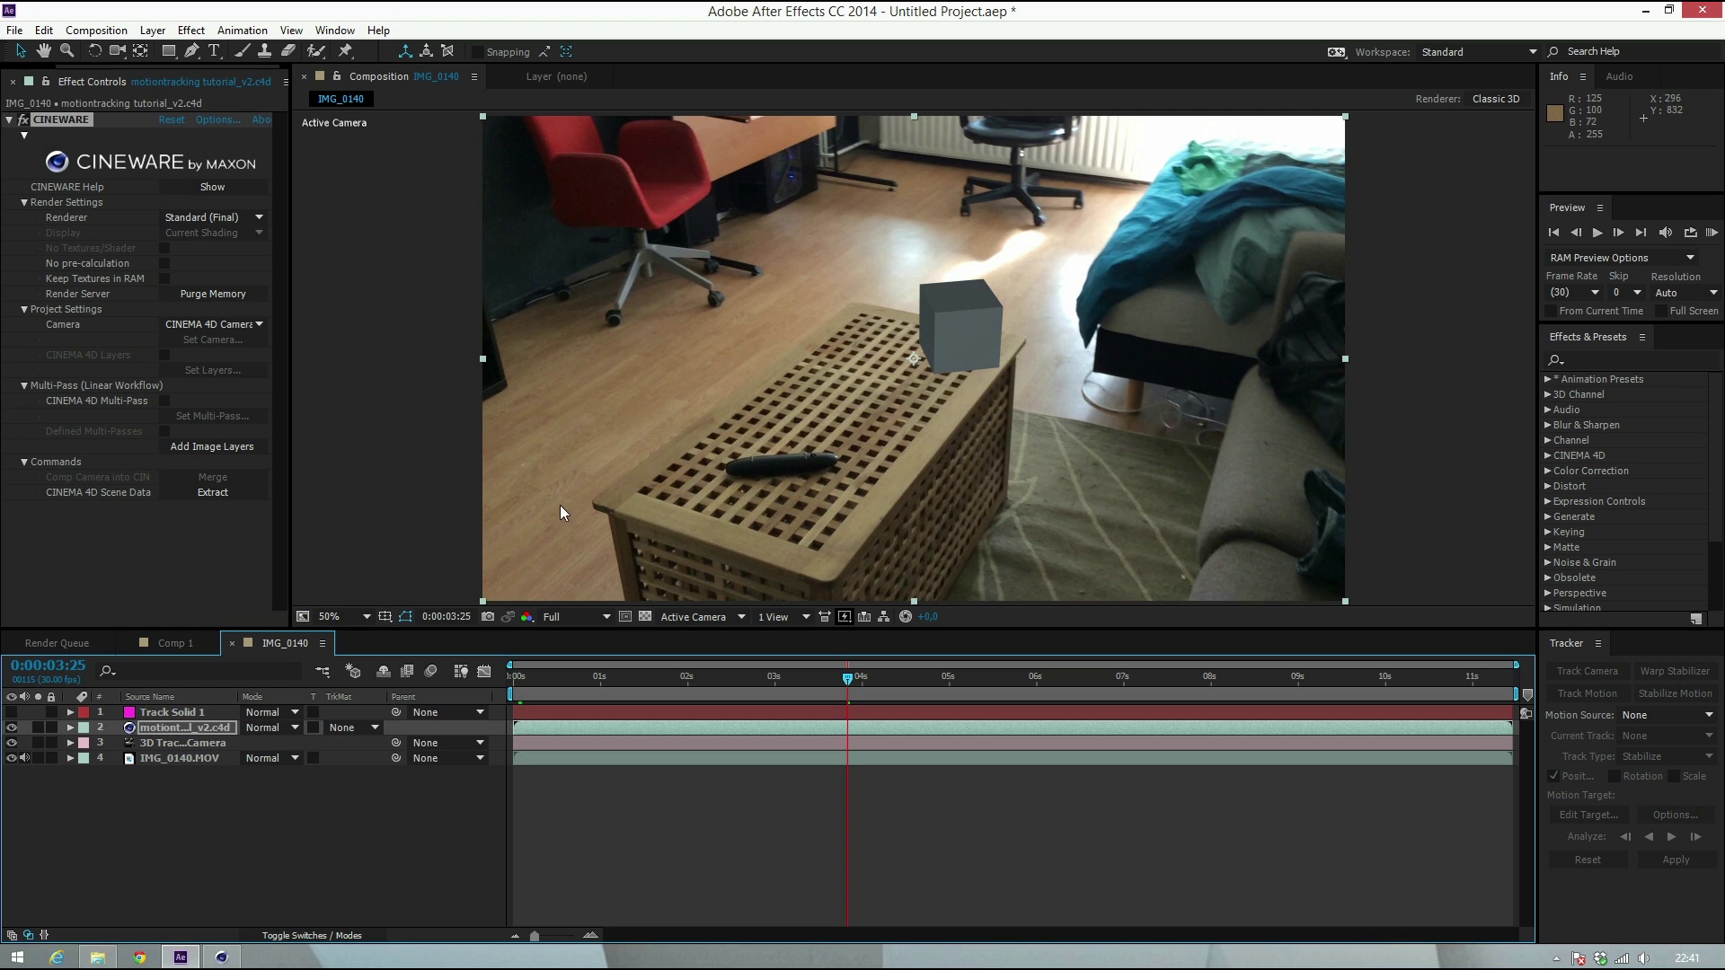
Make the Track Solid 1 material partly transparent and change its colour from magenta to turquoise
key("alt+Tab")
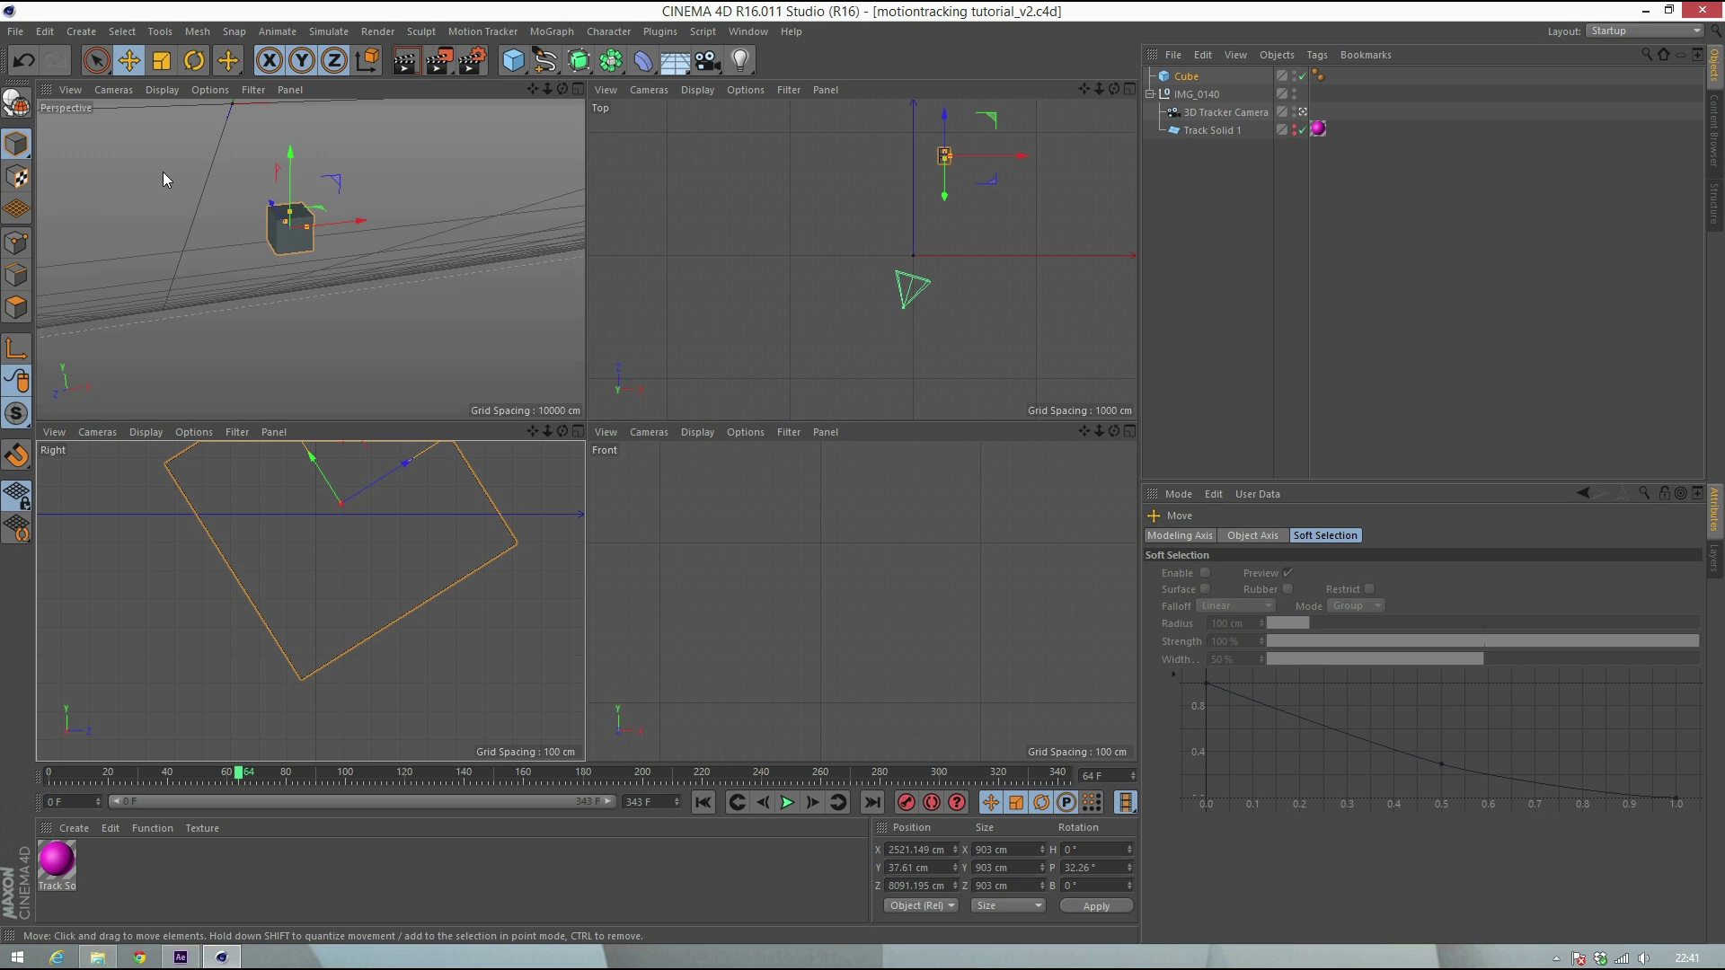
double_click(57, 862)
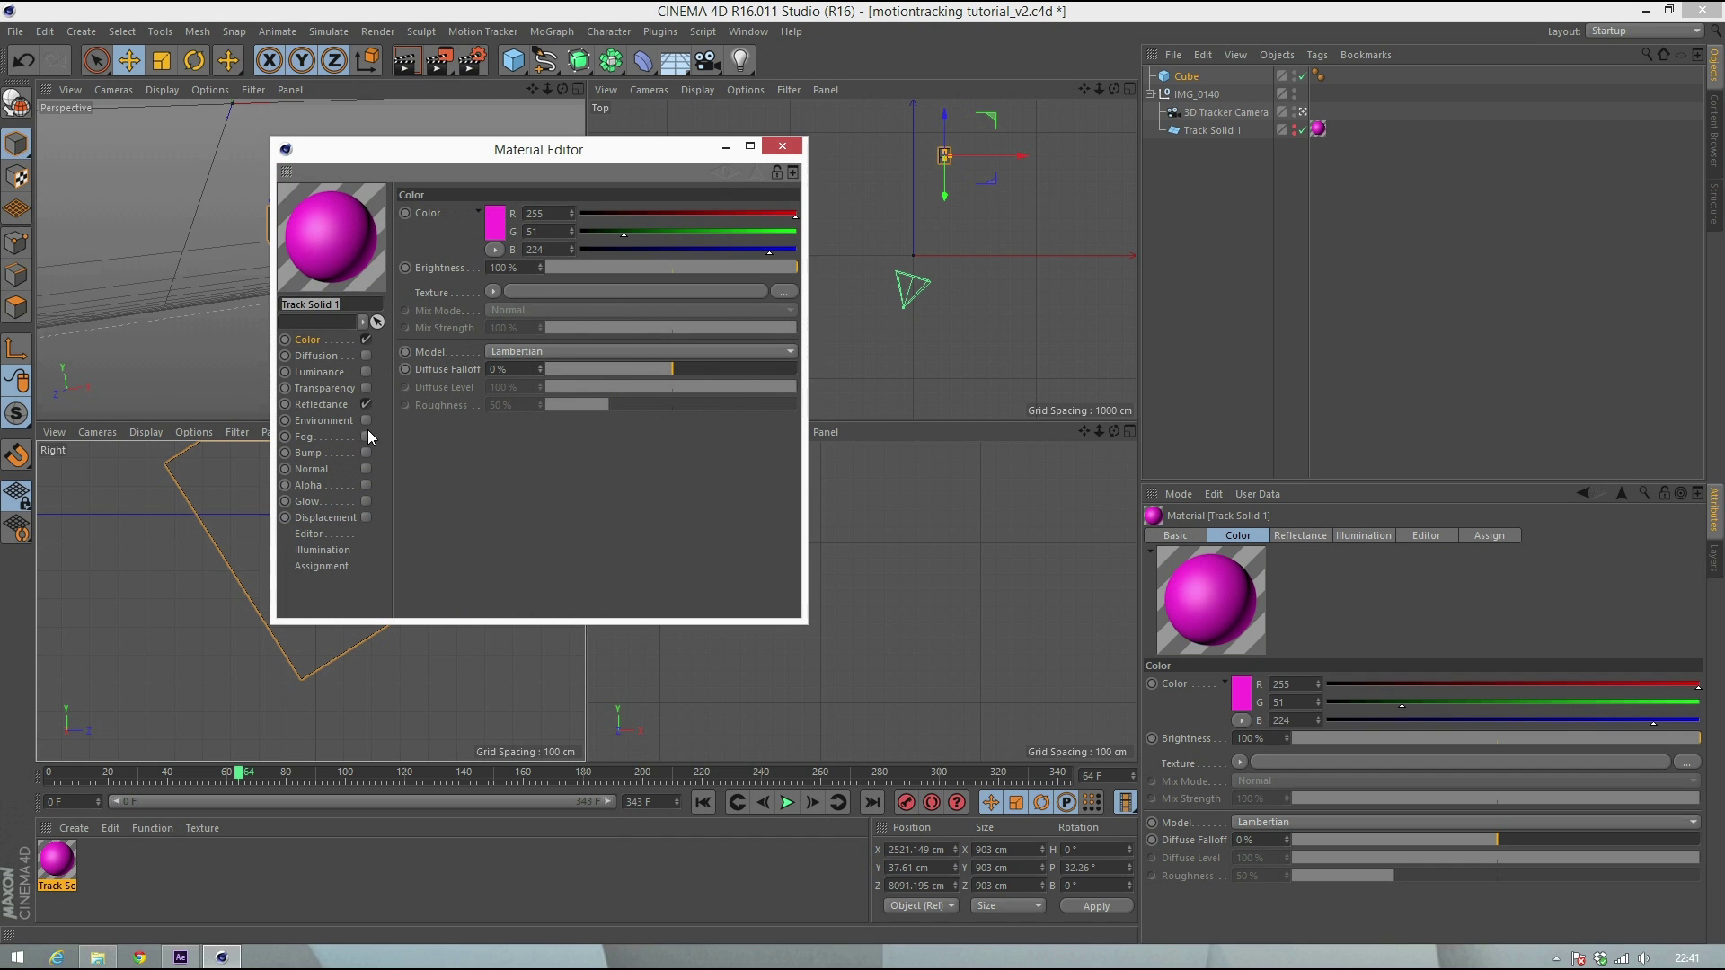
left_click(337, 387)
left_click(365, 387)
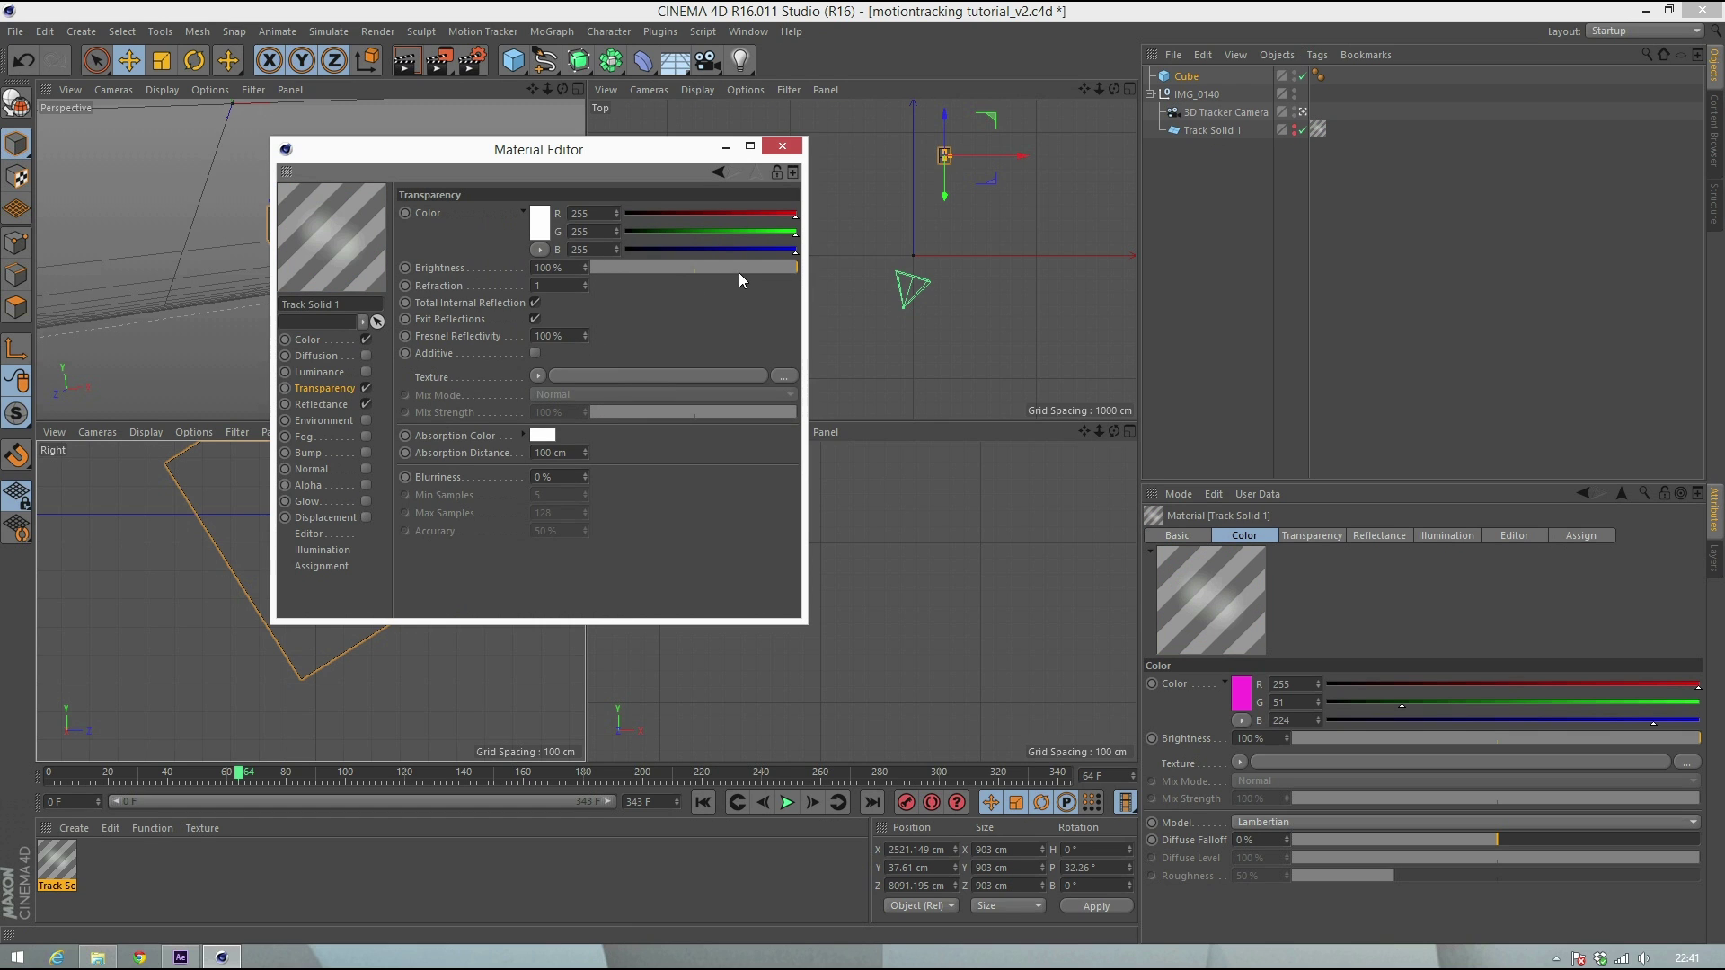
mouse_move(724, 266)
left_mouse_down()
mouse_move(655, 271)
mouse_move(736, 266)
left_mouse_up()
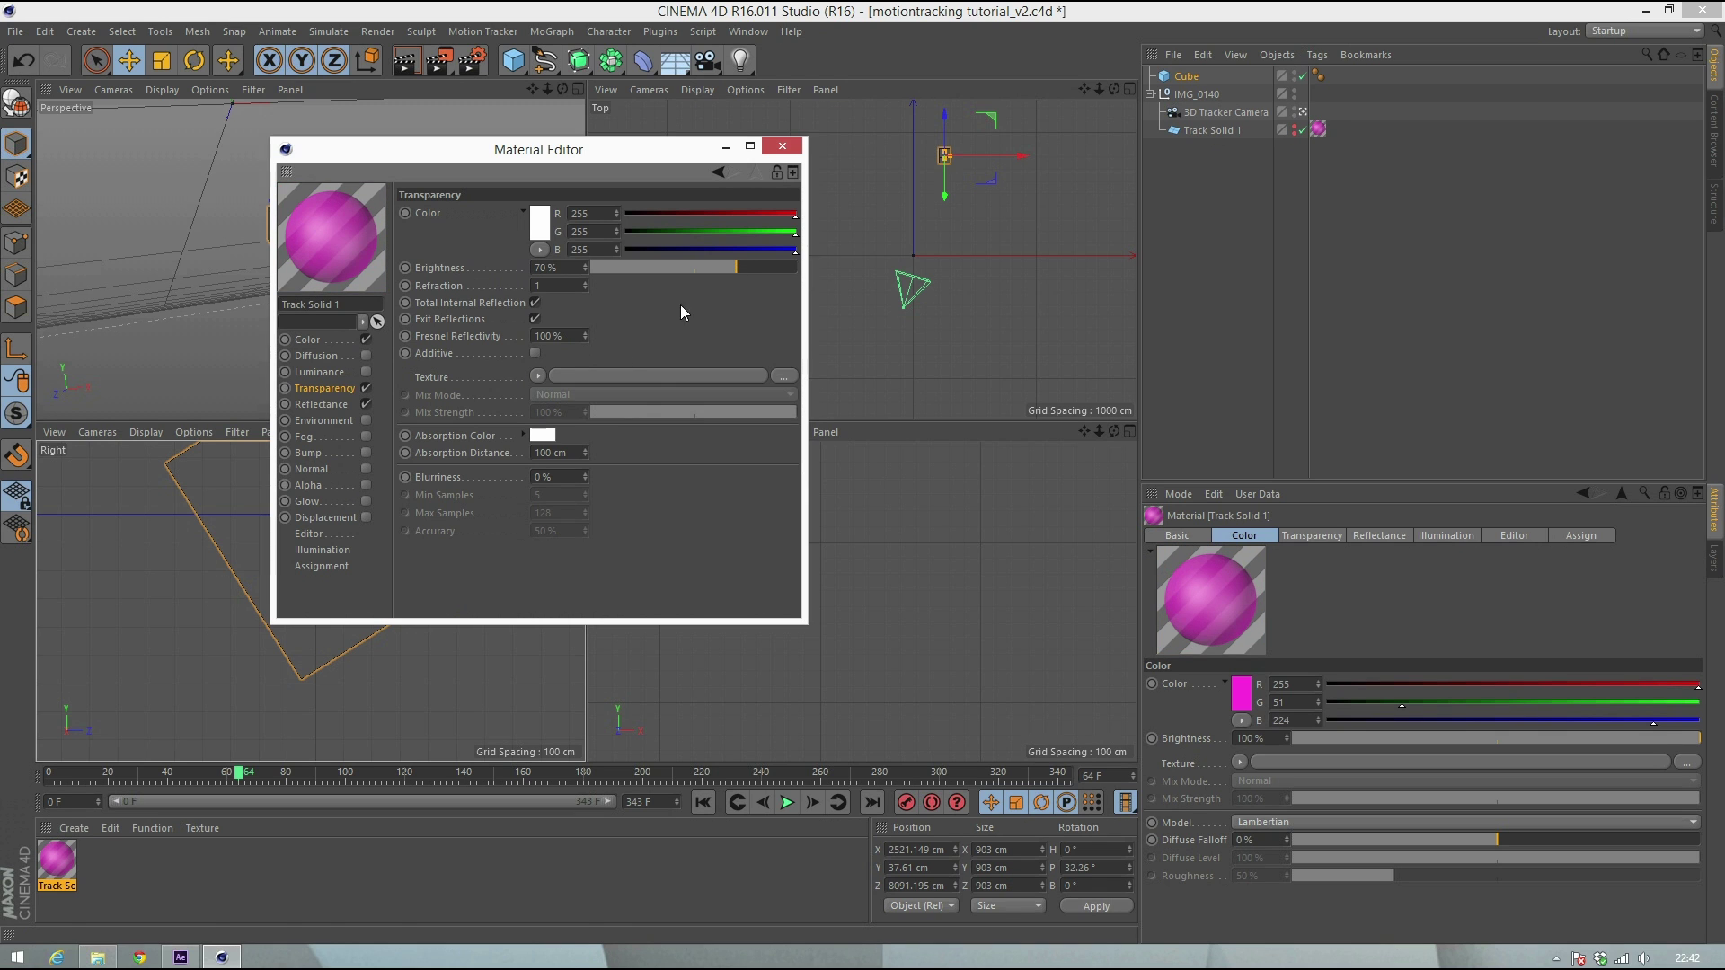
left_click(319, 339)
left_click(523, 235)
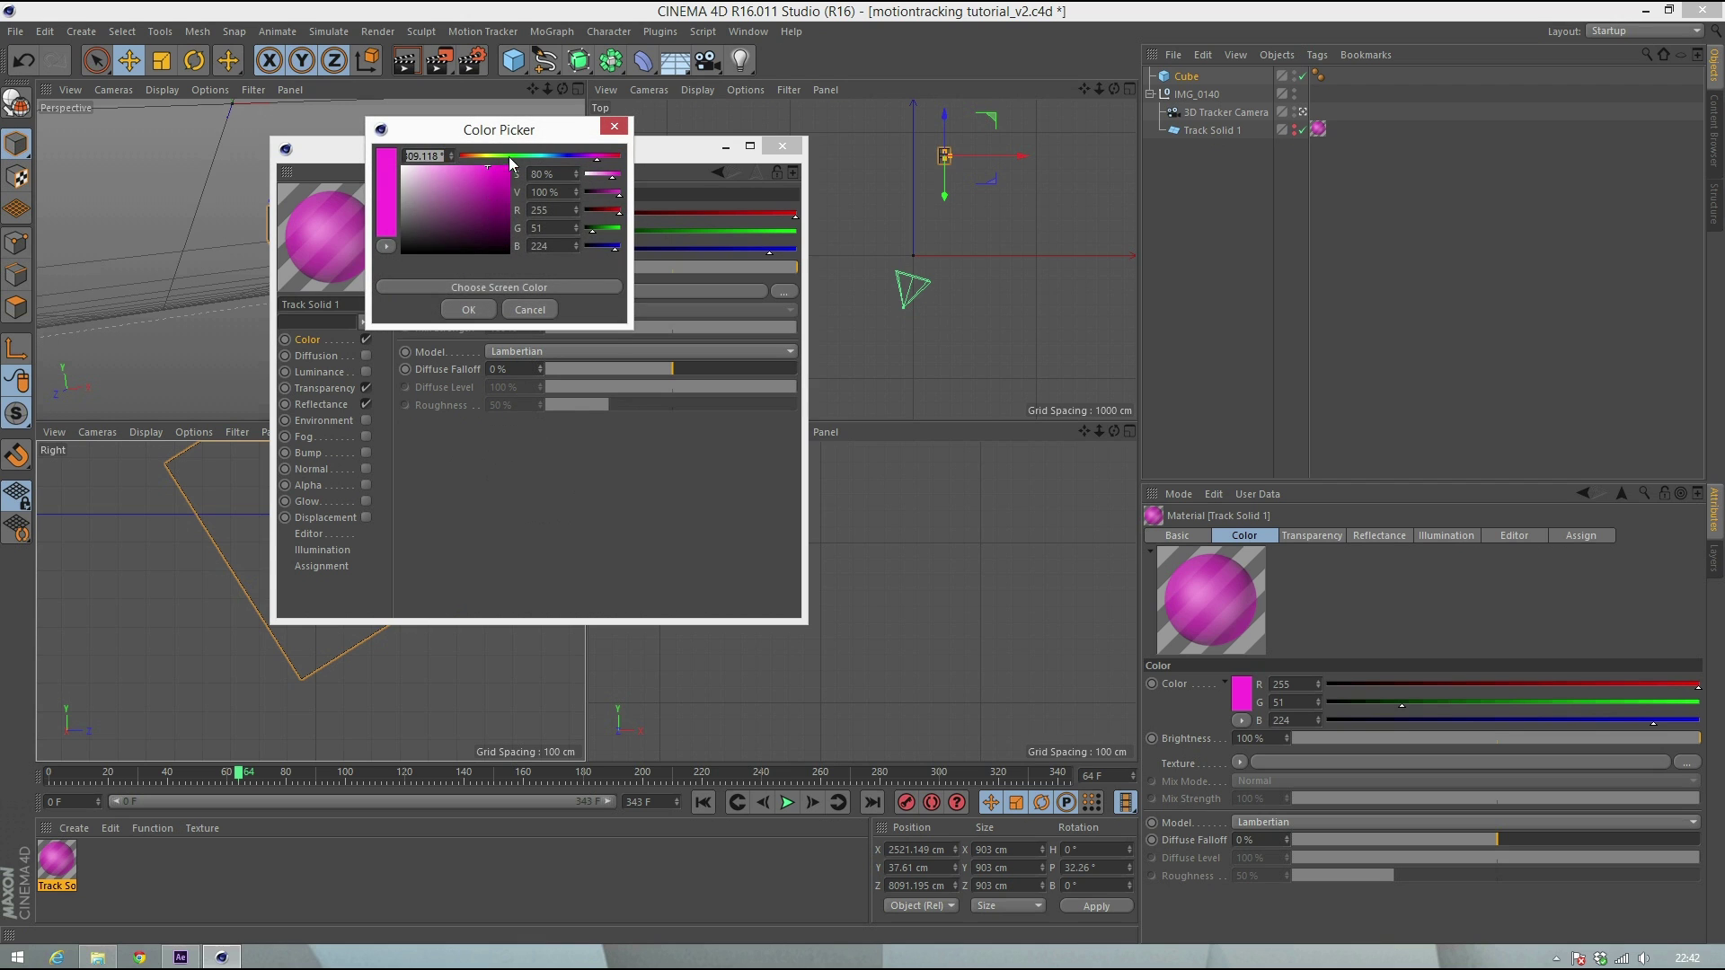
left_click_drag(512, 162, 539, 165)
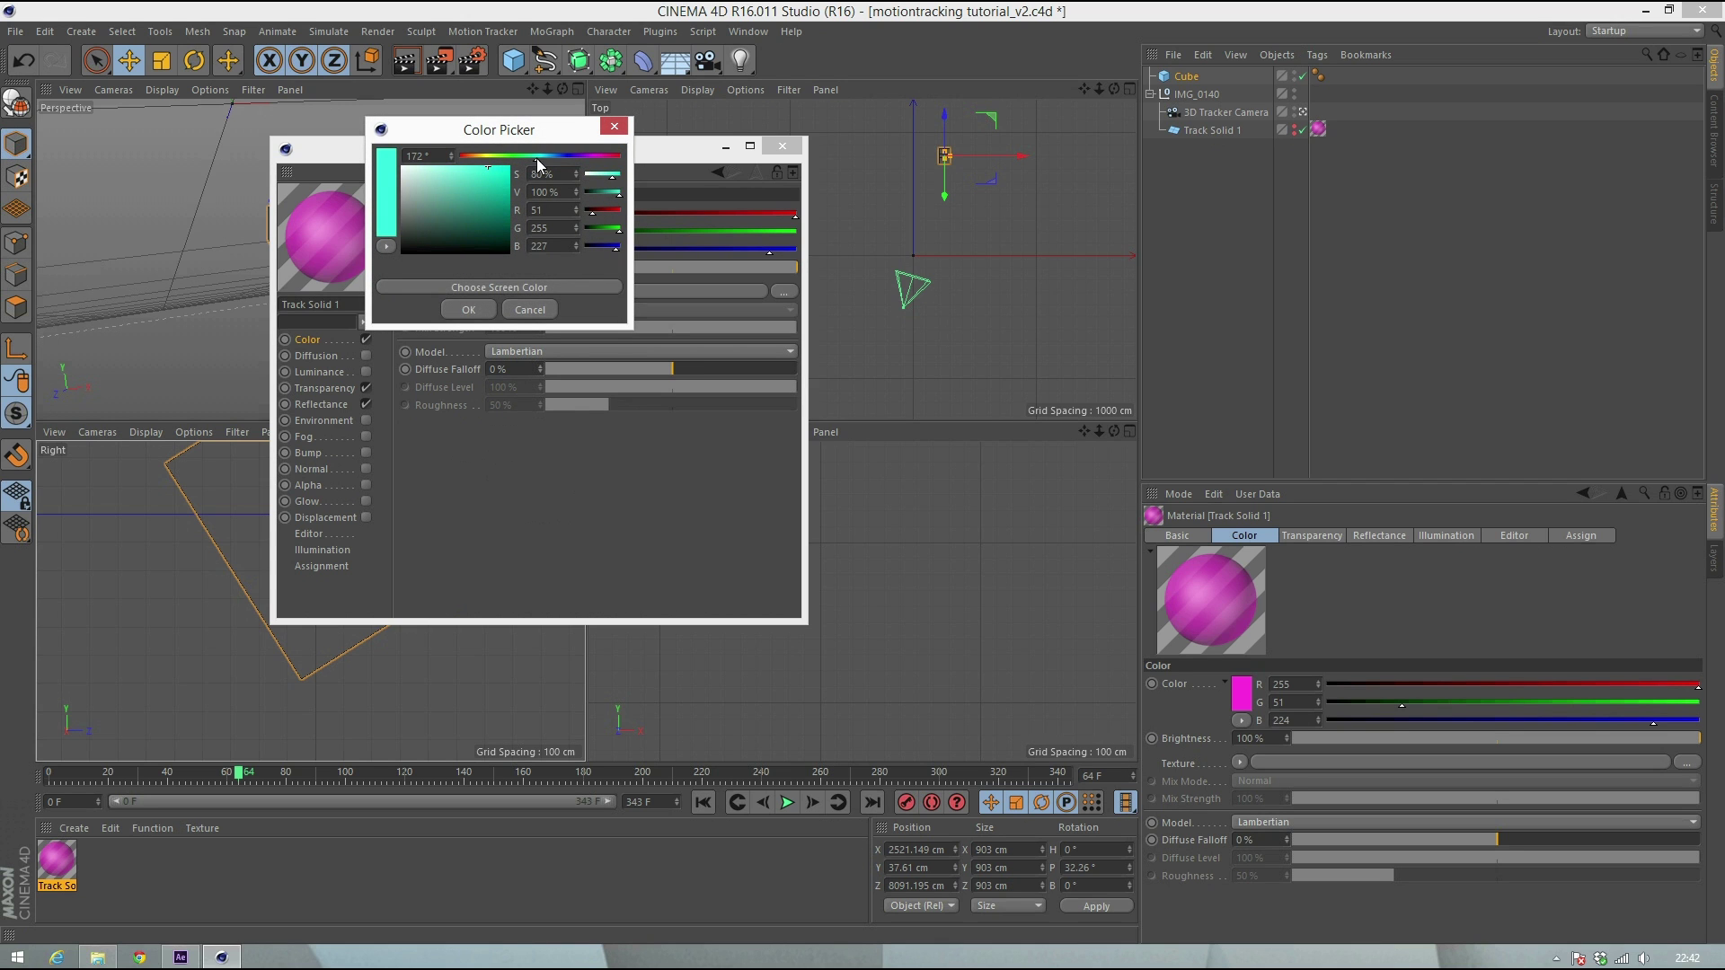
left_click(471, 307)
left_click(781, 147)
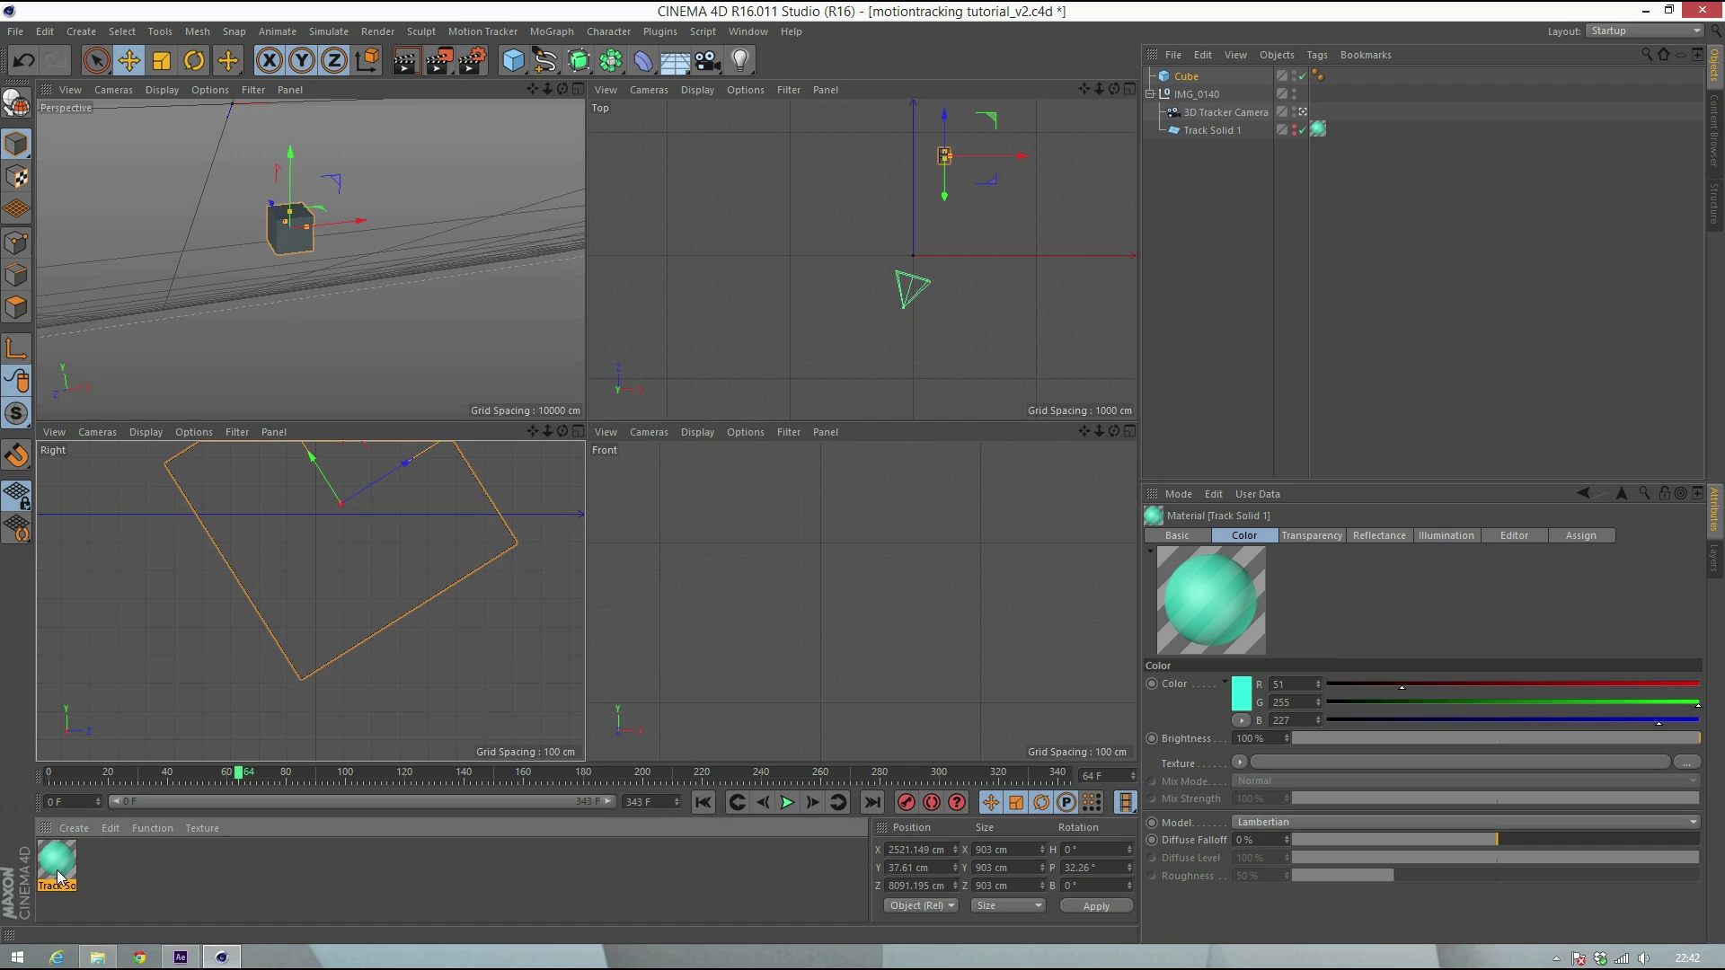
Apply the turquoise material to the Cube and save the scene
left_click_drag(59, 876, 292, 235)
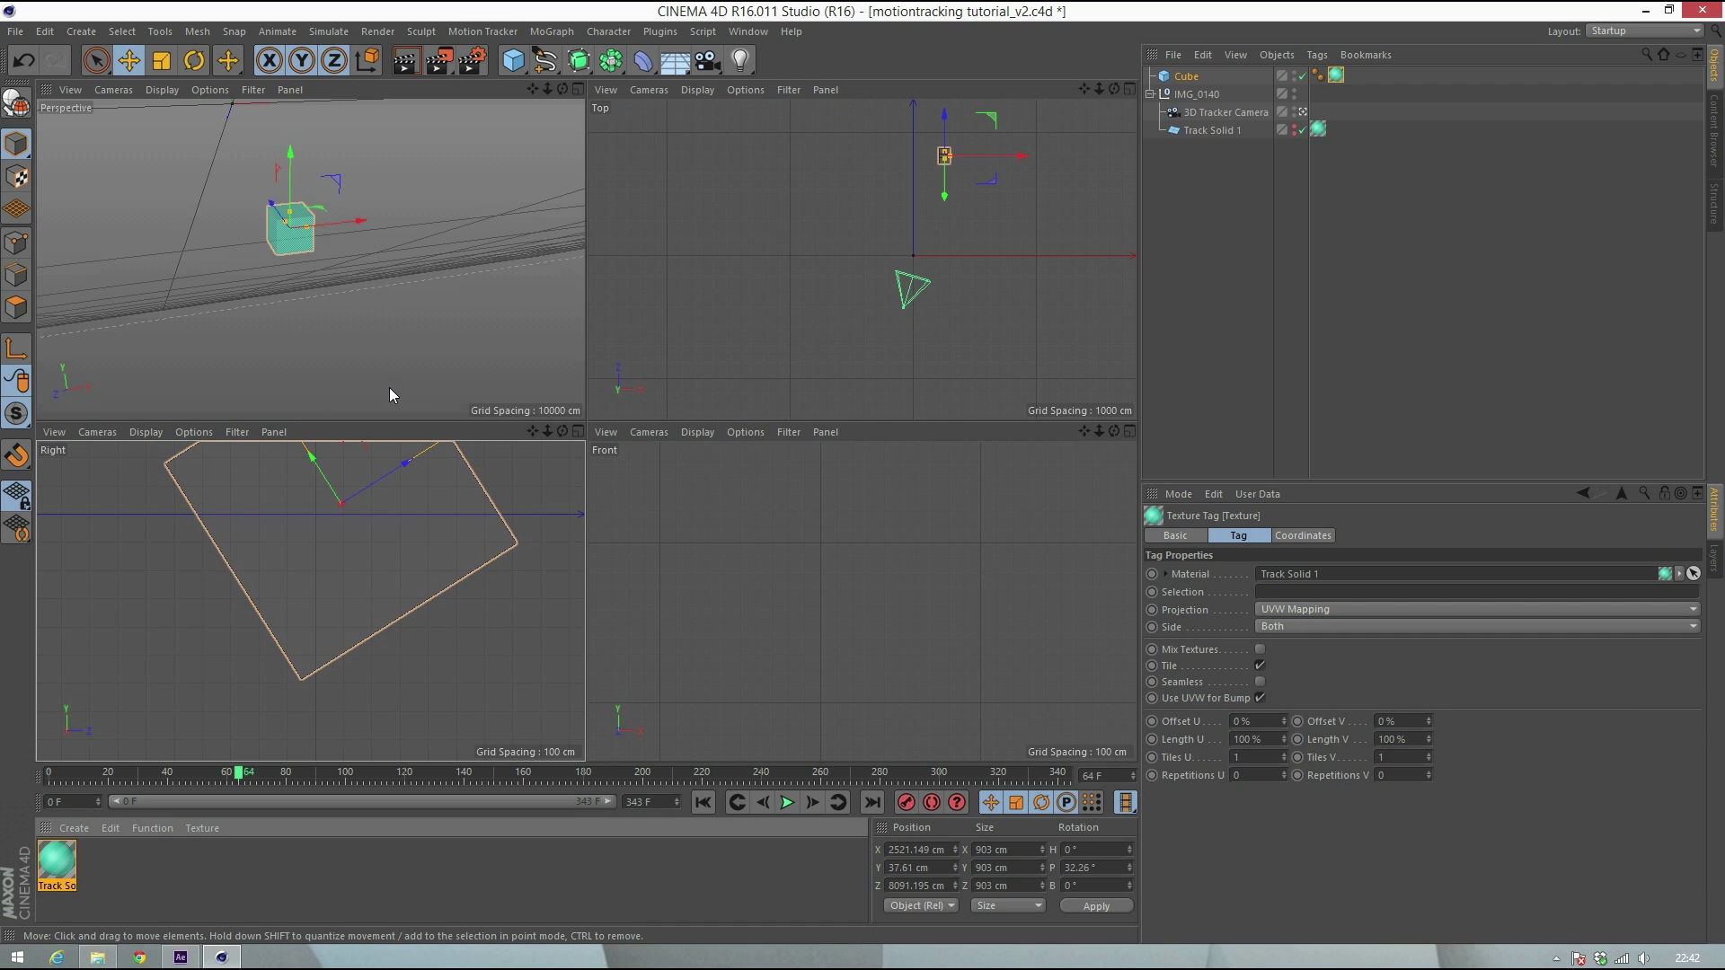
key("ctrl+s")
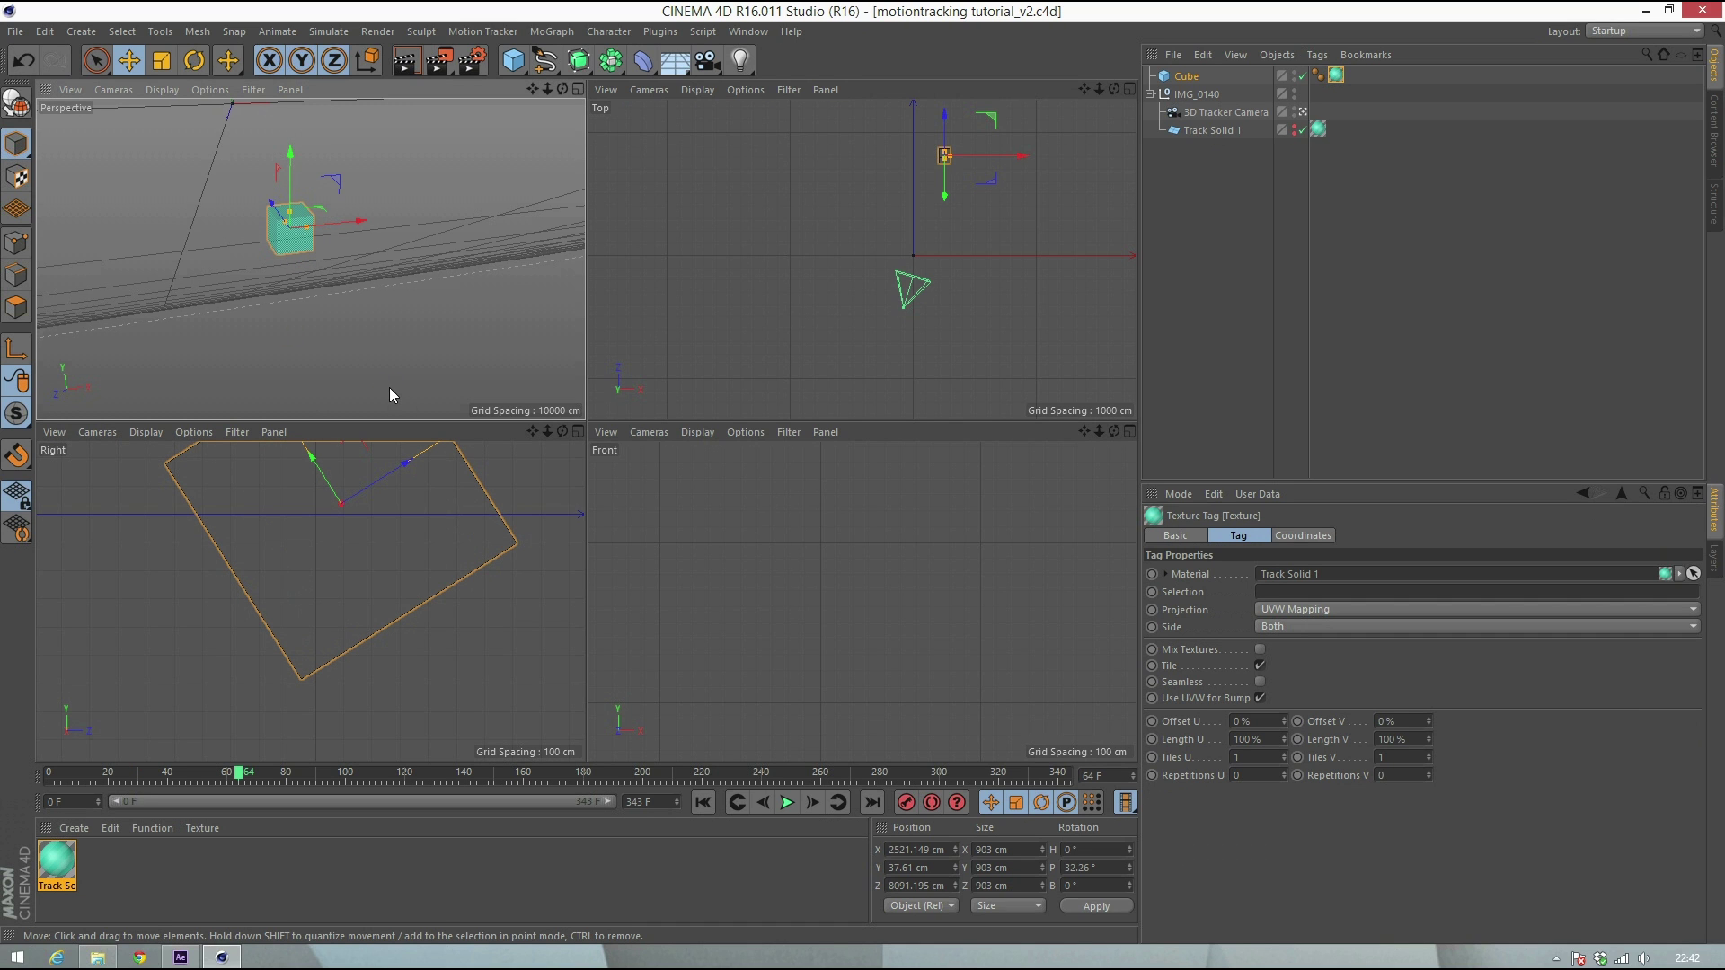
key("alt+Tab")
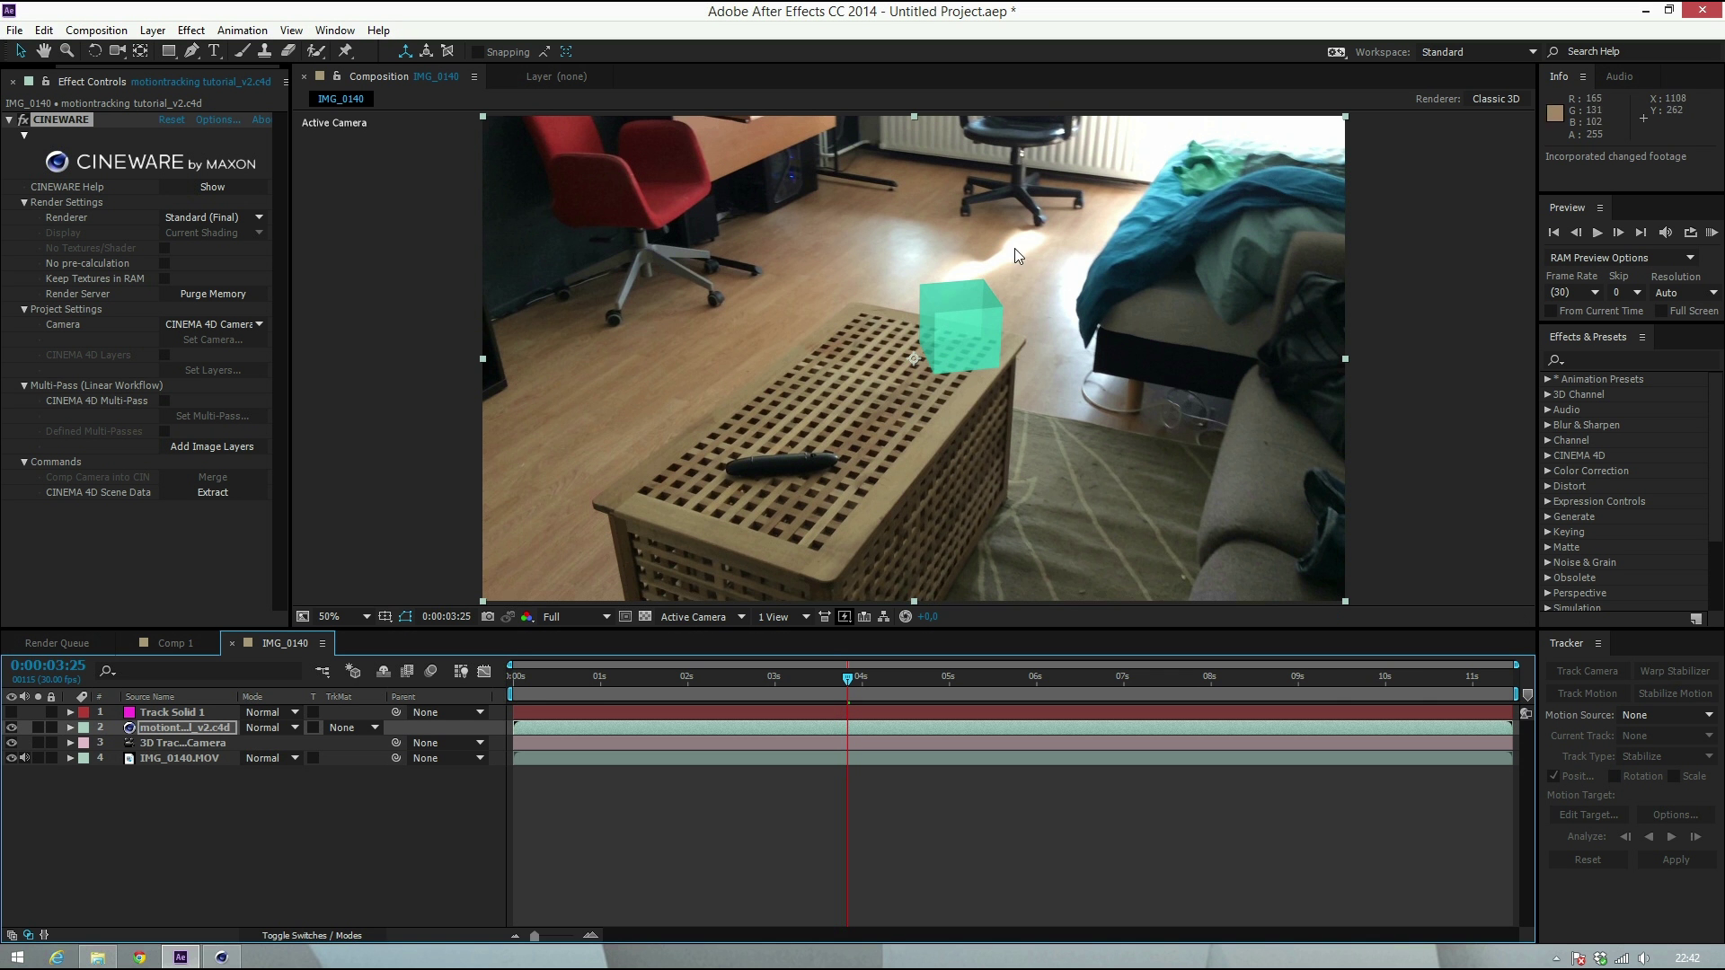
Scrub through the footage at 25% zoom to confirm the turquoise cube stays on the chest lid
left_click_drag(828, 700, 634, 688)
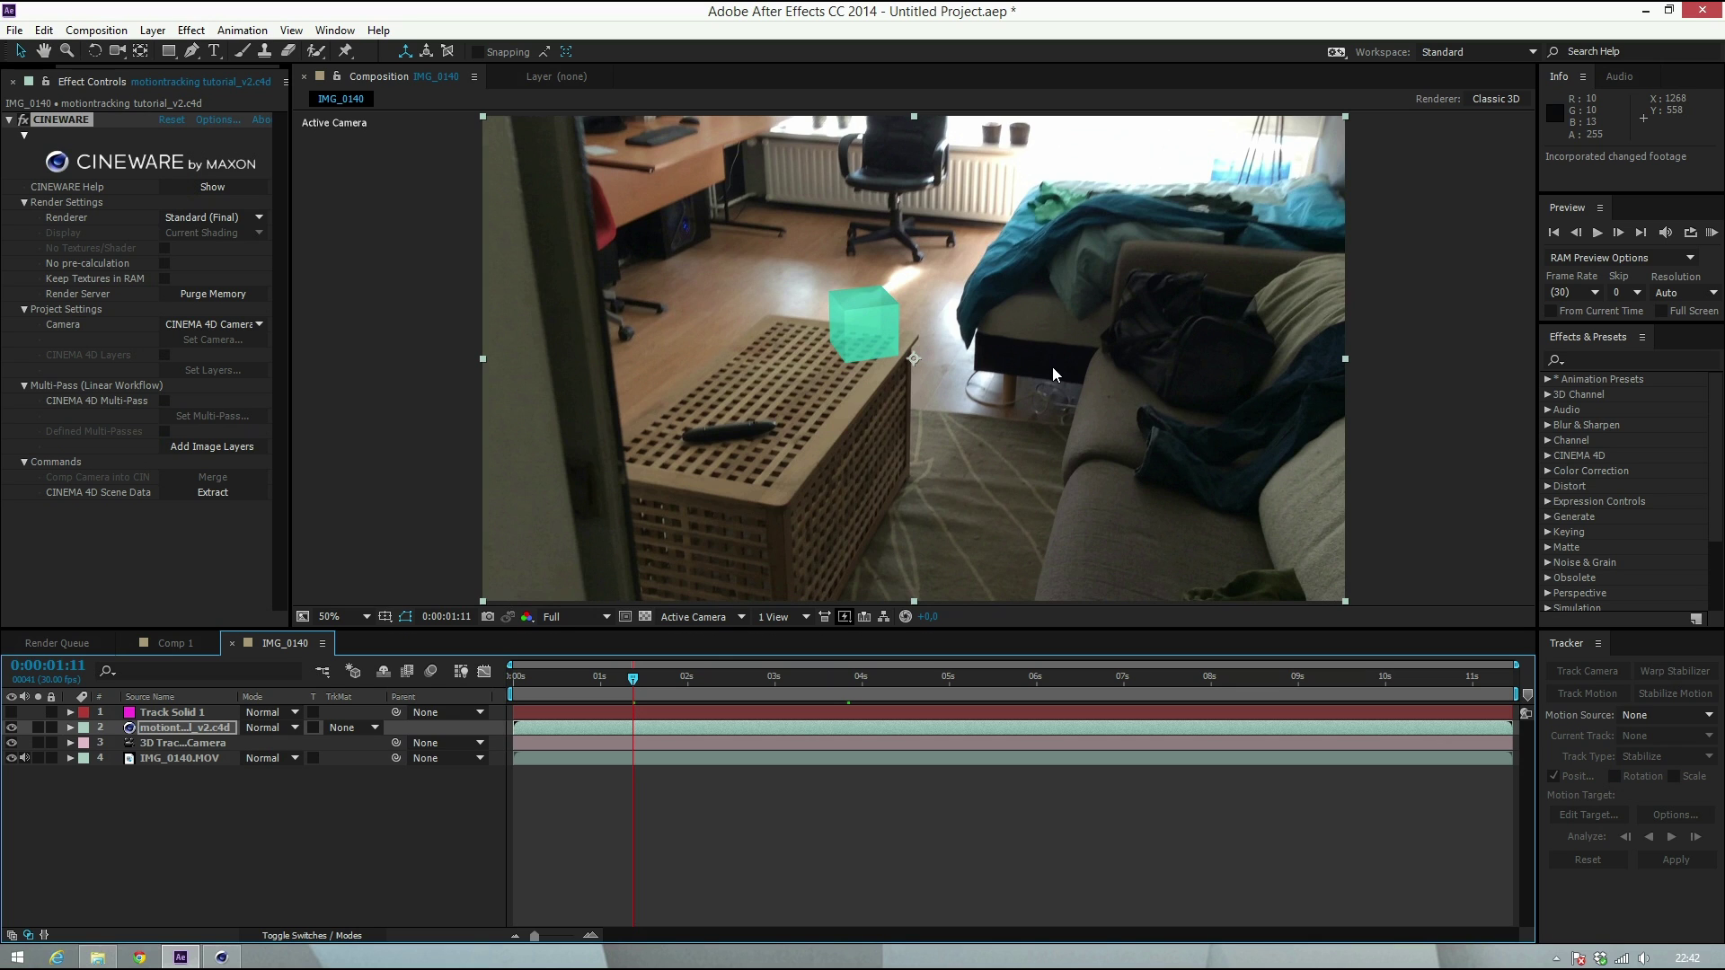
left_click_drag(618, 676, 1060, 683)
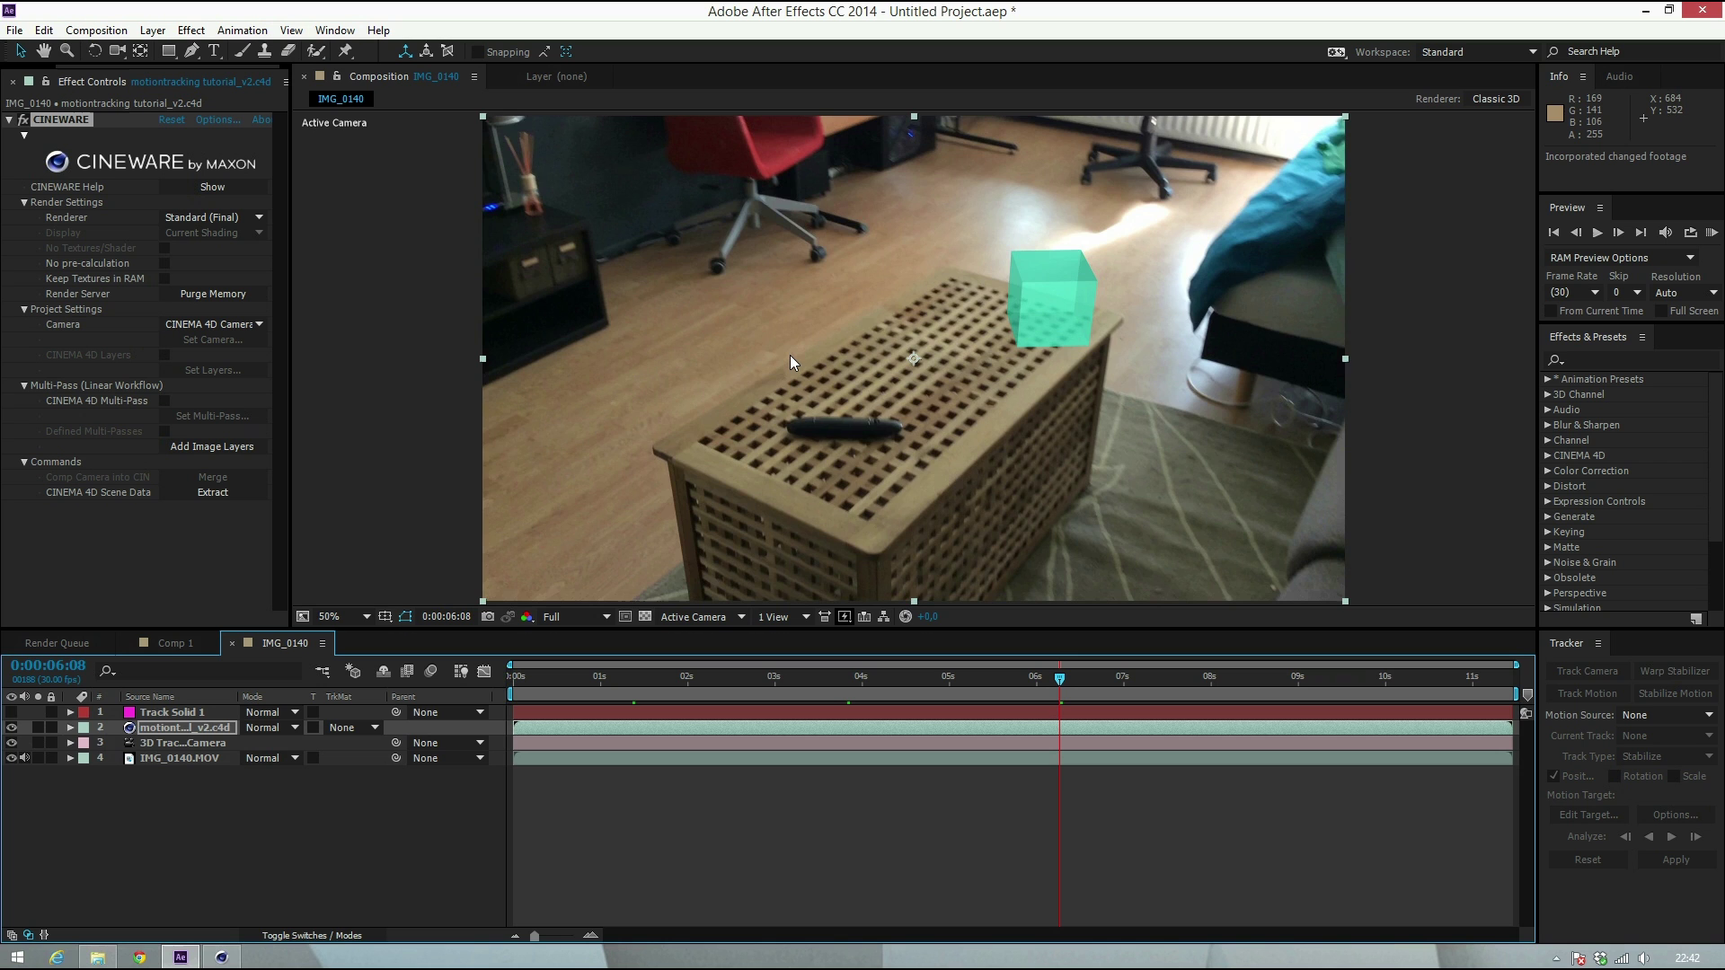
key("comma")
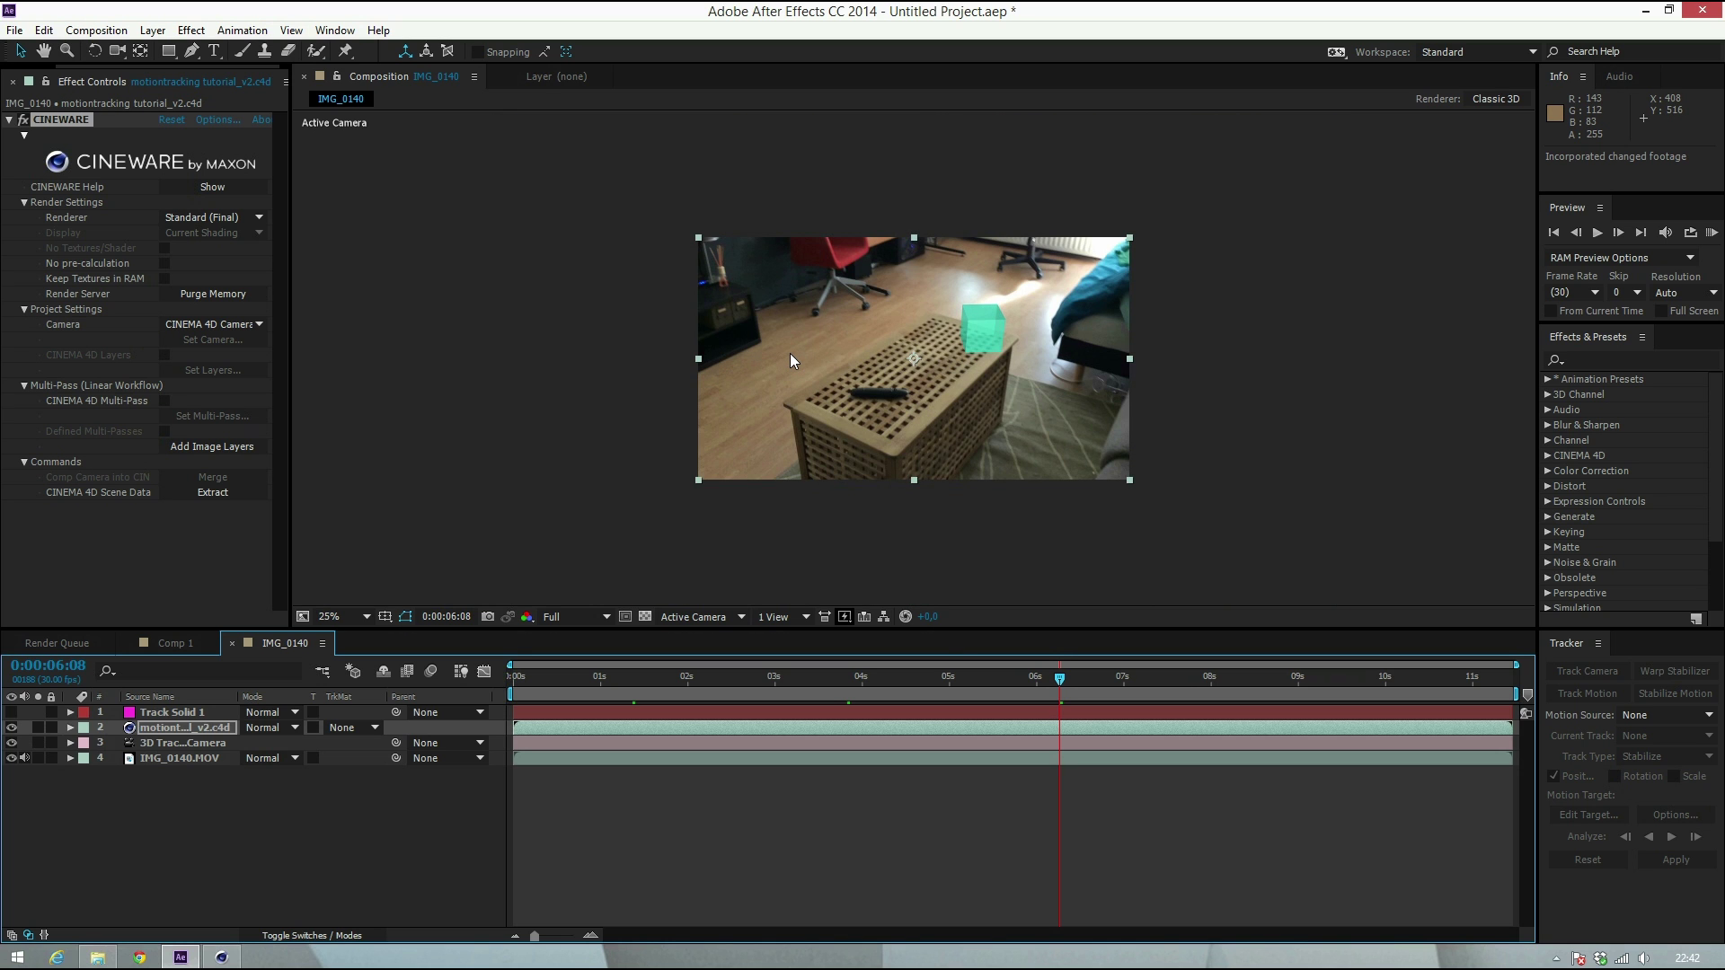
left_click_drag(948, 681, 569, 675)
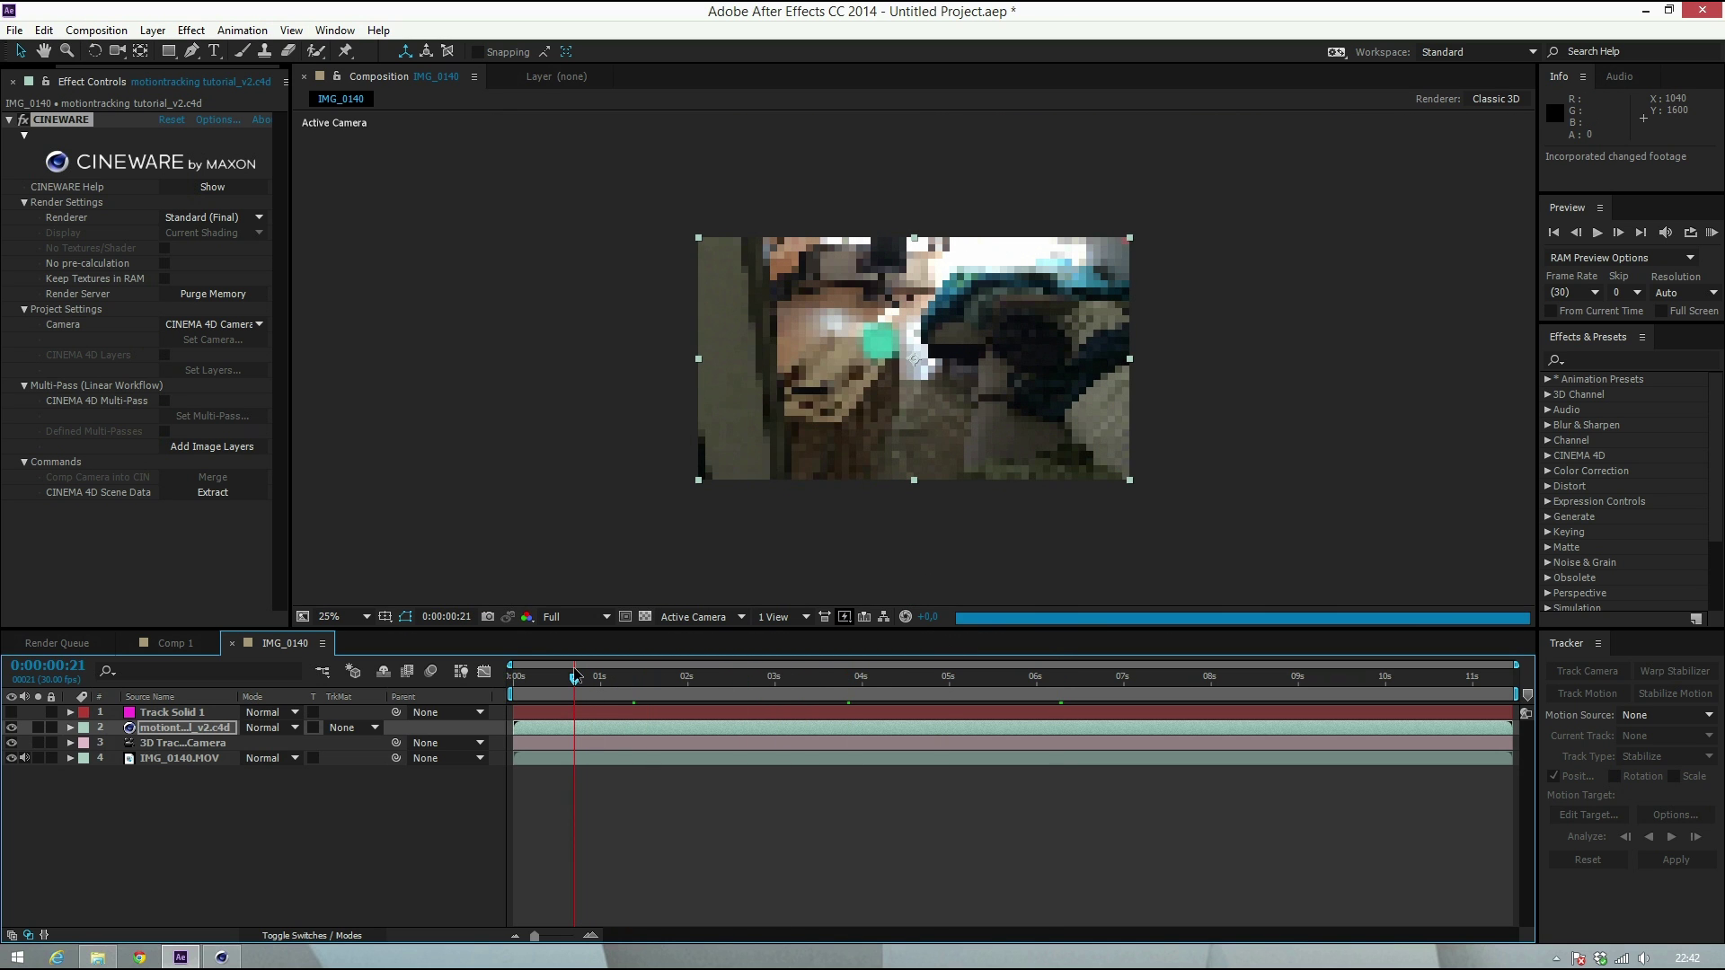